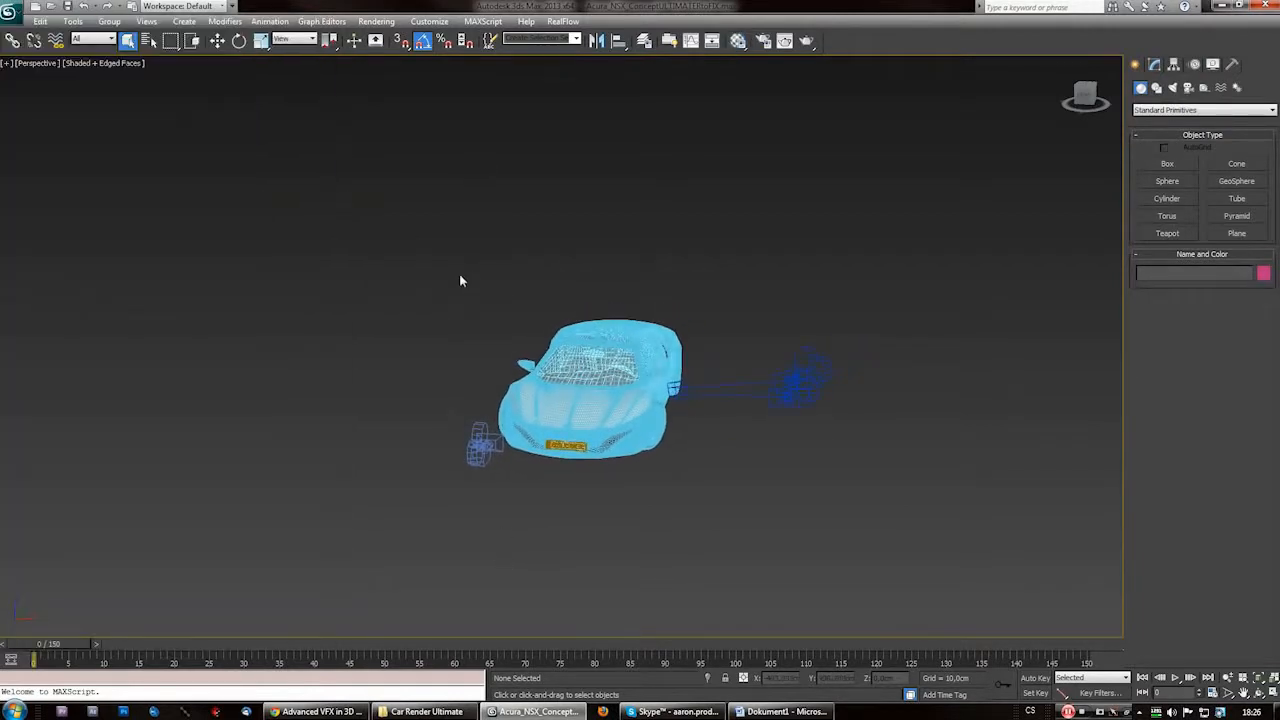
Open the Material Editor and place it beside the car so the sample slots and leather material parameters are accessible
key(m)
drag(137, 35, 175, 59)
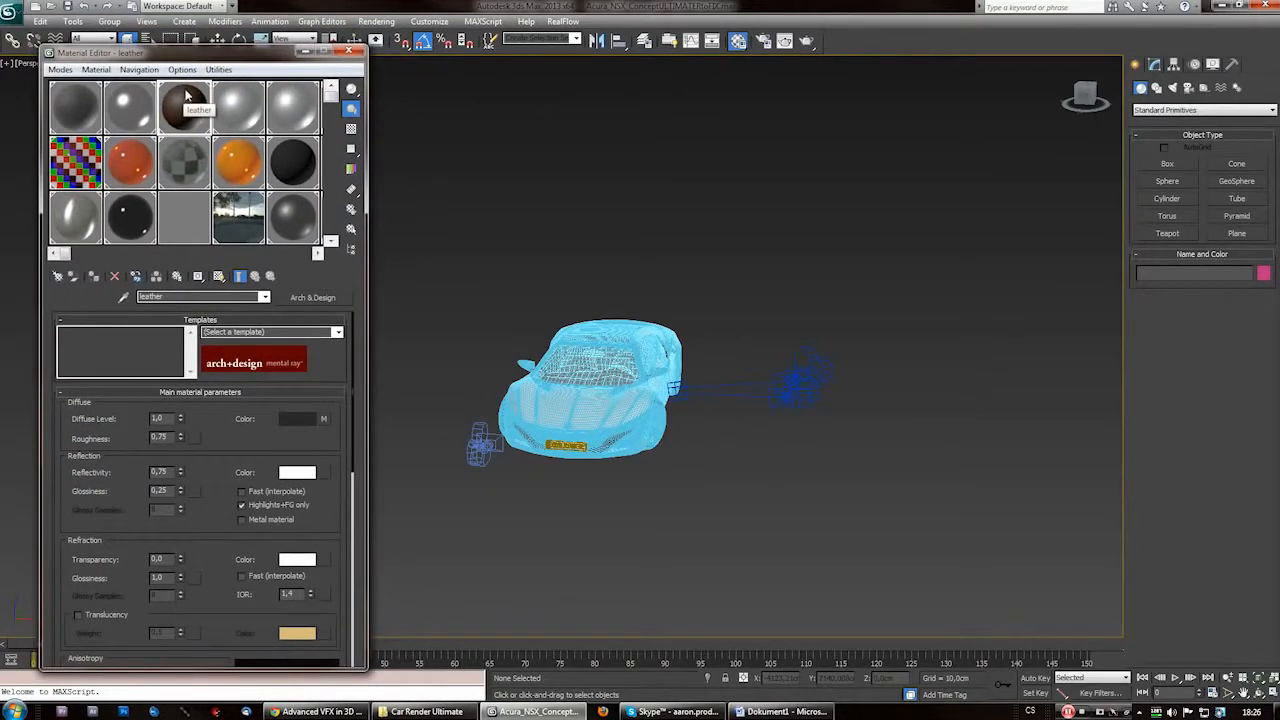
drag(187, 56, 195, 51)
mouse_move(362, 383)
mouse_down()
mouse_move(359, 622)
mouse_move(360, 360)
mouse_up()
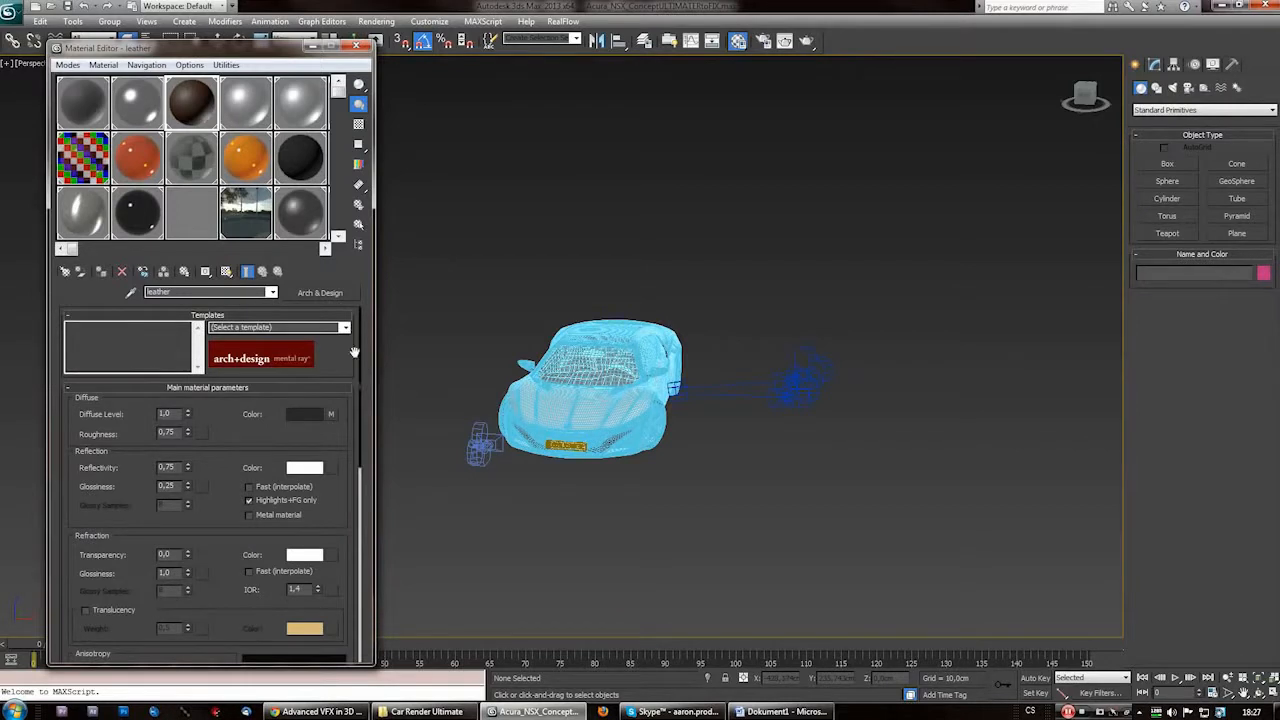
mouse_move(361, 374)
mouse_down()
mouse_move(370, 480)
mouse_move(376, 354)
mouse_move(363, 411)
mouse_move(360, 359)
mouse_up()
drag(237, 48, 237, 32)
mouse_move(341, 76)
mouse_down()
mouse_move(340, 271)
mouse_move(337, 85)
mouse_up()
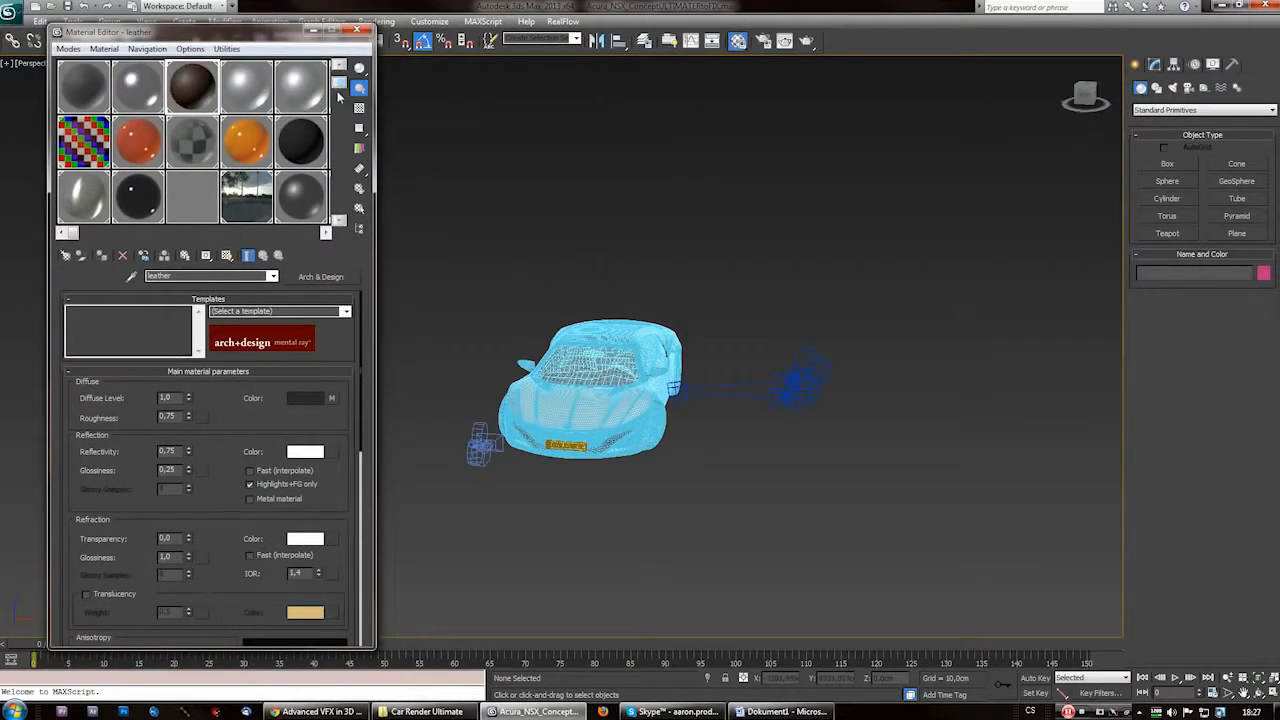
drag(228, 31, 223, 67)
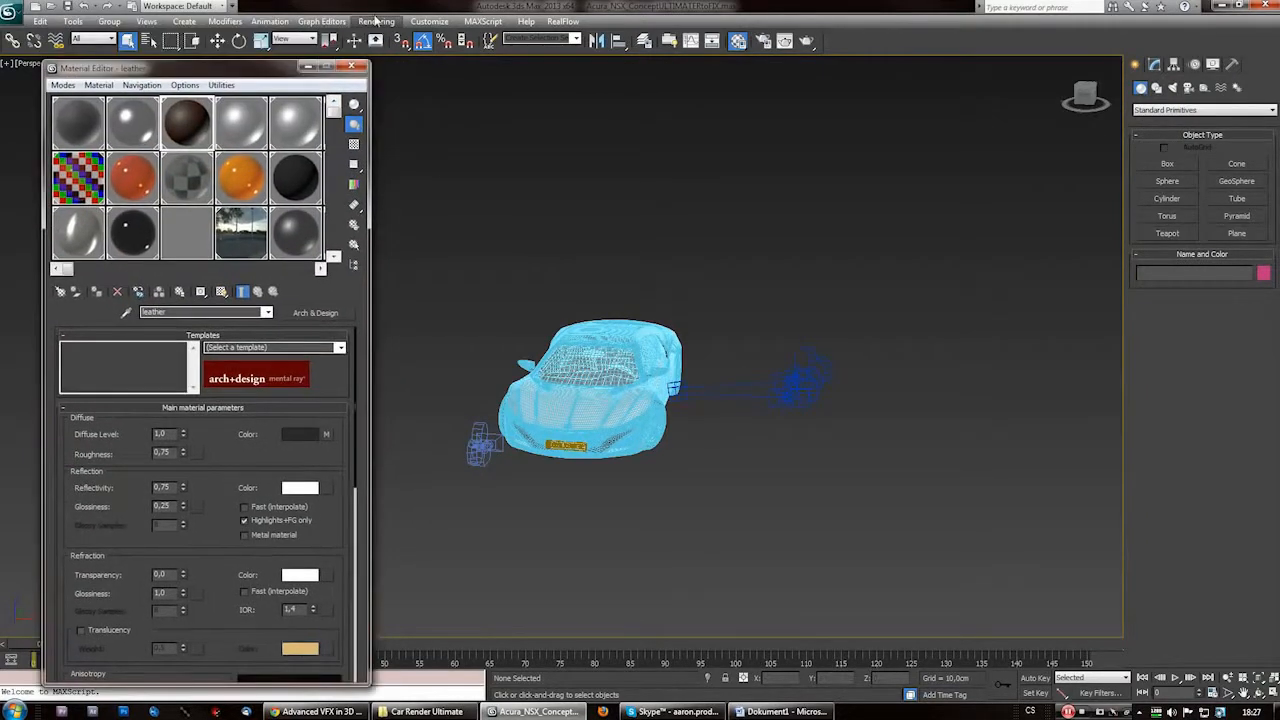
Check the Gamma/LUT correction, display gamma and bitmap file gamma settings in the Gamma and LUT preferences
click(376, 21)
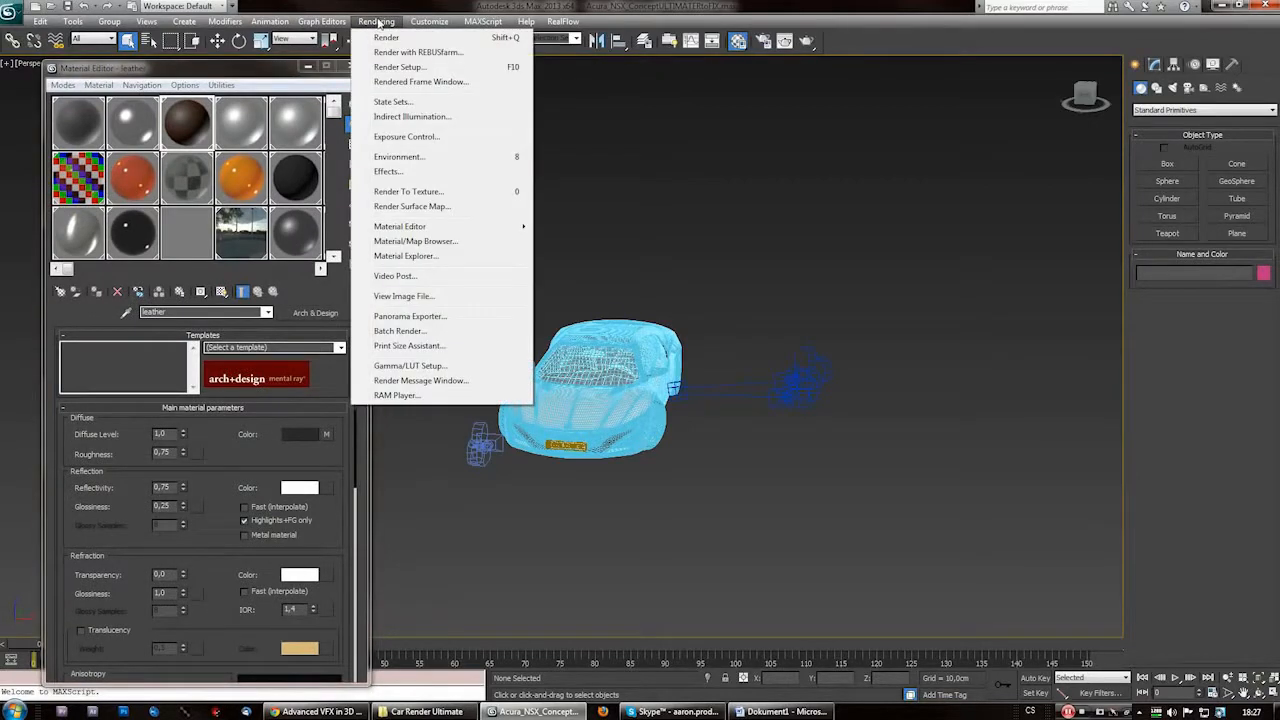
click(447, 232)
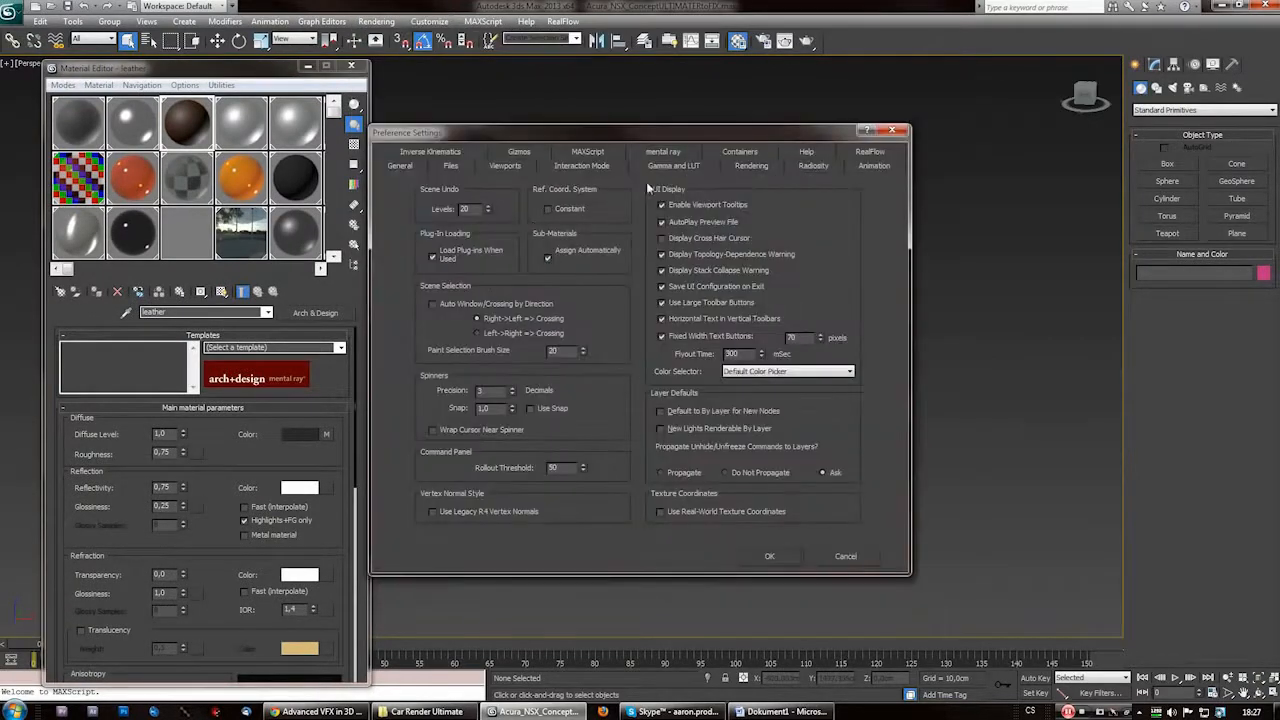
key(Escape)
click(377, 21)
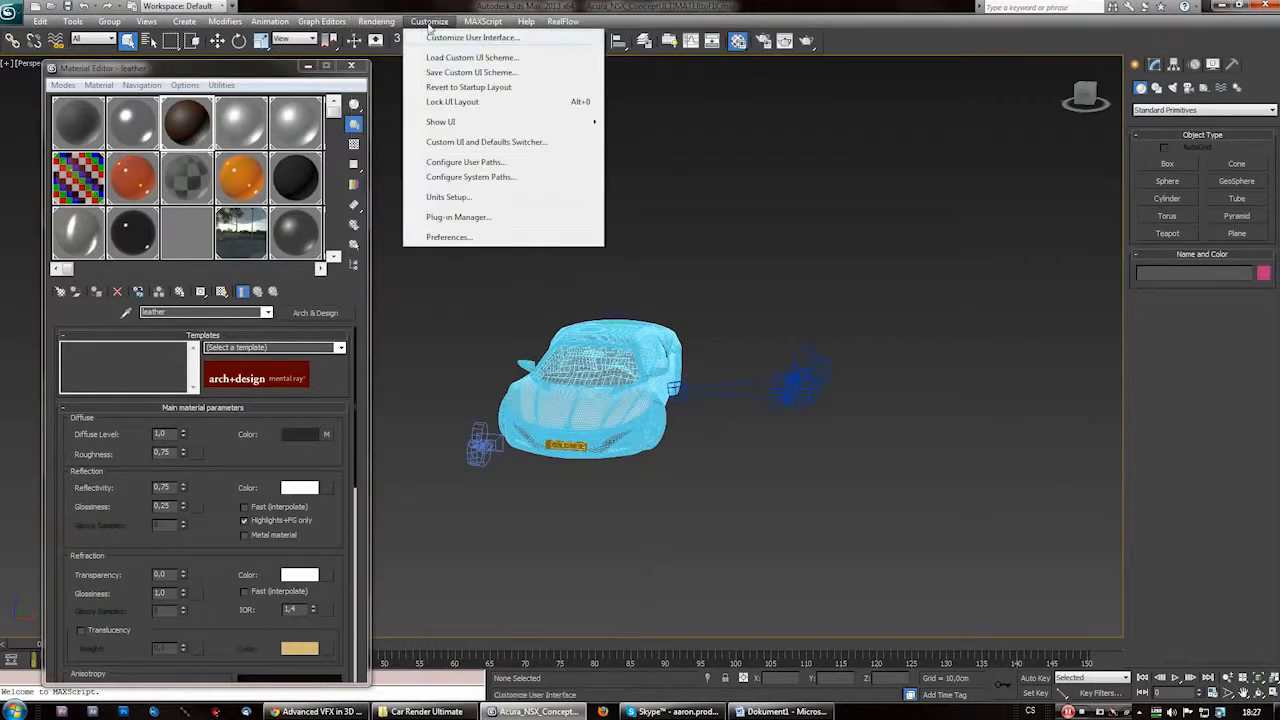
click(447, 232)
click(673, 166)
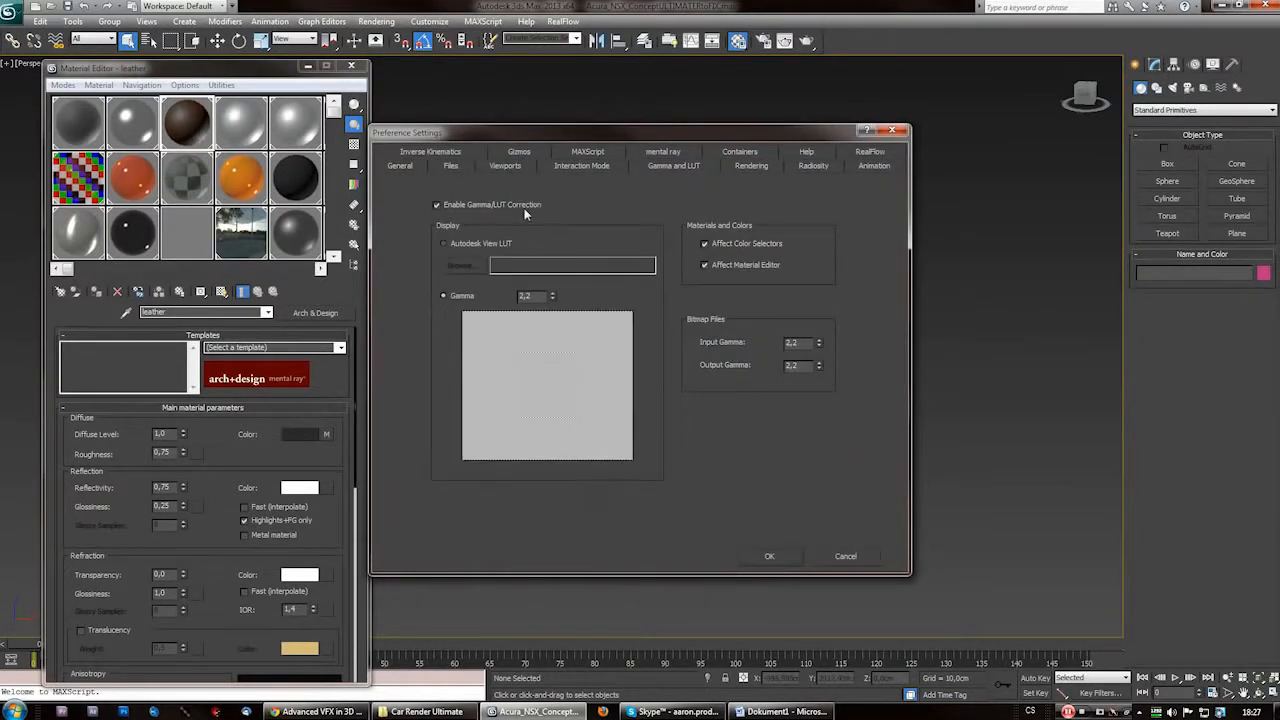
click(771, 557)
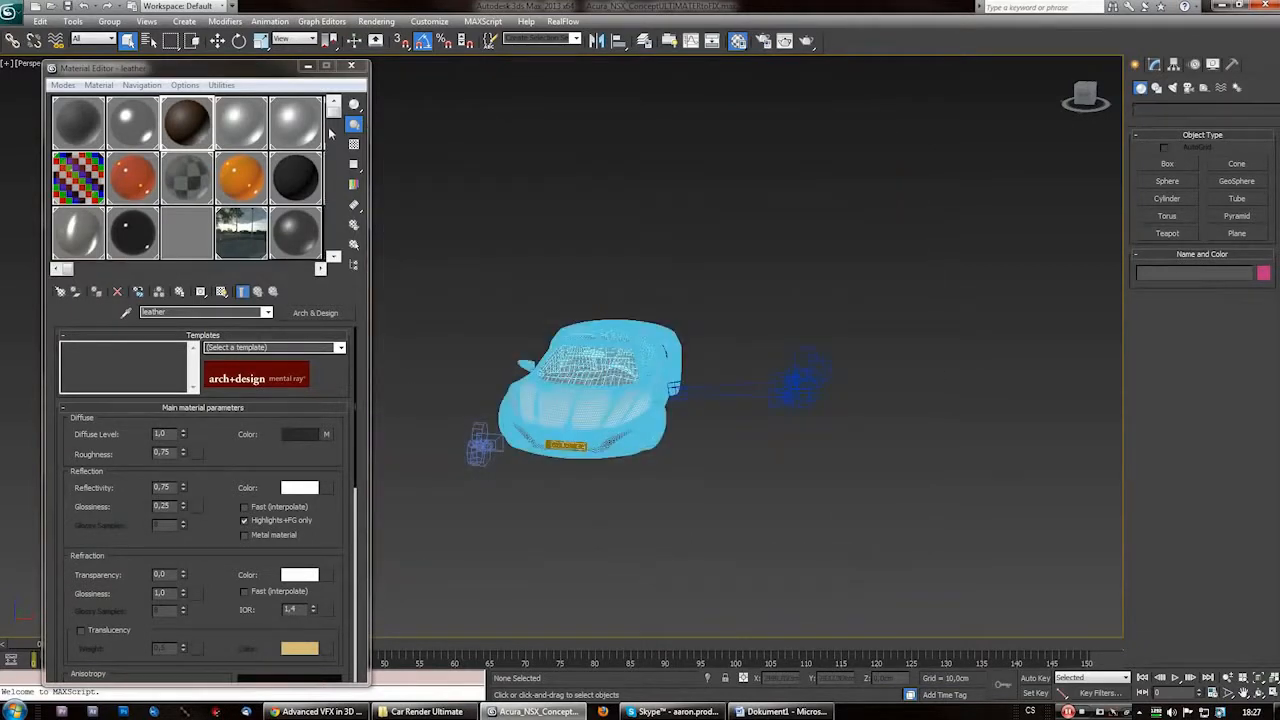
mouse_move(334, 113)
mouse_down()
mouse_move(336, 138)
mouse_move(338, 113)
mouse_up()
mouse_move(212, 70)
mouse_down()
mouse_move(228, 68)
mouse_move(220, 53)
mouse_up()
mouse_move(342, 95)
mouse_down()
mouse_move(343, 155)
mouse_move(345, 103)
mouse_up()
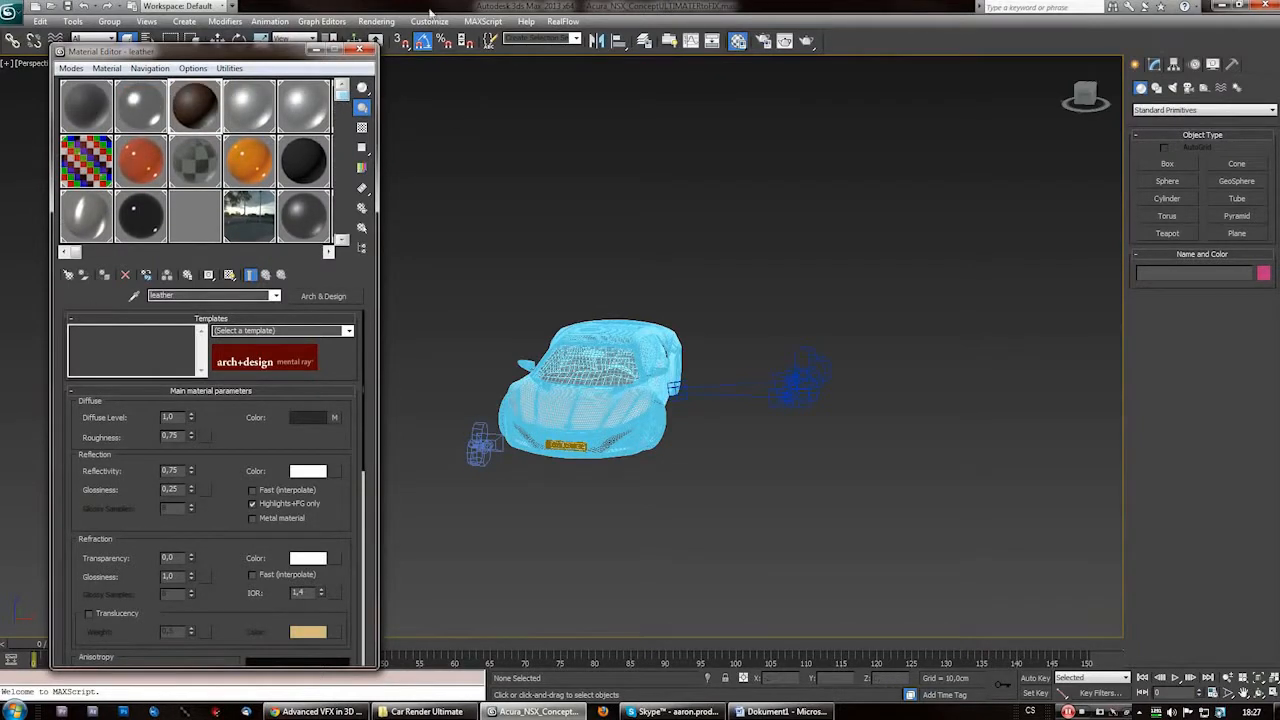
Open the Environment settings and choose a Bitmap as the new environment map
click(376, 21)
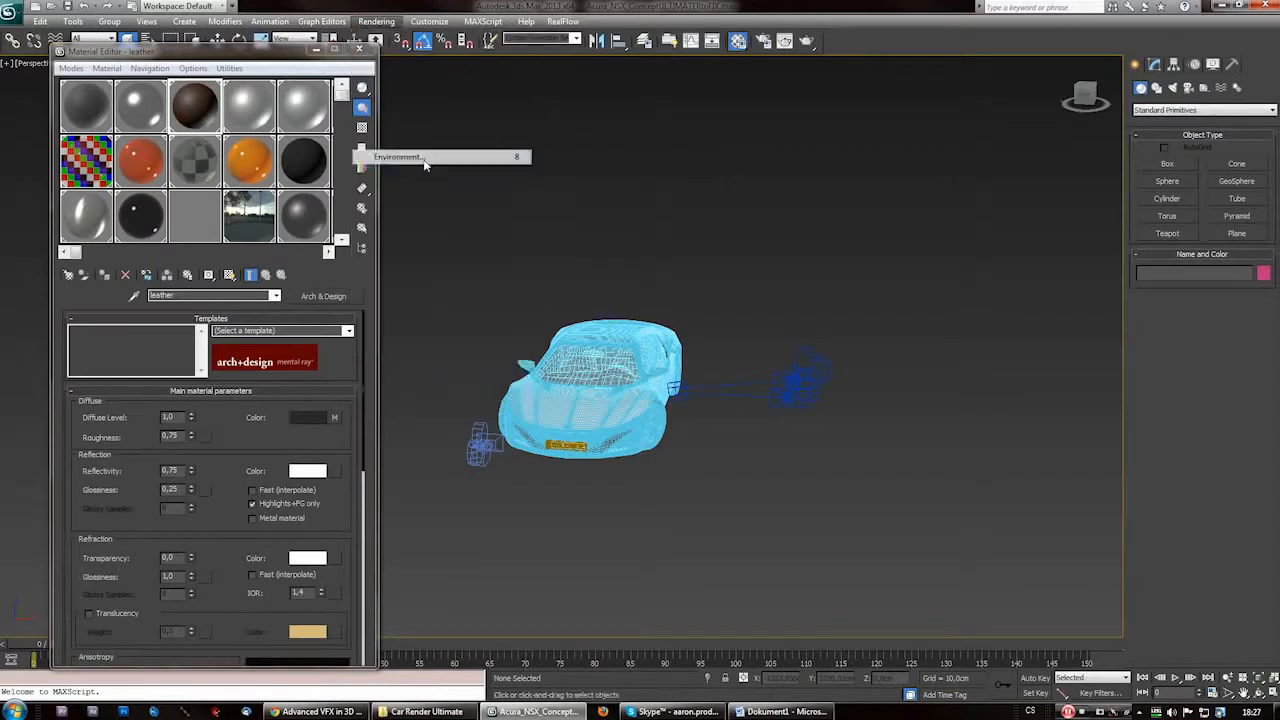
click(423, 157)
click(640, 251)
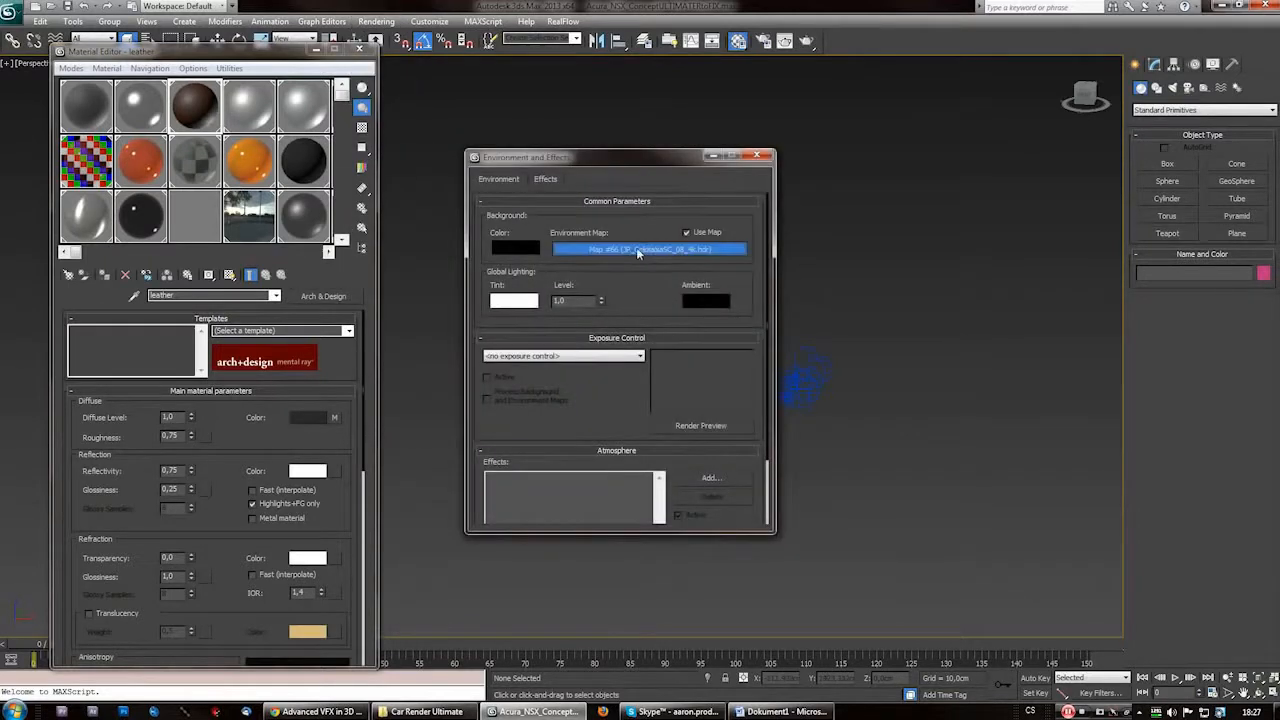
text(bitmap)
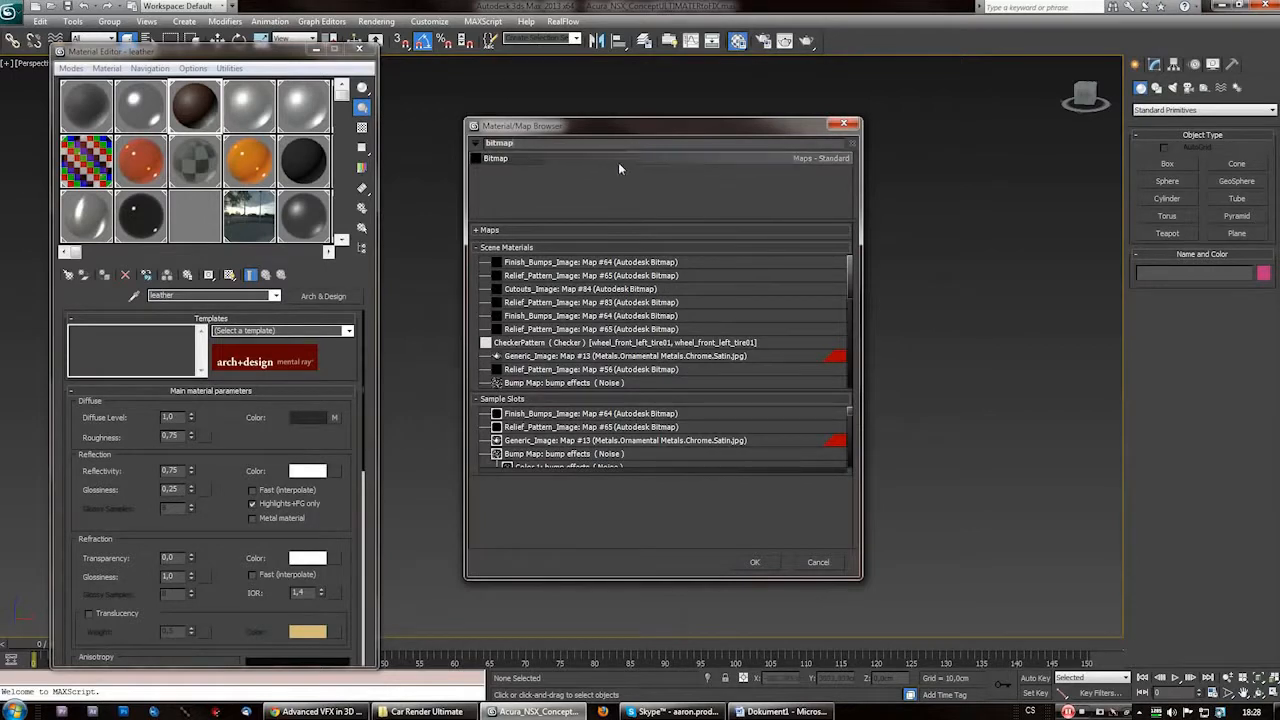
double_click(618, 160)
Load JP_ColumbiaSC_03_4k.hdr from the HDRI Ligthning folder with 16 bit/chan Linear storage, and close the environment settings
click(286, 135)
click(277, 152)
scroll(412, 260, down, 2)
double_click(297, 297)
double_click(286, 277)
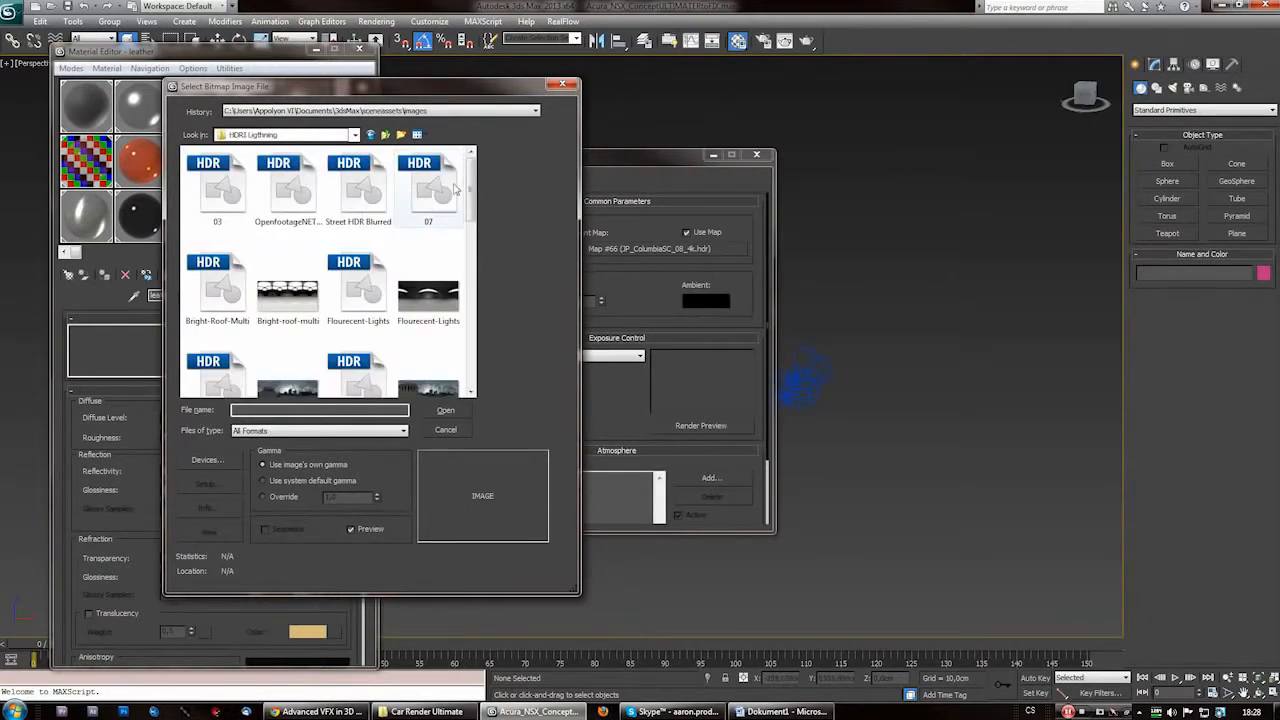
scroll(353, 254, down, 6)
click(212, 245)
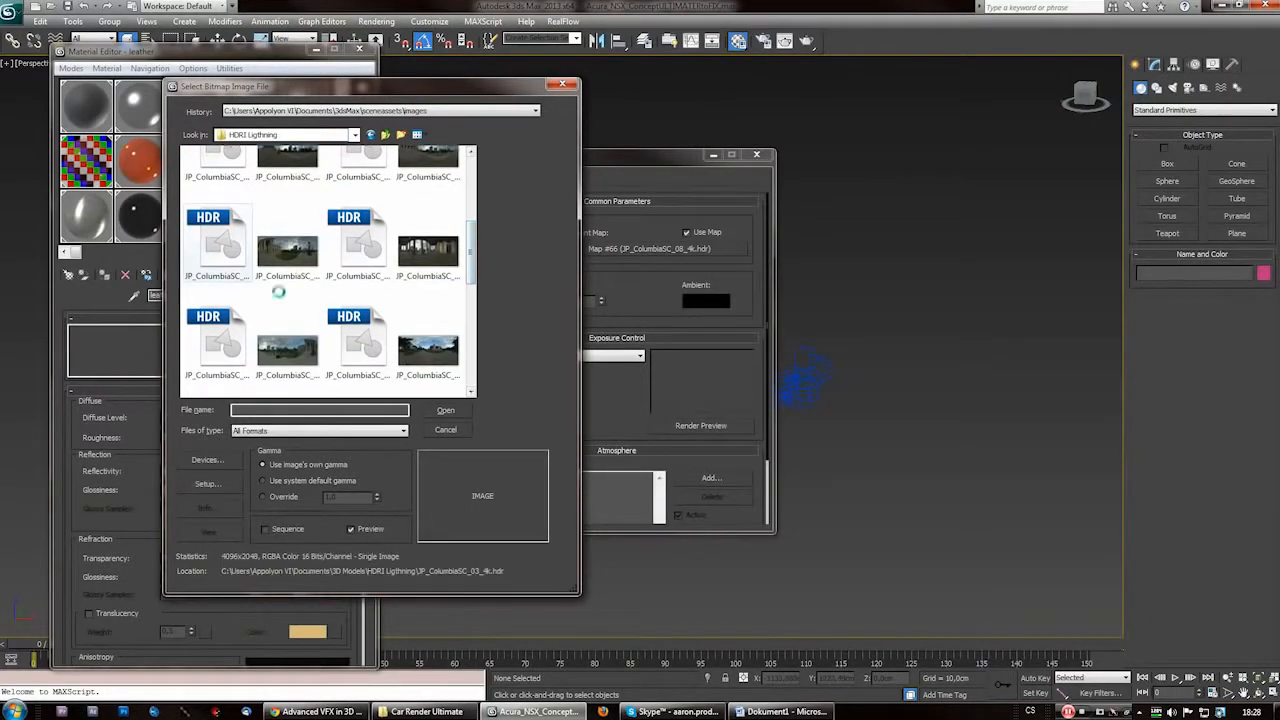
click(446, 410)
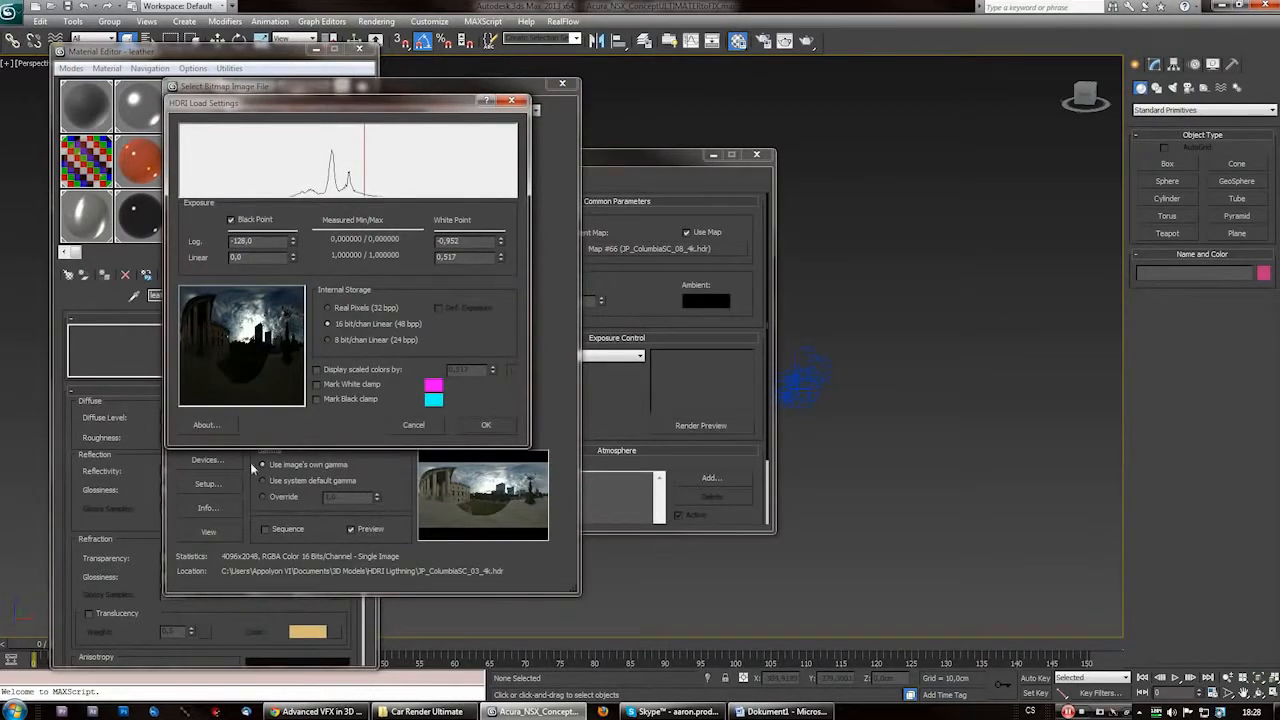
click(486, 425)
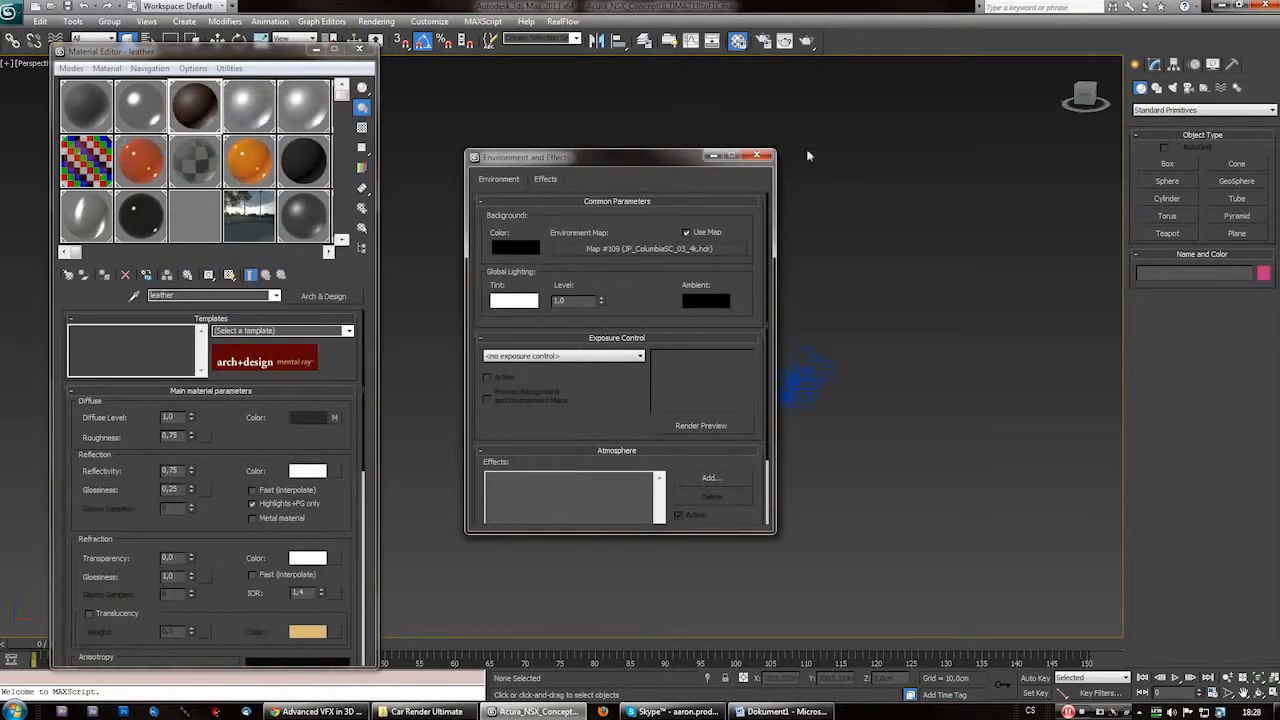
drag(695, 158, 711, 148)
click(782, 133)
Replace the old JP_ColumbiaSC_08_4k.hdr map in its sample slot with the scene's JP_ColumbiaSC_03_4k.hdr environment map
click(262, 228)
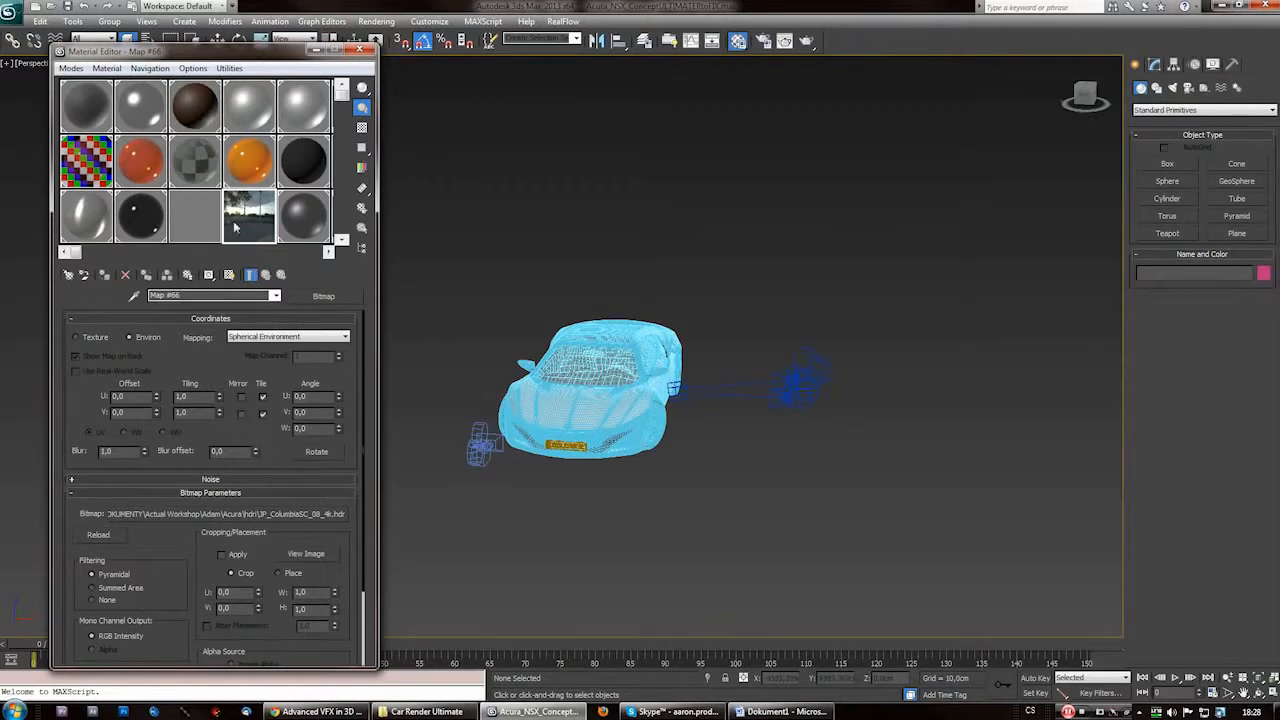
click(110, 69)
click(130, 84)
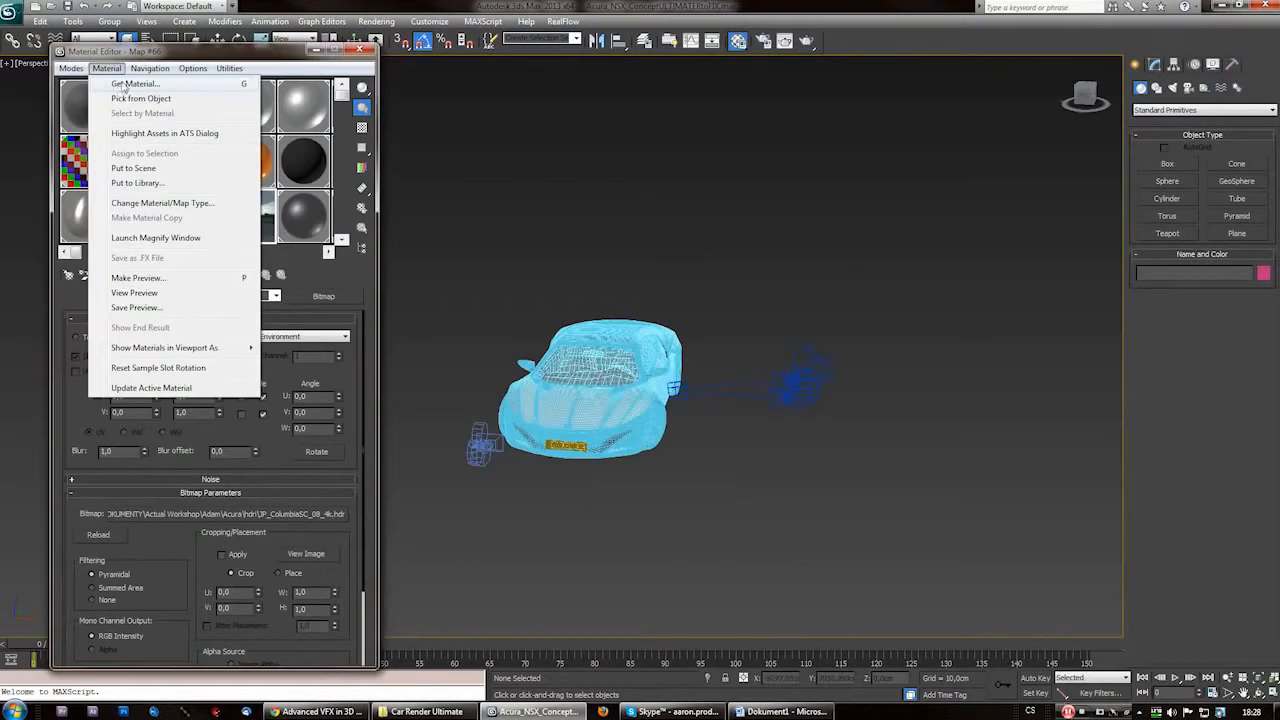
click(122, 85)
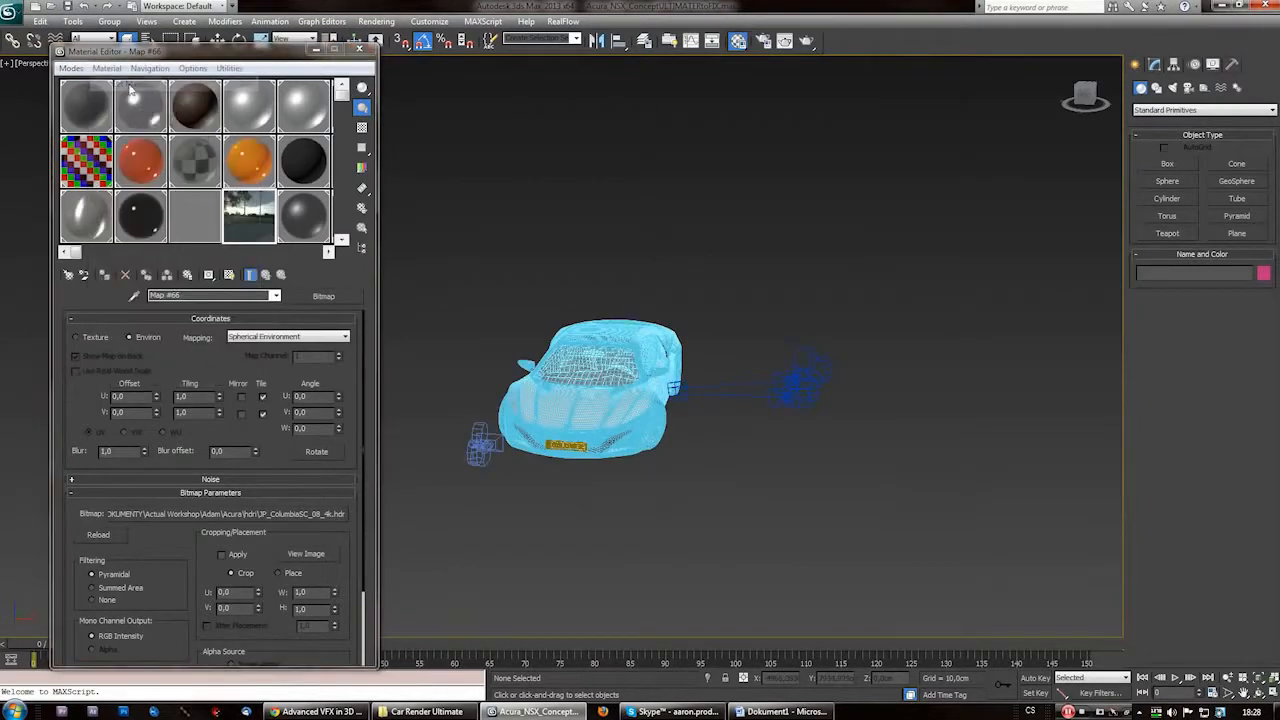
scroll(540, 400, down, 10)
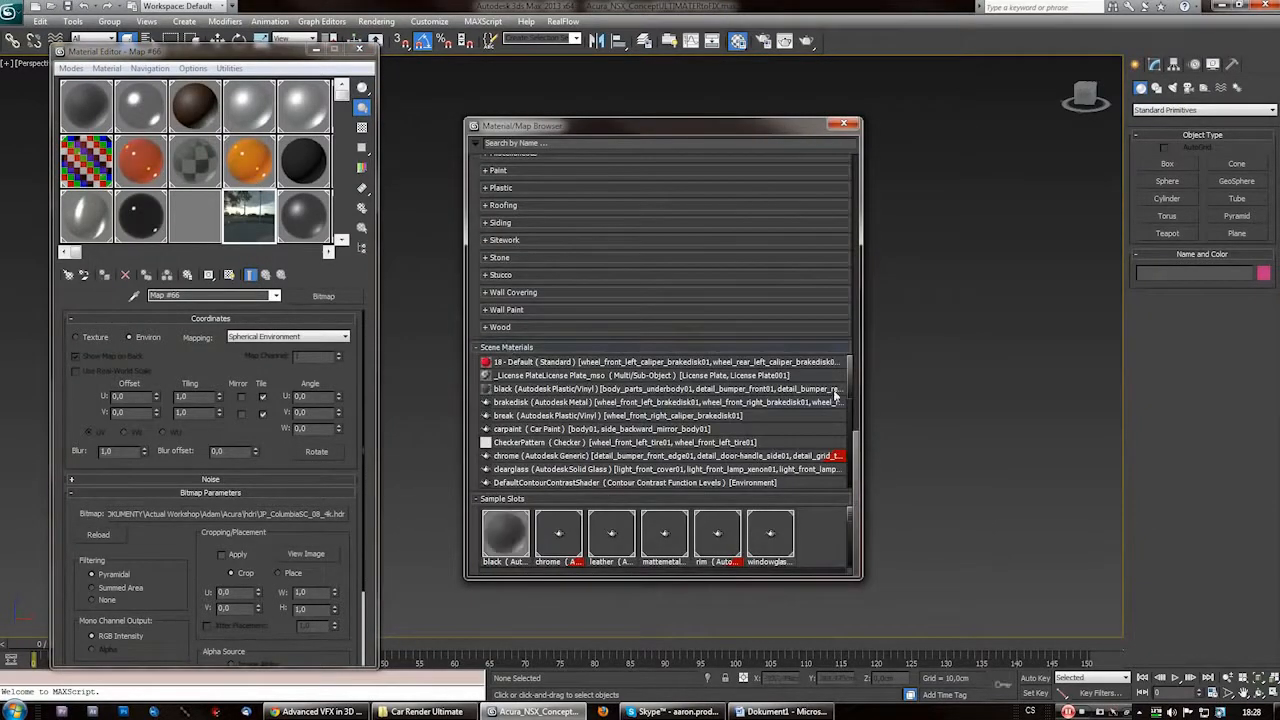
drag(860, 374, 853, 418)
double_click(551, 410)
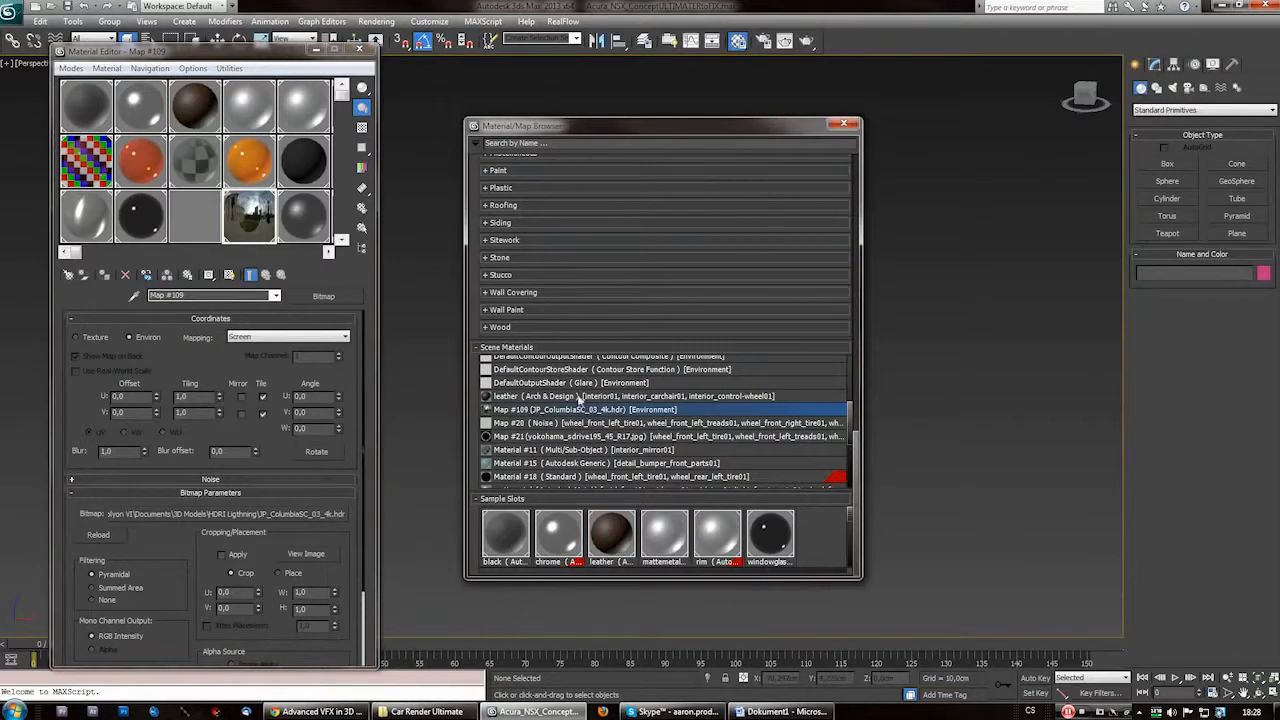
click(843, 122)
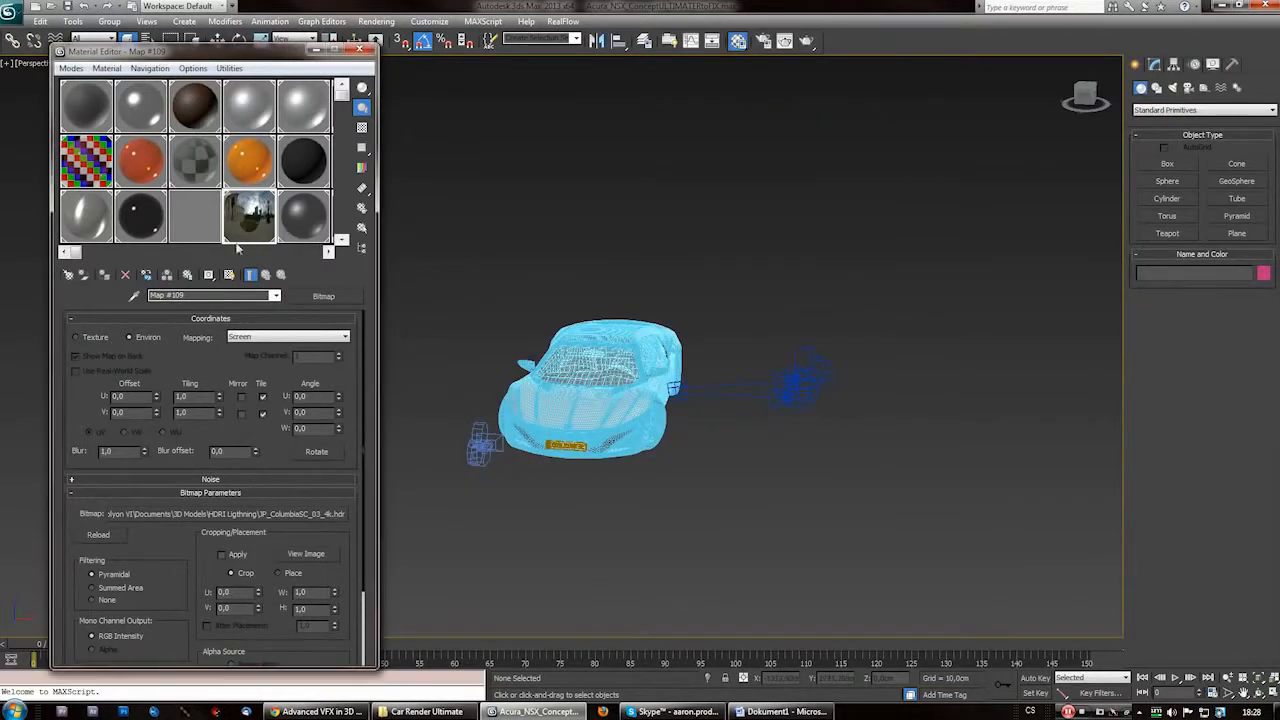
Set the HDR environment map's mapping to Spherical Environment
click(268, 338)
click(270, 349)
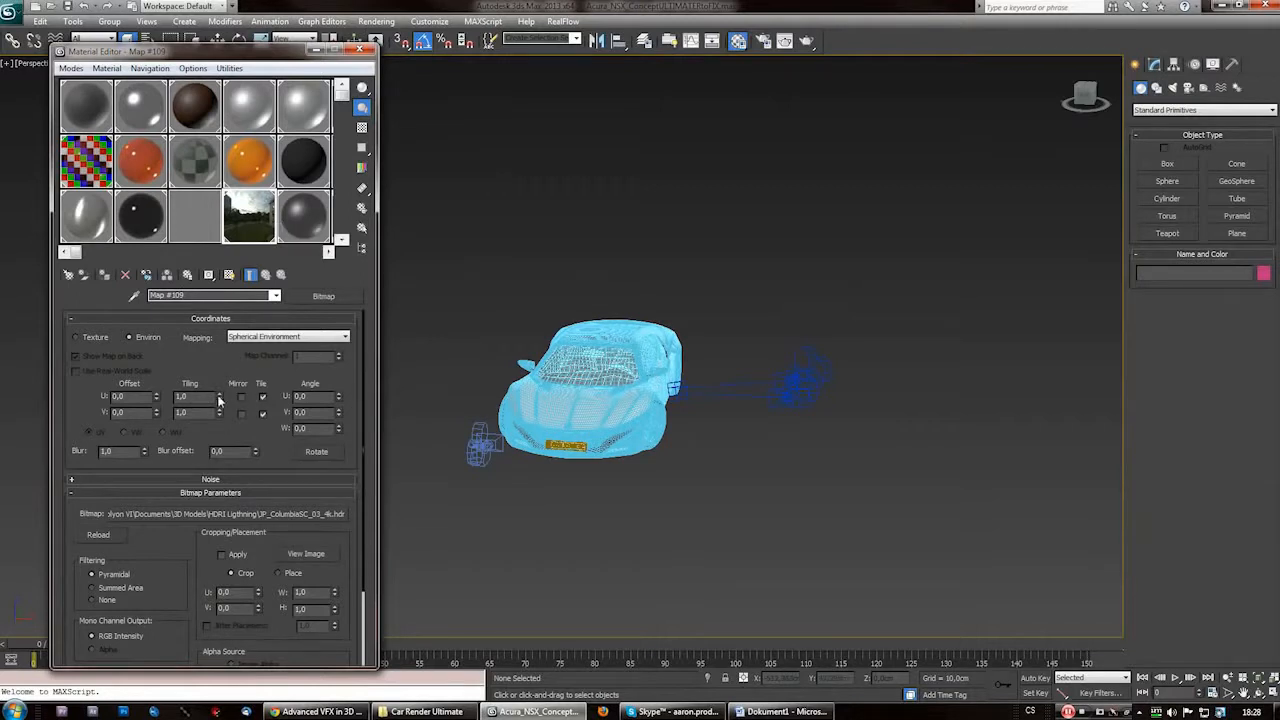
drag(219, 398, 218, 406)
alt+middle_drag(617, 509, 588, 465)
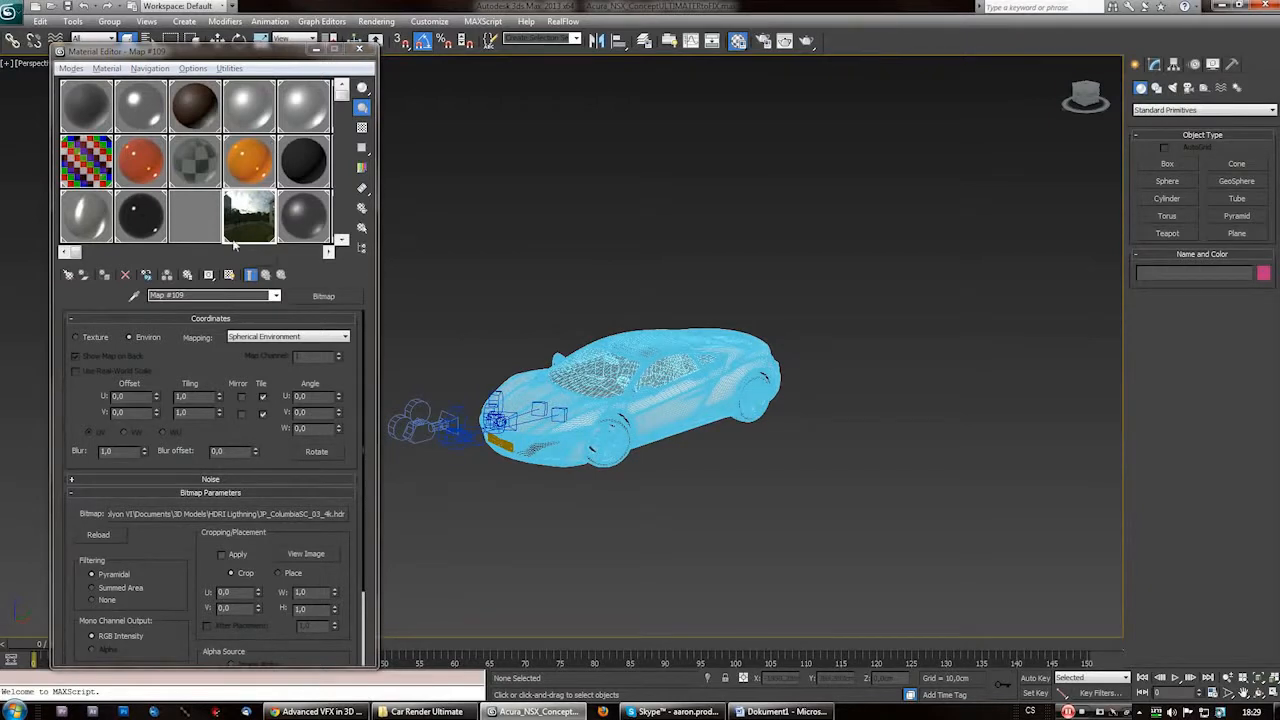
Draw a ground plane about 1284 by 1505 cm around and beneath the car
mouse_move(364, 352)
mouse_down()
mouse_move(367, 412)
mouse_move(365, 345)
mouse_up()
drag(203, 52, 178, 38)
alt+middle_drag(880, 294, 1001, 294)
click(1237, 233)
alt+middle_drag(900, 420, 343, 206)
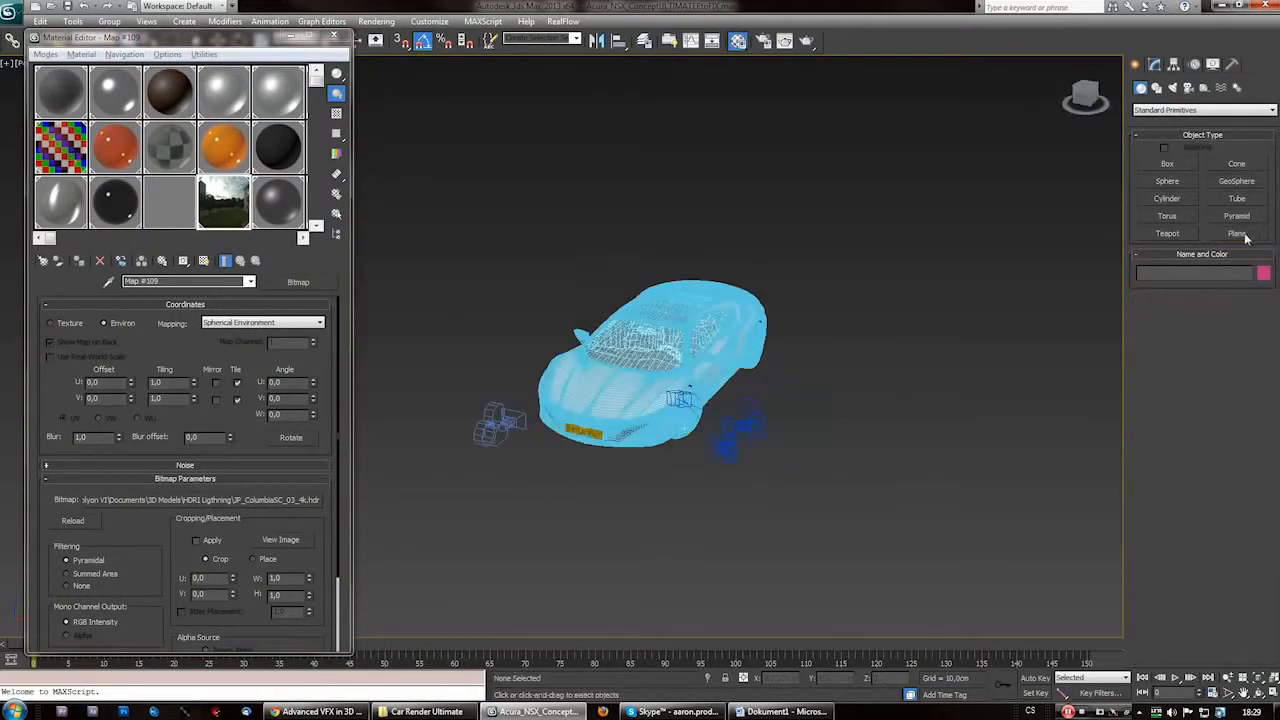
click(1246, 237)
alt+middle_drag(900, 420, 363, 200)
drag(363, 200, 986, 580)
right_click(934, 442)
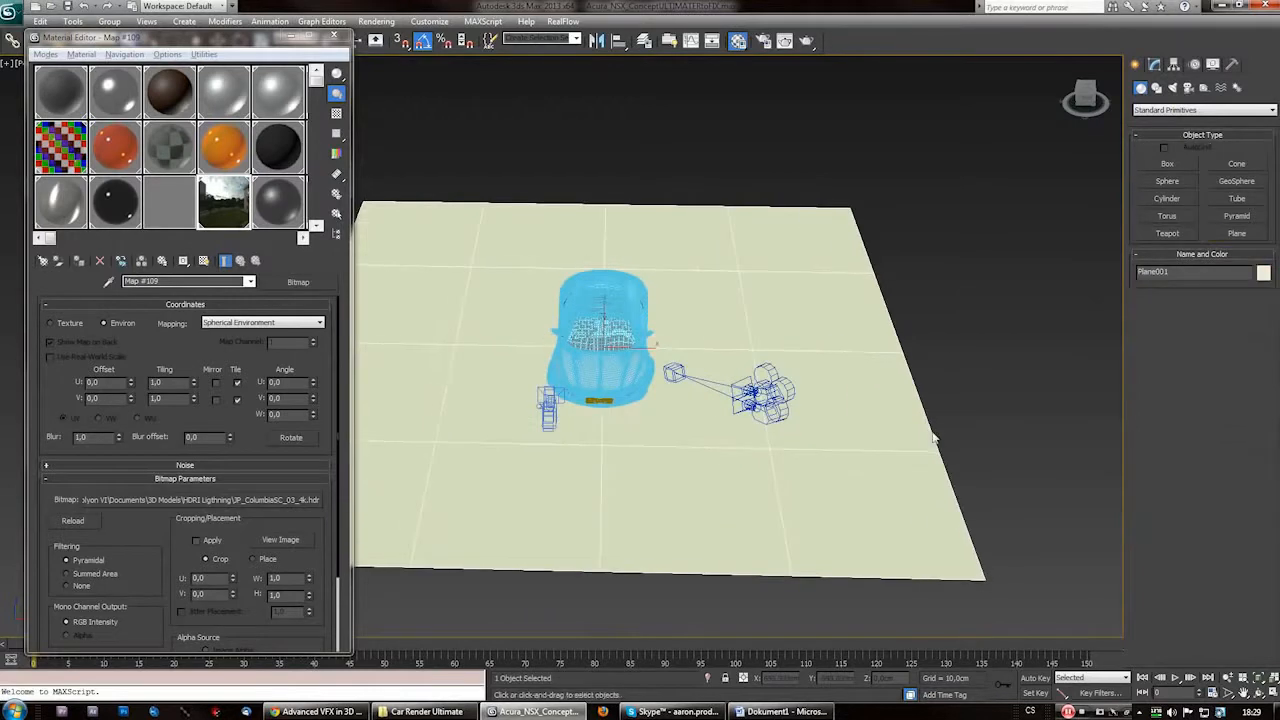
alt+middle_drag(934, 442, 656, 499)
Select the black 20 - Default sample material and choose Matte/Shadow/Reflection as its material type
drag(316, 82, 316, 218)
click(113, 213)
click(303, 283)
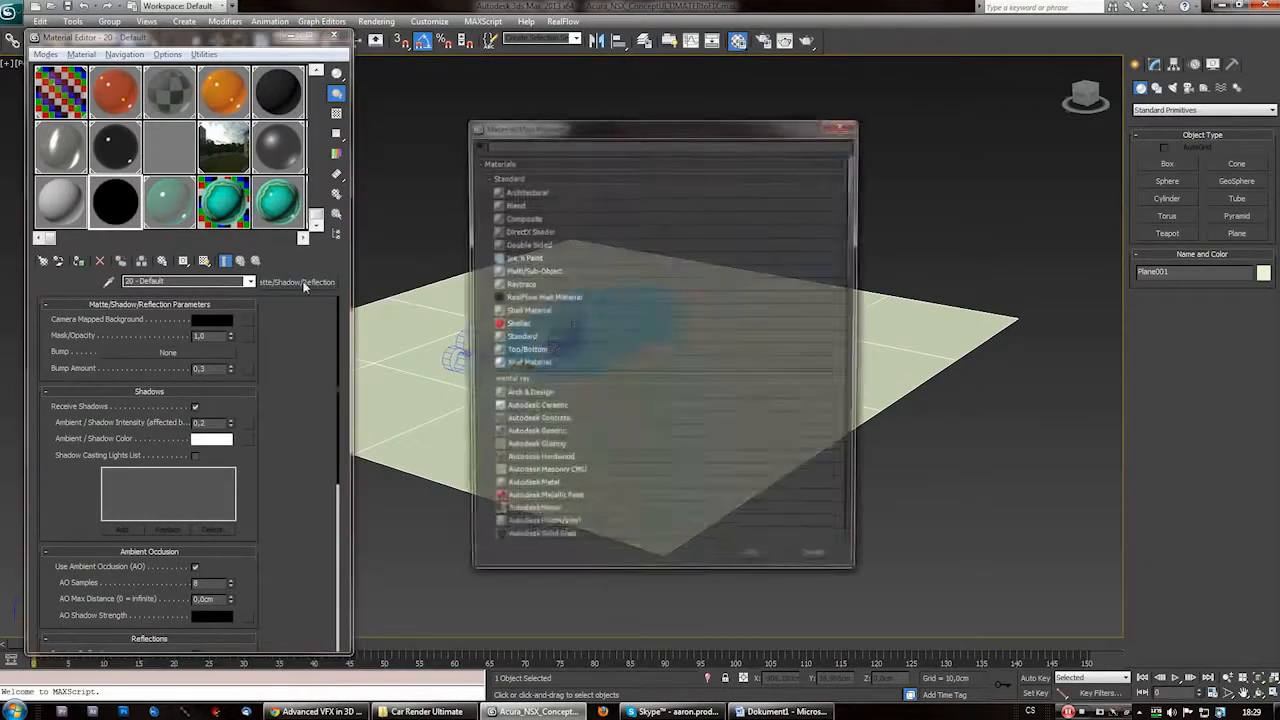
scroll(548, 375, down, 6)
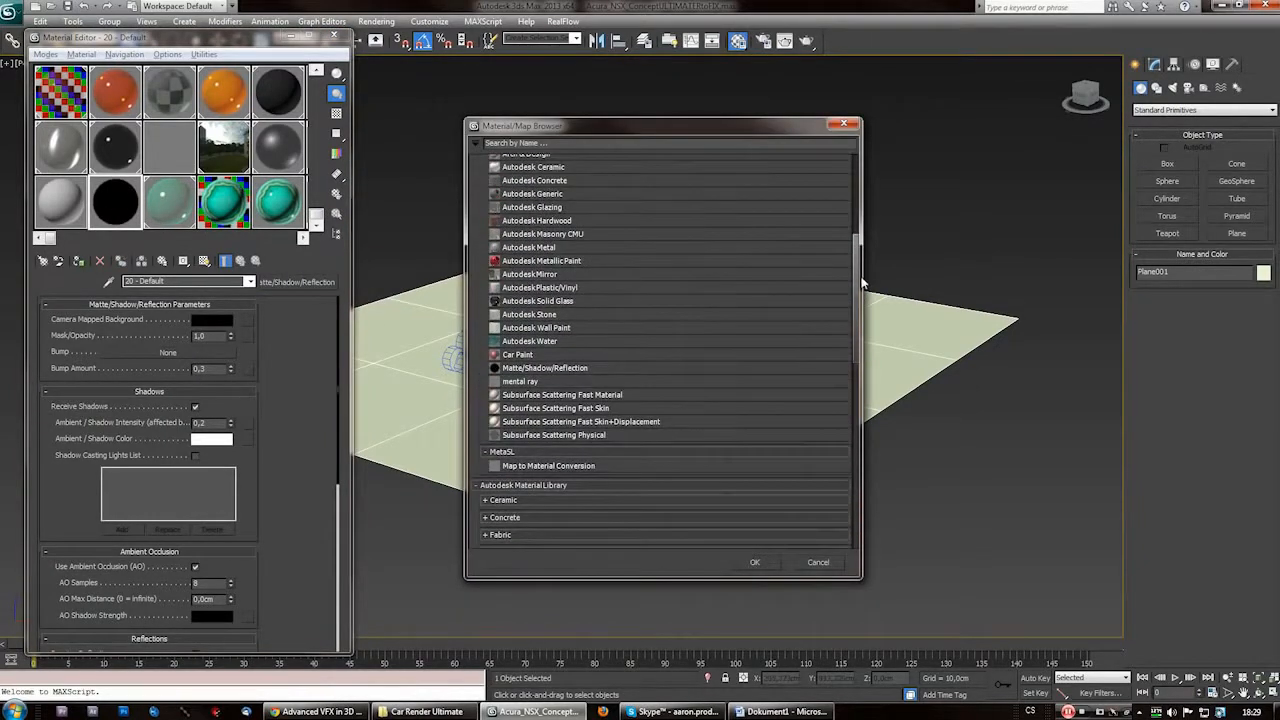
double_click(548, 375)
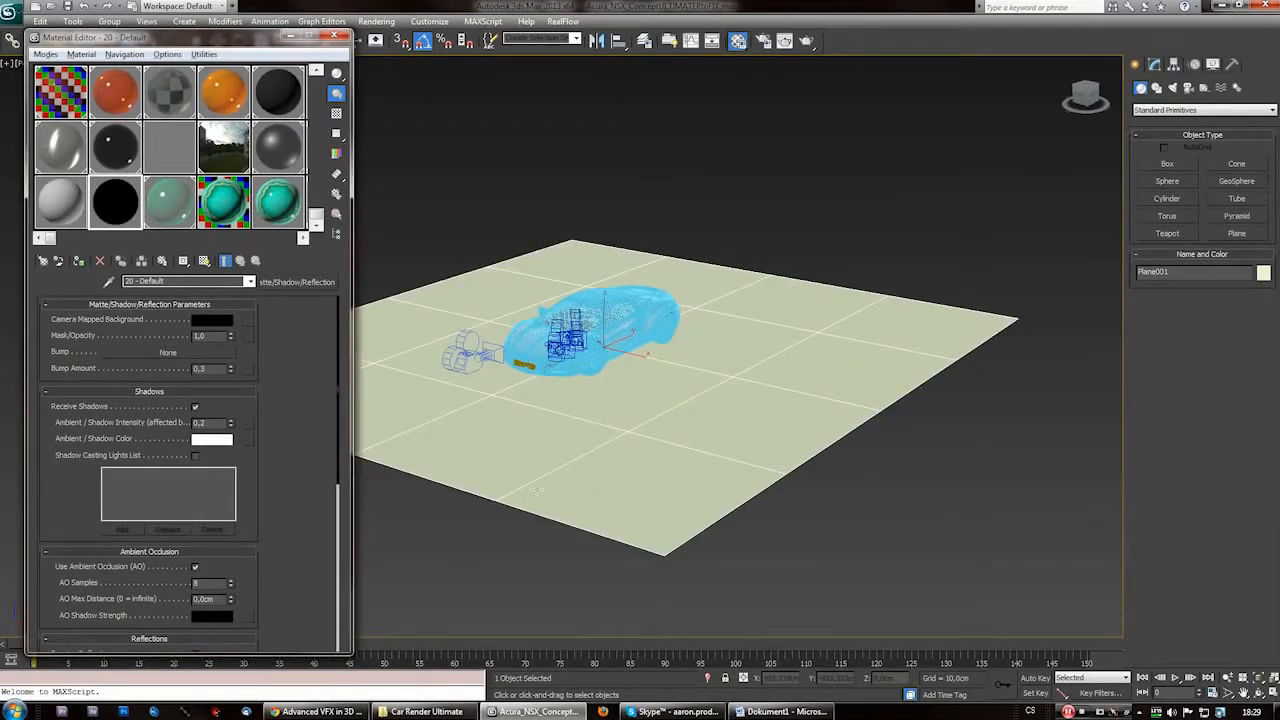
Check the ground plane's general object properties, including its rendering and shadow options
alt+middle_drag(667, 503, 580, 462)
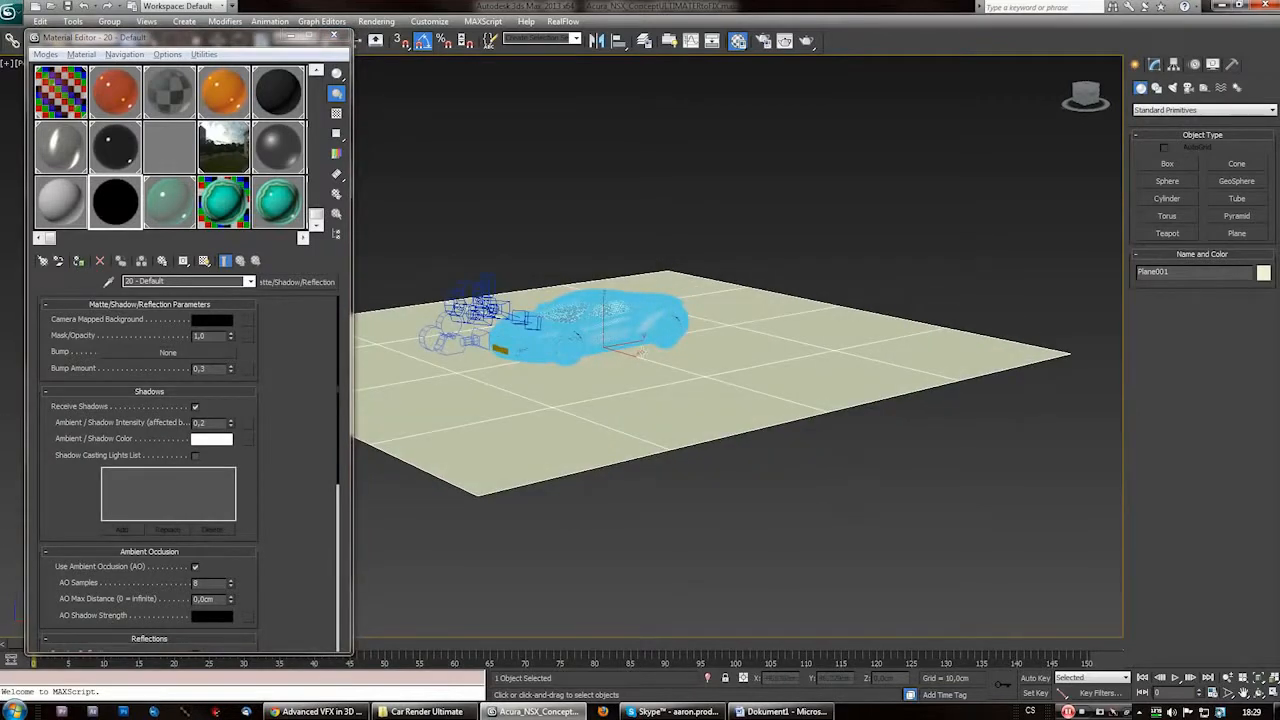
mouse_move(606, 396)
alt+middle_down()
mouse_move(650, 425)
mouse_move(625, 410)
alt+middle_up()
scroll(650, 425, up, 2)
right_click(699, 451)
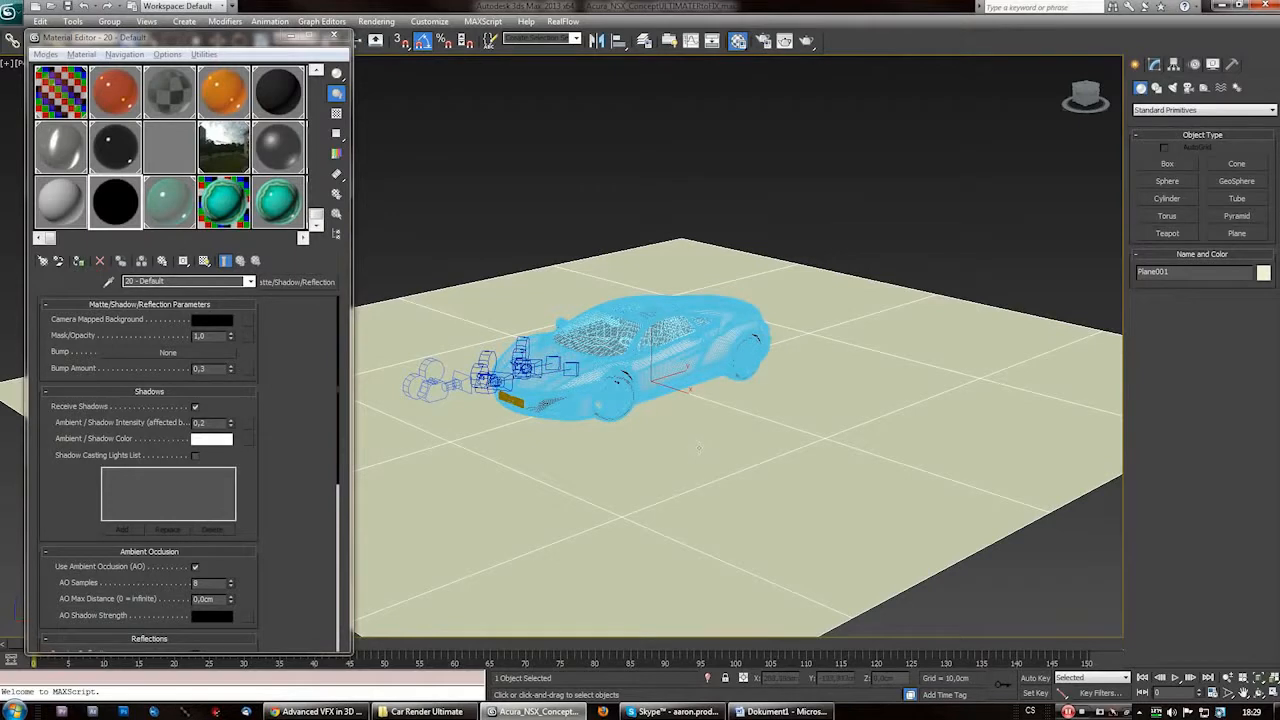
right_click(713, 459)
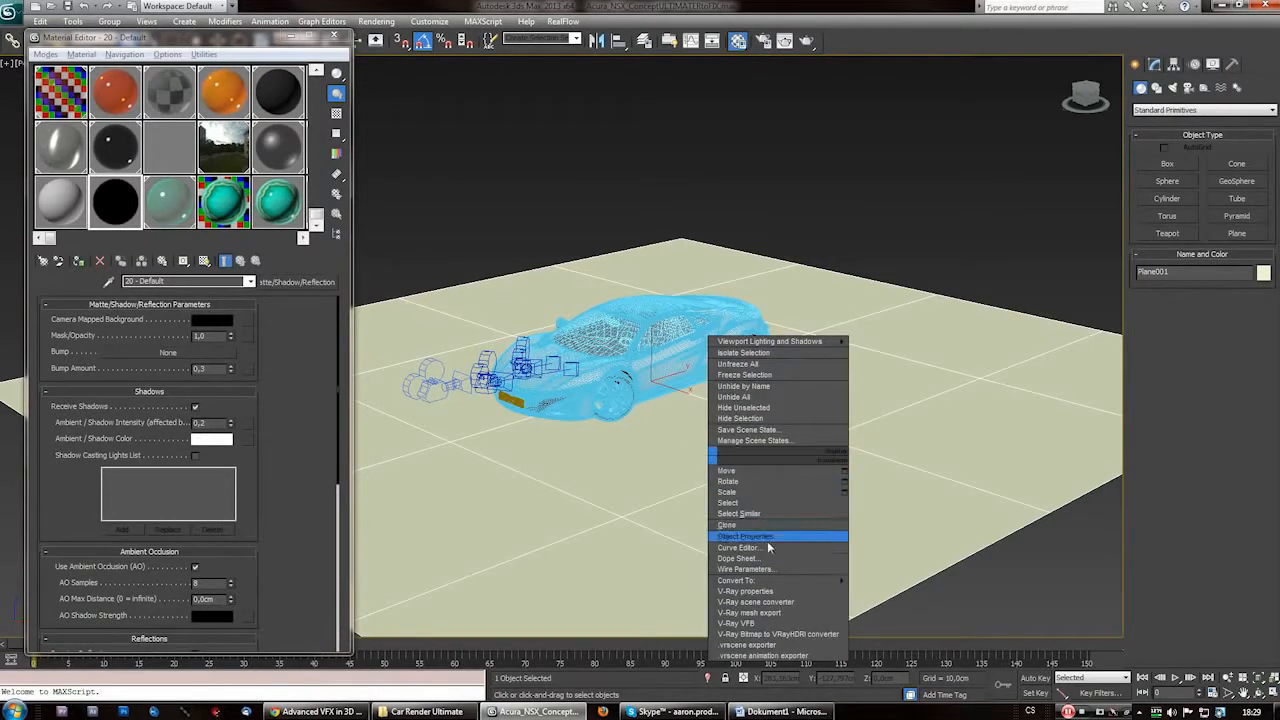
click(767, 541)
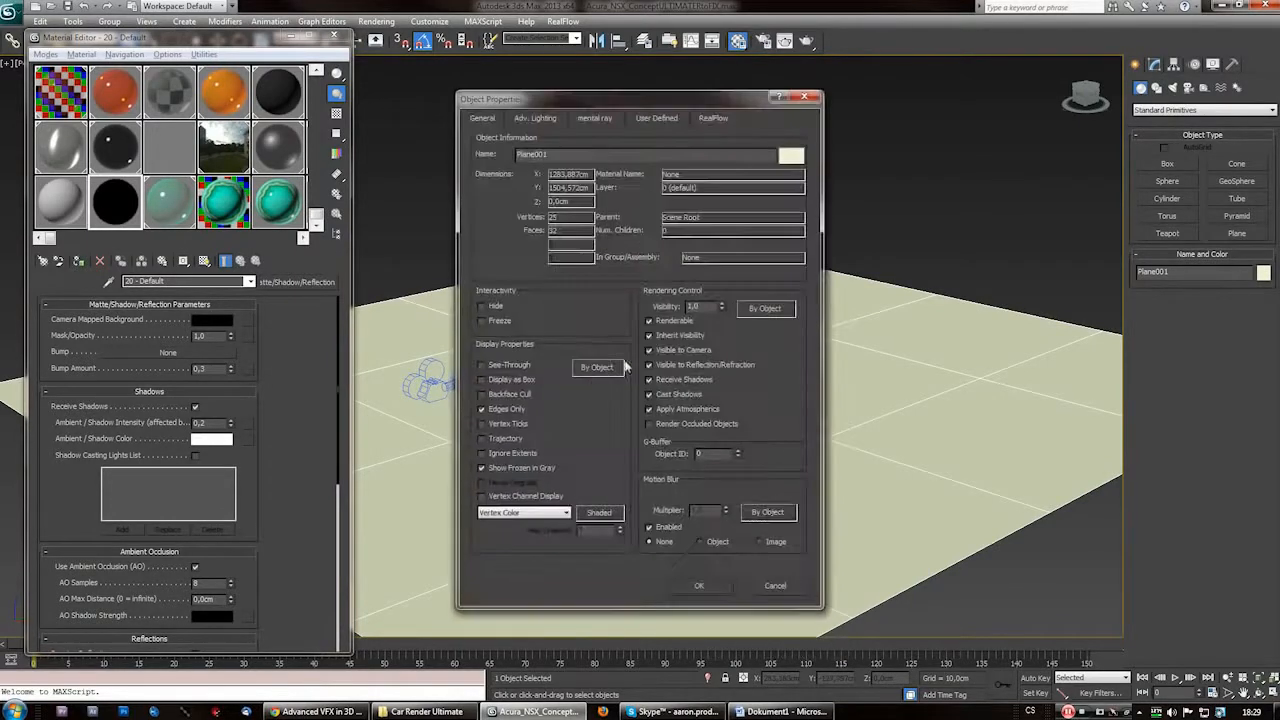
click(716, 584)
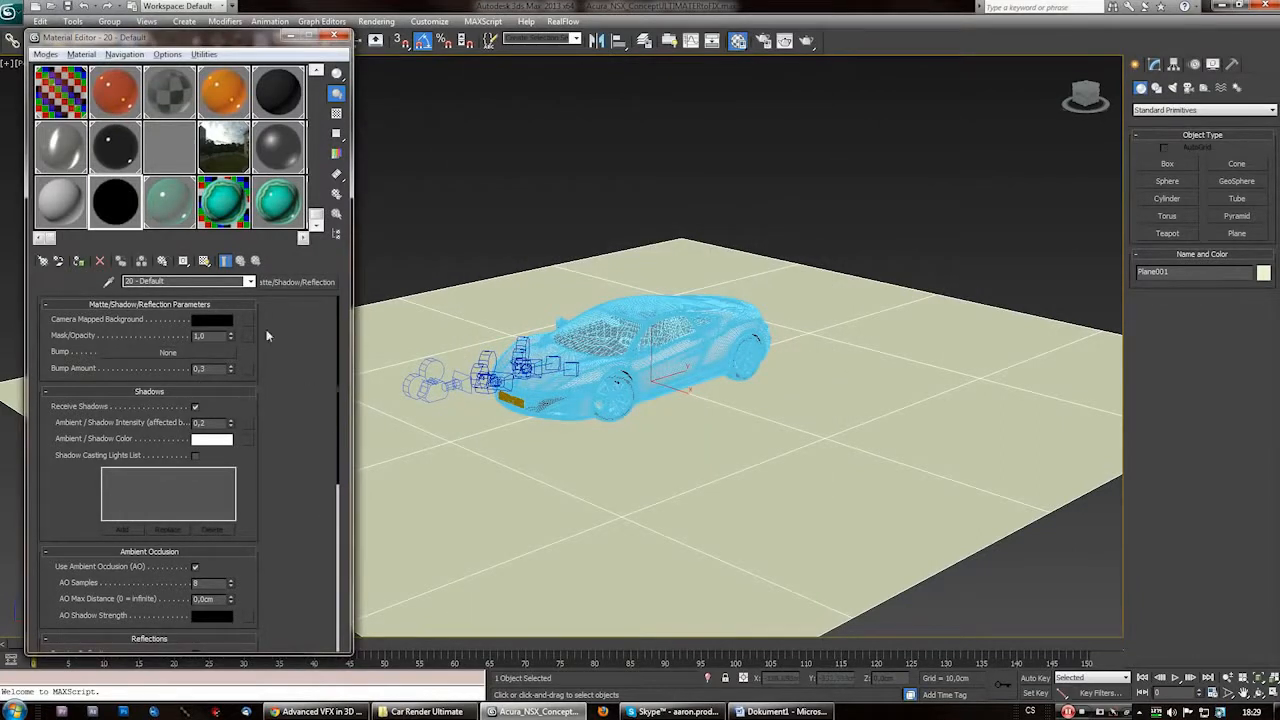
Assign the Matte/Shadow/Reflection material to the ground plane beneath the car
drag(354, 413, 709, 533)
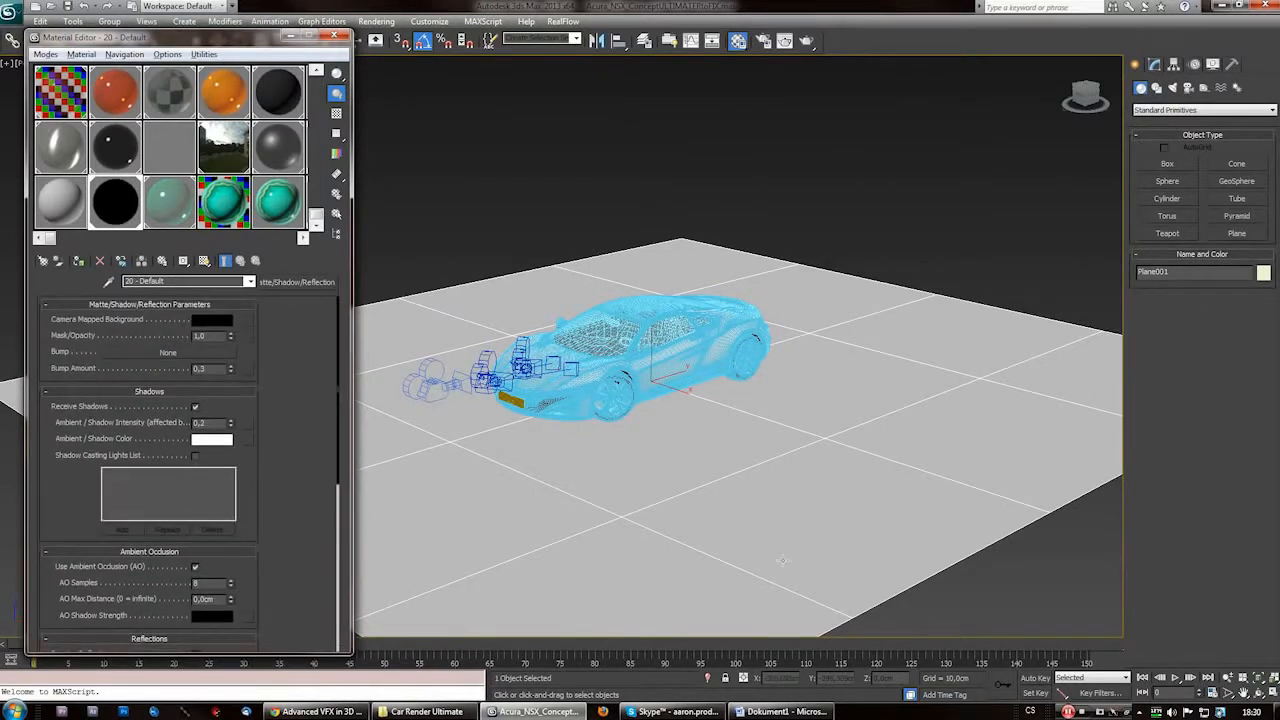
mouse_move(614, 477)
alt+middle_down()
mouse_move(708, 513)
mouse_move(656, 528)
mouse_move(662, 502)
mouse_move(708, 531)
mouse_move(658, 528)
alt+middle_up()
scroll(658, 500, up, 2)
scroll(656, 528, down, 2)
scroll(660, 500, up, 2)
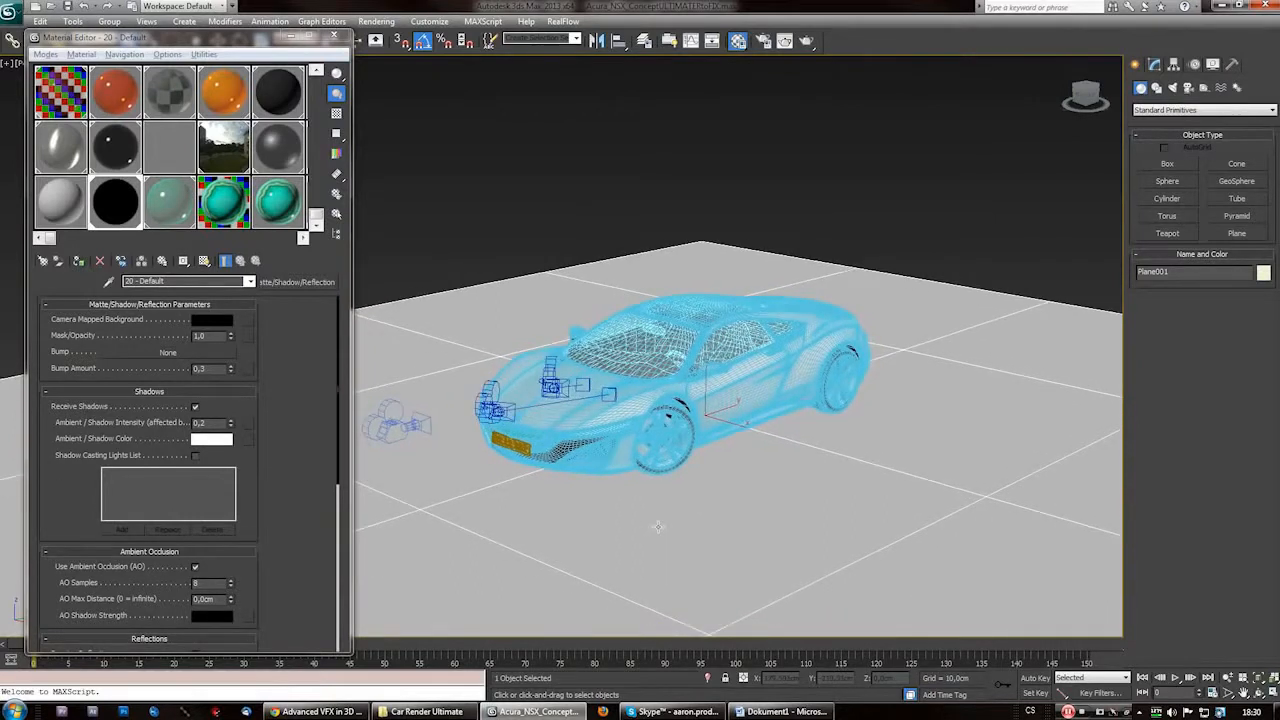
scroll(658, 527, down, 2)
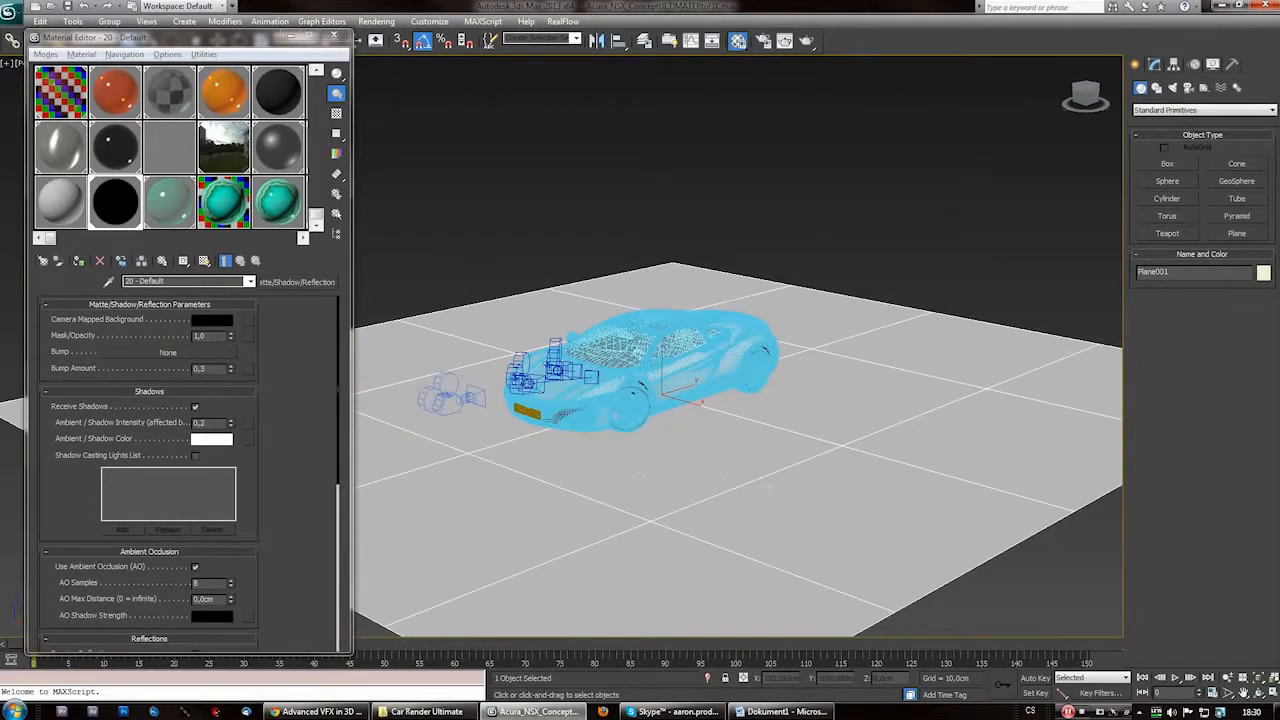
Create an mr Sky Portal light about 213 by 212 cm on the ground in front of the car
scroll(697, 518, up, 2)
mouse_move(697, 518)
alt+middle_down()
mouse_move(634, 503)
mouse_move(652, 517)
mouse_move(656, 486)
alt+middle_up()
click(1173, 88)
click(1176, 184)
drag(628, 472, 776, 540)
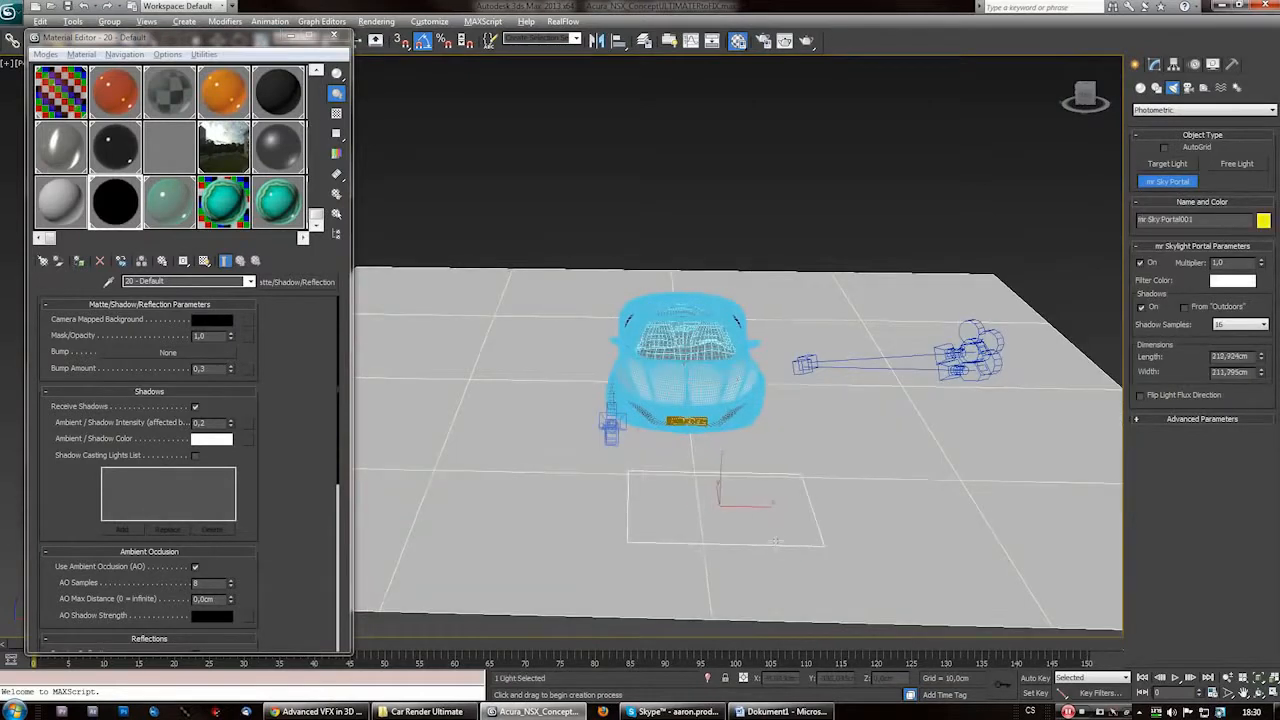
right_click(776, 540)
Raise the sky portal to a height of about 246 cm above the ground plane
alt+middle_drag(776, 540, 724, 527)
right_click(724, 484)
click(738, 495)
drag(699, 455, 697, 258)
alt+middle_drag(697, 258, 739, 296)
right_click(716, 301)
click(731, 324)
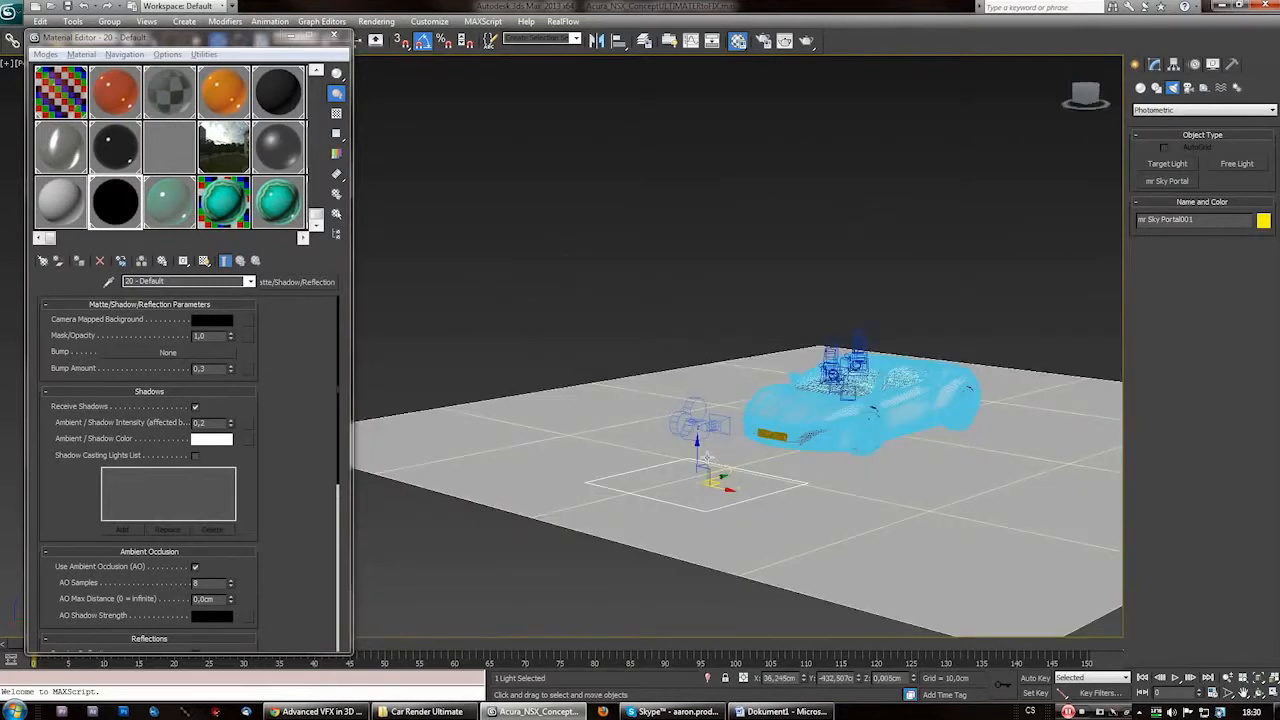
drag(699, 455, 697, 258)
alt+middle_drag(697, 258, 675, 369)
Rotate the raised sky portal about 50 degrees around X so it tilts down towards the car
right_click(716, 308)
click(733, 332)
alt+middle_drag(737, 480, 740, 500)
drag(738, 283, 702, 365)
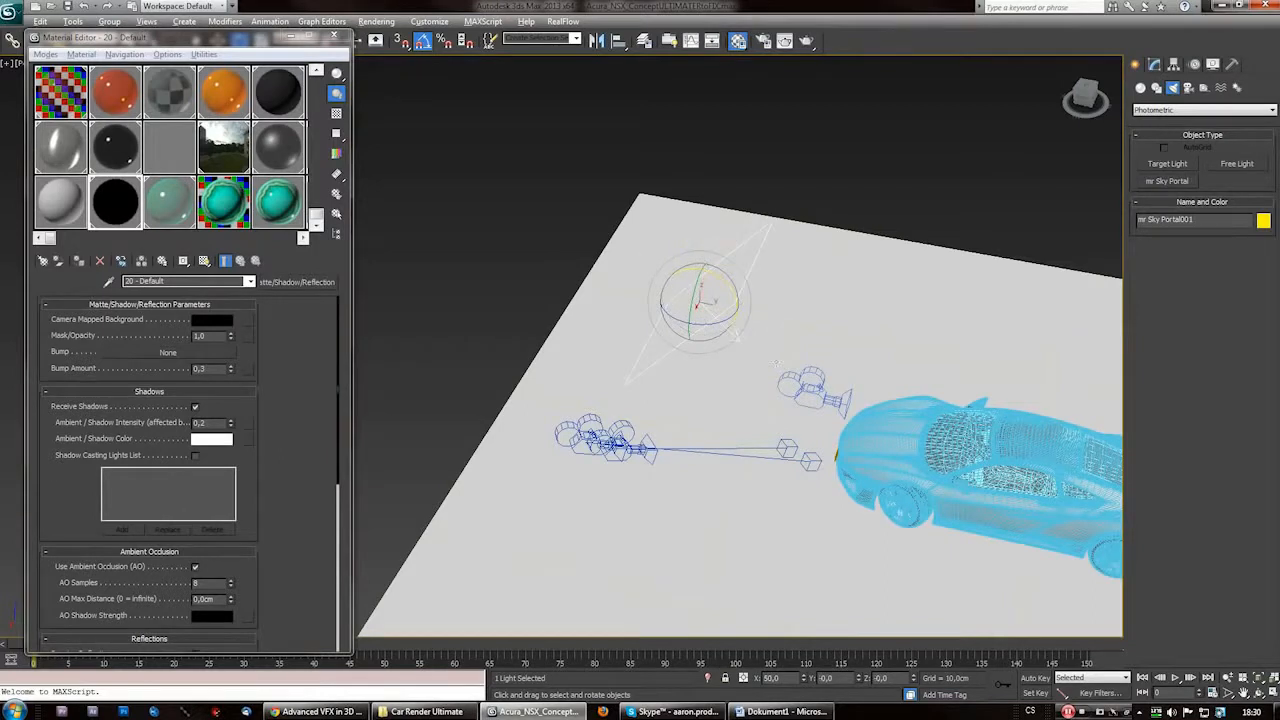
alt+middle_drag(754, 416, 522, 318)
key(shift+z)
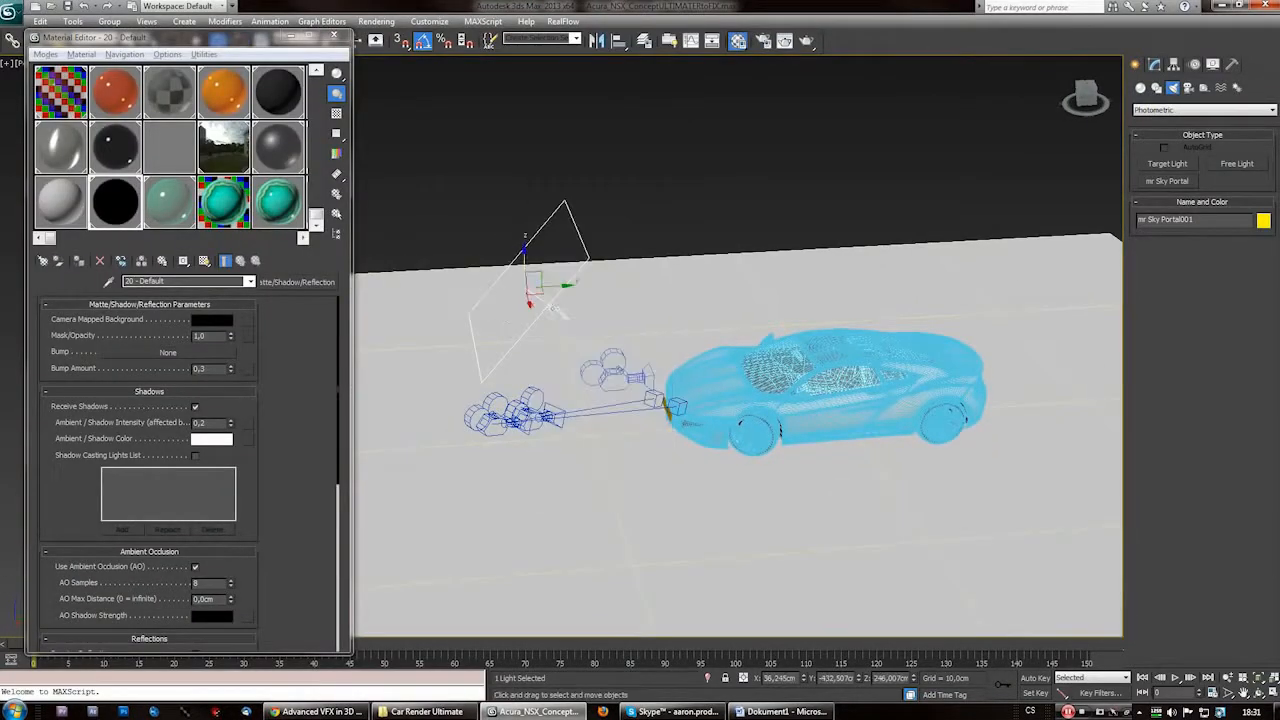
Clone the tilted sky portal and place the copy beside the car
shift+drag(554, 284, 1051, 257)
click(660, 427)
alt+middle_drag(668, 427, 920, 442)
mouse_move(920, 442)
middle_down()
mouse_move(591, 385)
mouse_move(650, 234)
middle_up()
Rotate and reposition the cloned portal to face the car's side from about X 219, Y -108 cm
drag(695, 210, 766, 297)
right_click(765, 325)
click(790, 364)
key(w)
right_click(765, 330)
click(790, 358)
mouse_move(752, 298)
mouse_down()
mouse_move(763, 324)
mouse_move(757, 299)
mouse_move(766, 305)
mouse_up()
Select the original sky portal in front of the car and show its modifiable parameters
alt+middle_drag(690, 540, 587, 427)
click(566, 190)
click(1153, 64)
alt+middle_drag(568, 440, 645, 508)
Try to enlarge the front sky portal with uniform scaling and undo it
right_click(599, 282)
click(657, 318)
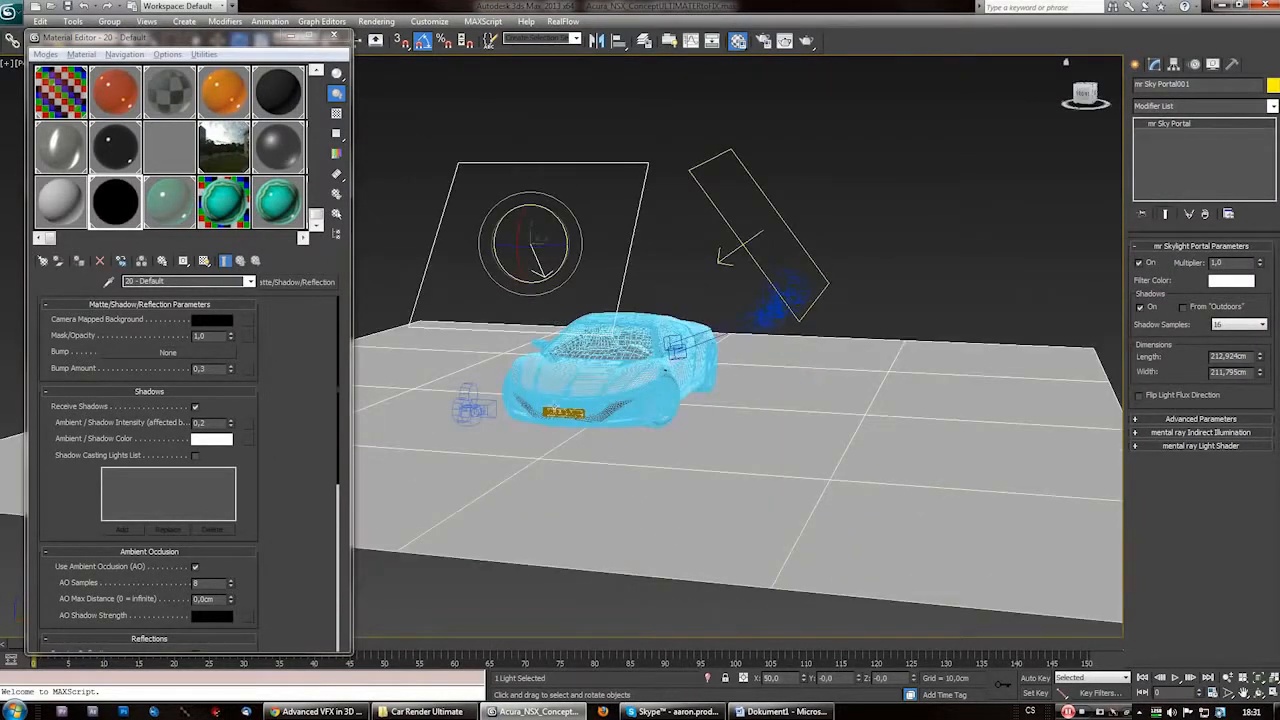
alt+middle_drag(561, 441, 645, 508)
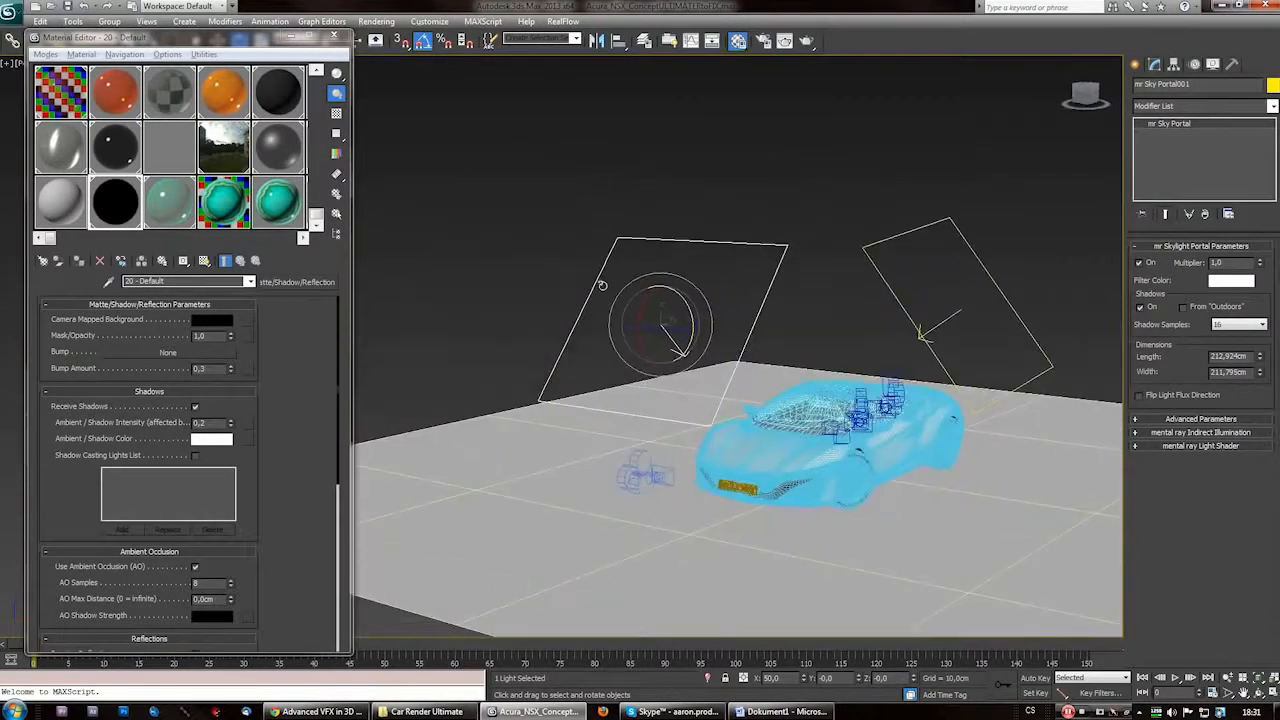
right_click(596, 279)
click(650, 319)
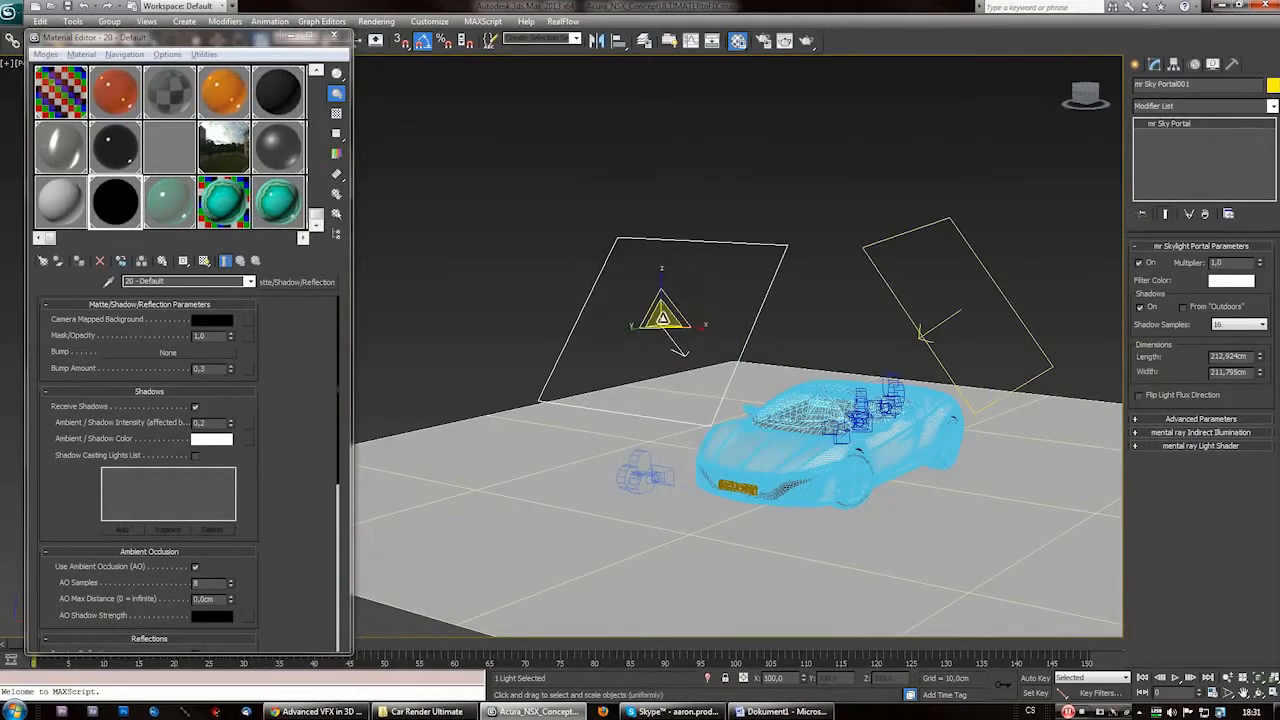
mouse_move(662, 320)
mouse_down()
mouse_move(682, 277)
mouse_move(686, 316)
mouse_up()
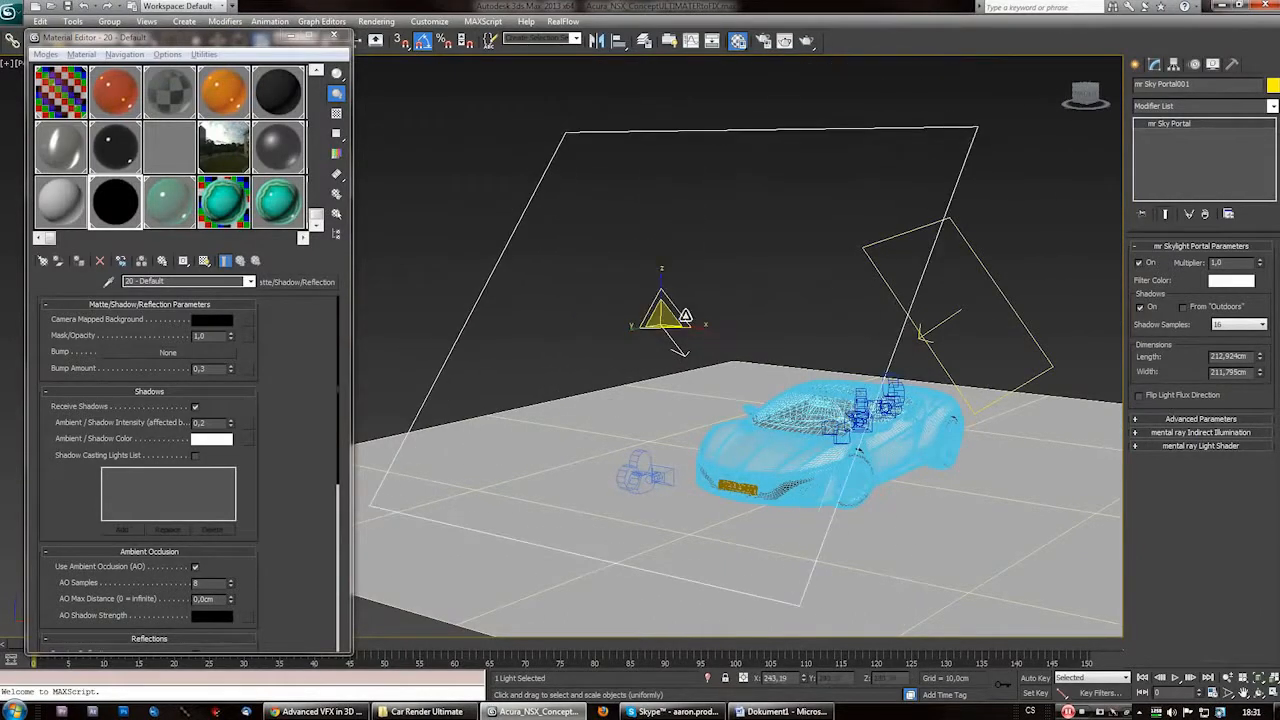
key(ctrl+z)
right_click(728, 328)
click(760, 342)
key(r)
right_click(730, 329)
click(761, 342)
Resize the front sky portal to about 204 cm long and 398 cm wide through its dimensions
alt+middle_drag(766, 343, 1155, 250)
drag(1261, 356, 1263, 318)
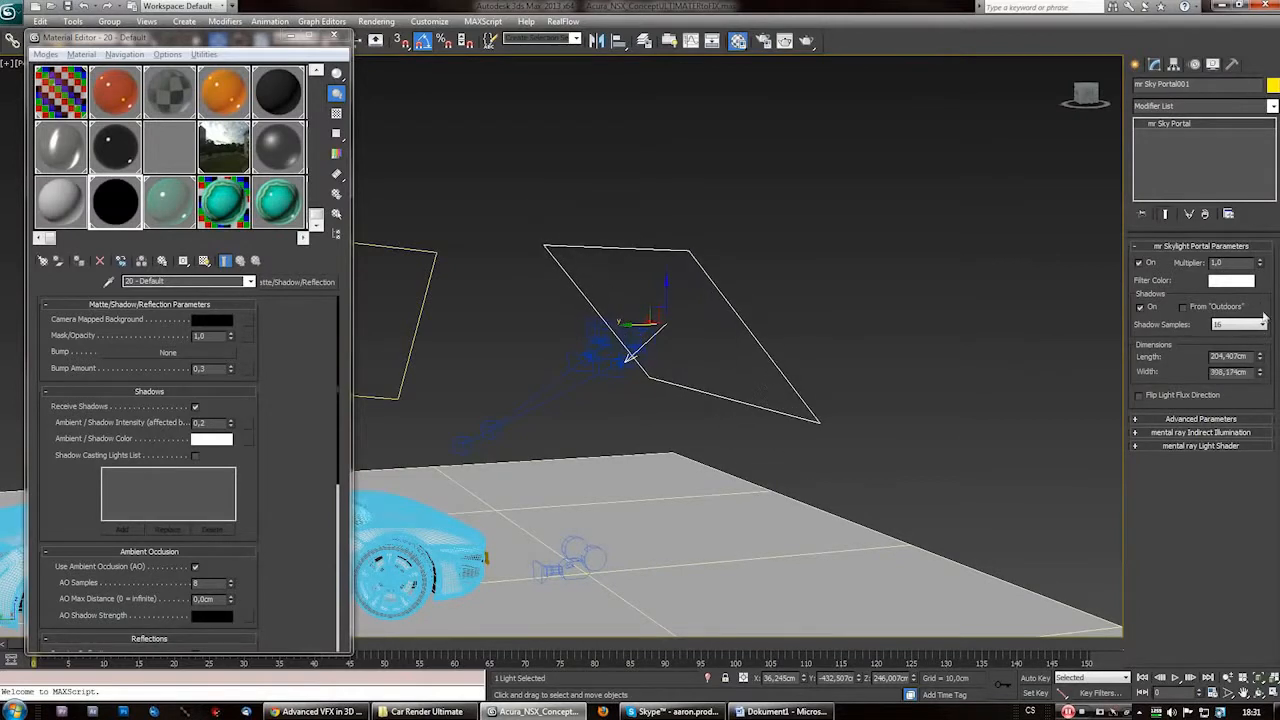
scroll(731, 314, down, 3)
alt+middle_drag(731, 316, 505, 472)
Try scaling the front sky portal non-uniformly and uniformly, undoing each attempt
right_click(659, 349)
click(680, 385)
drag(655, 286, 655, 309)
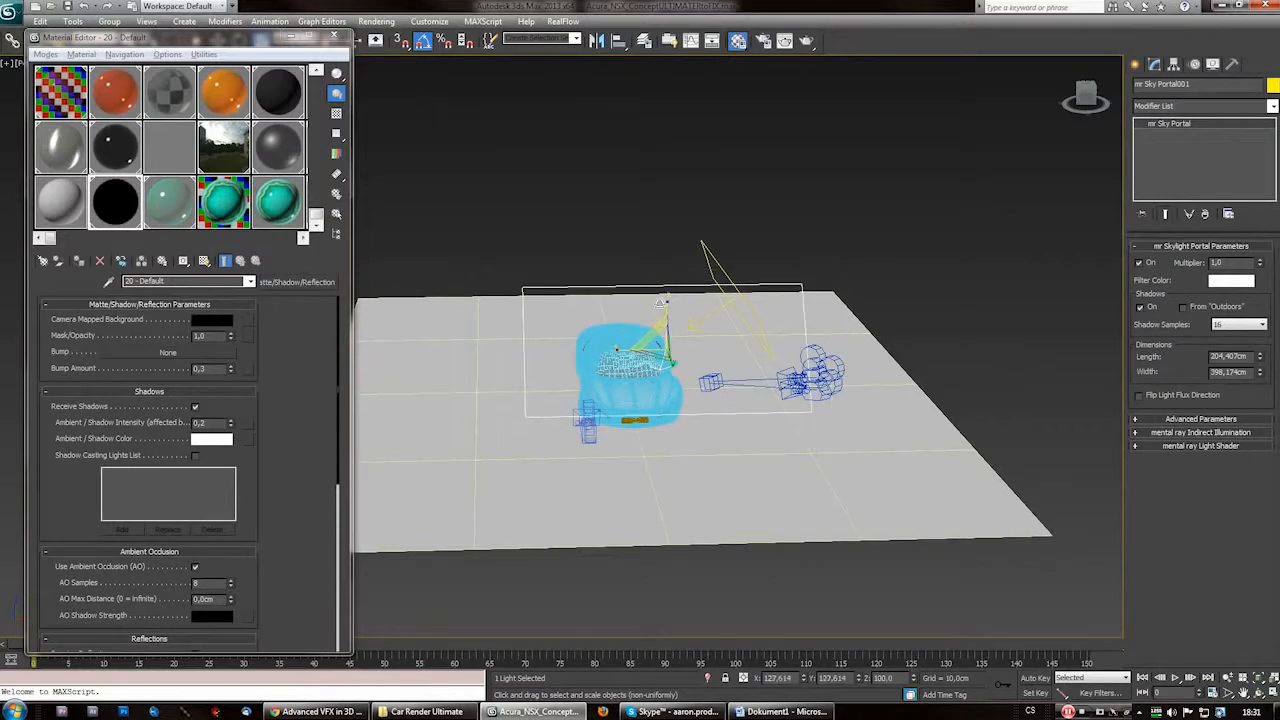
key(ctrl+z)
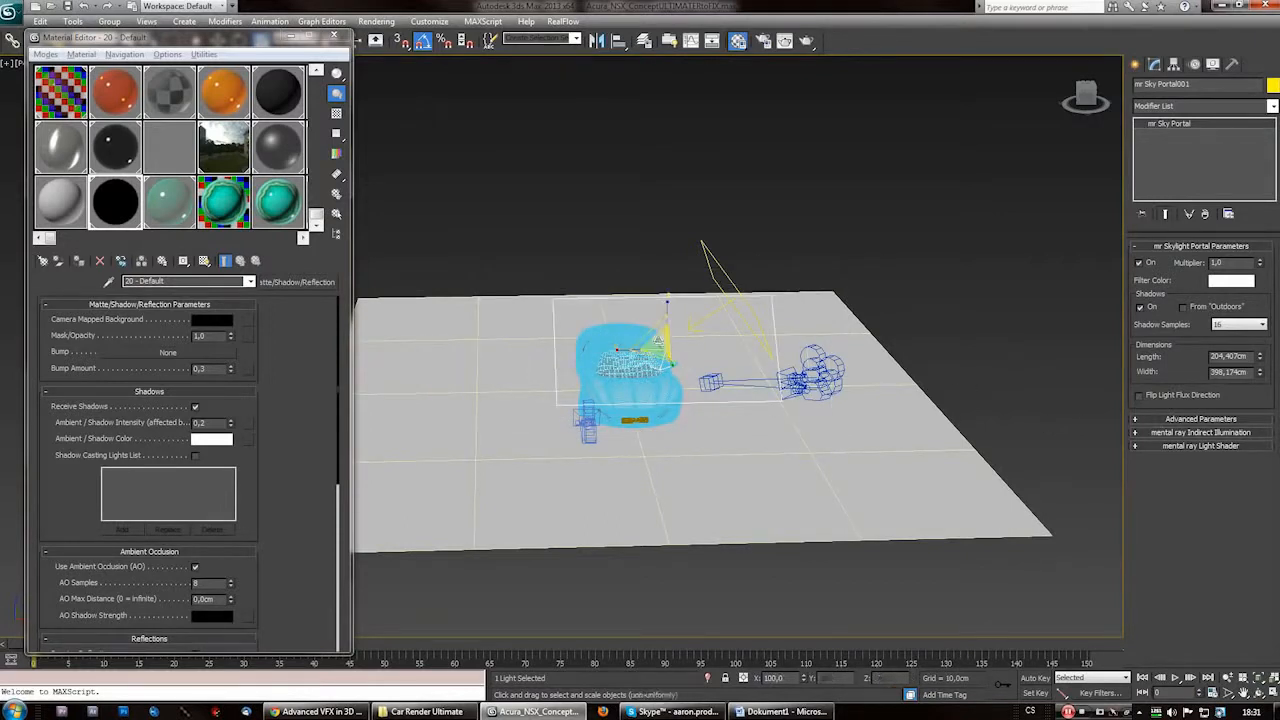
drag(661, 346, 661, 250)
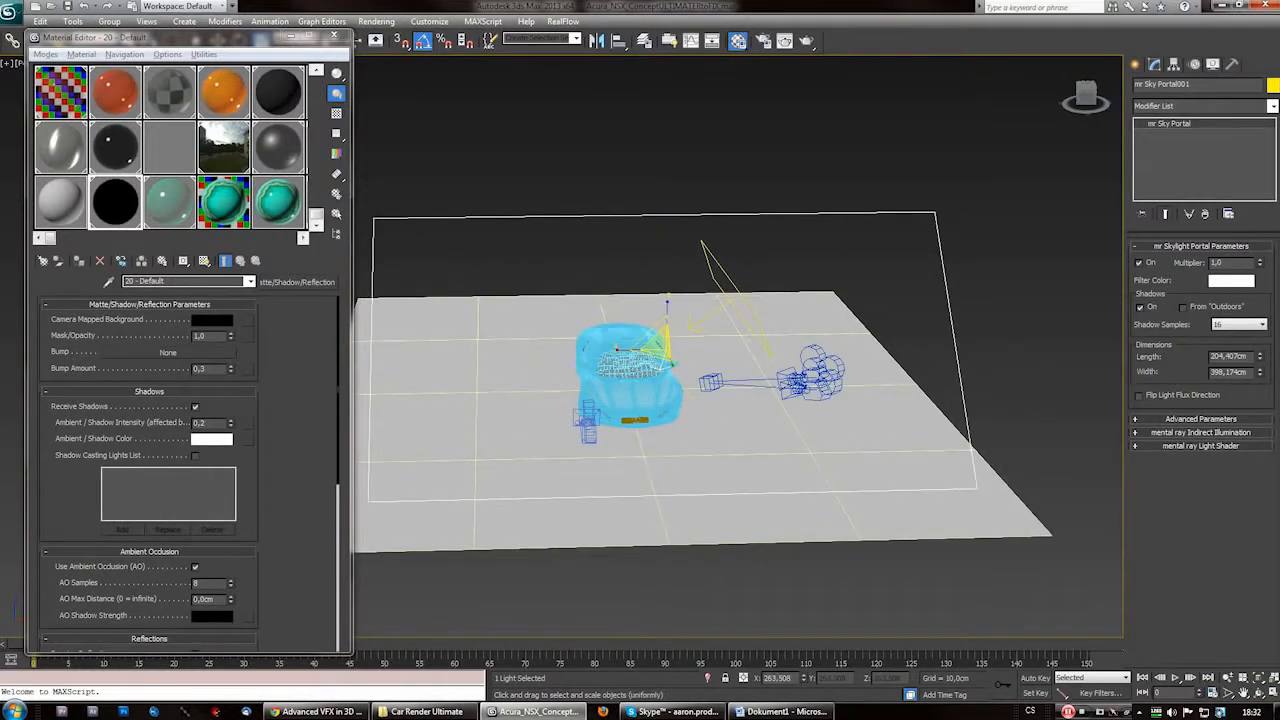
key(ctrl+z)
drag(661, 346, 661, 326)
key(ctrl+z)
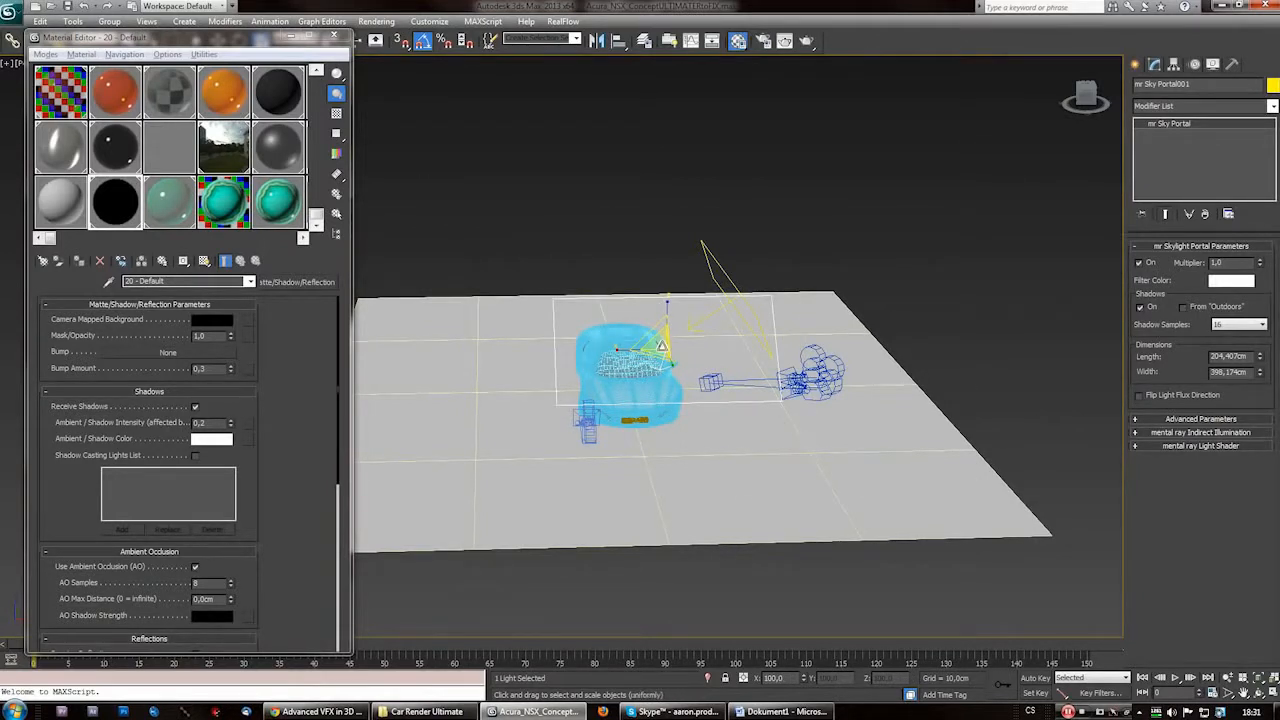
drag(662, 346, 637, 243)
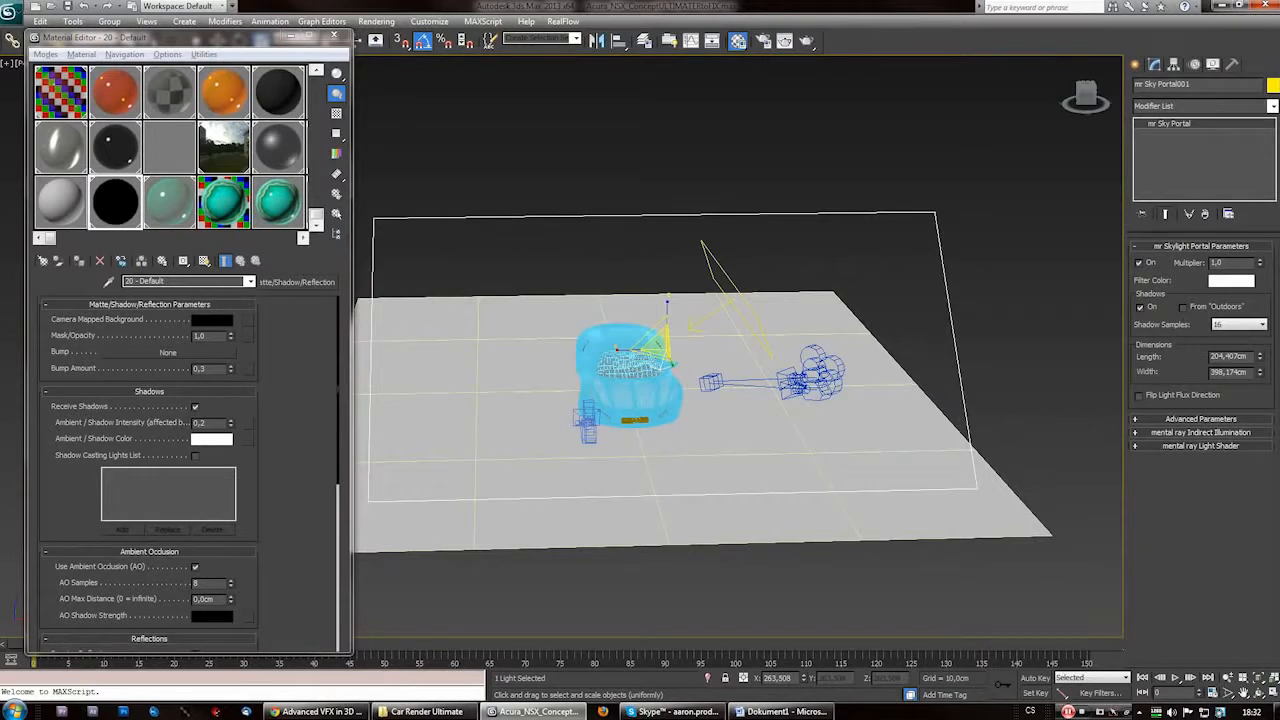
key(ctrl+z)
key(ctrl+y)
key(ctrl+z)
Set the front sky portal's length to about 304 cm and its width to about 399 cm
alt+middle_drag(863, 476, 566, 308)
alt+middle_drag(737, 376, 650, 386)
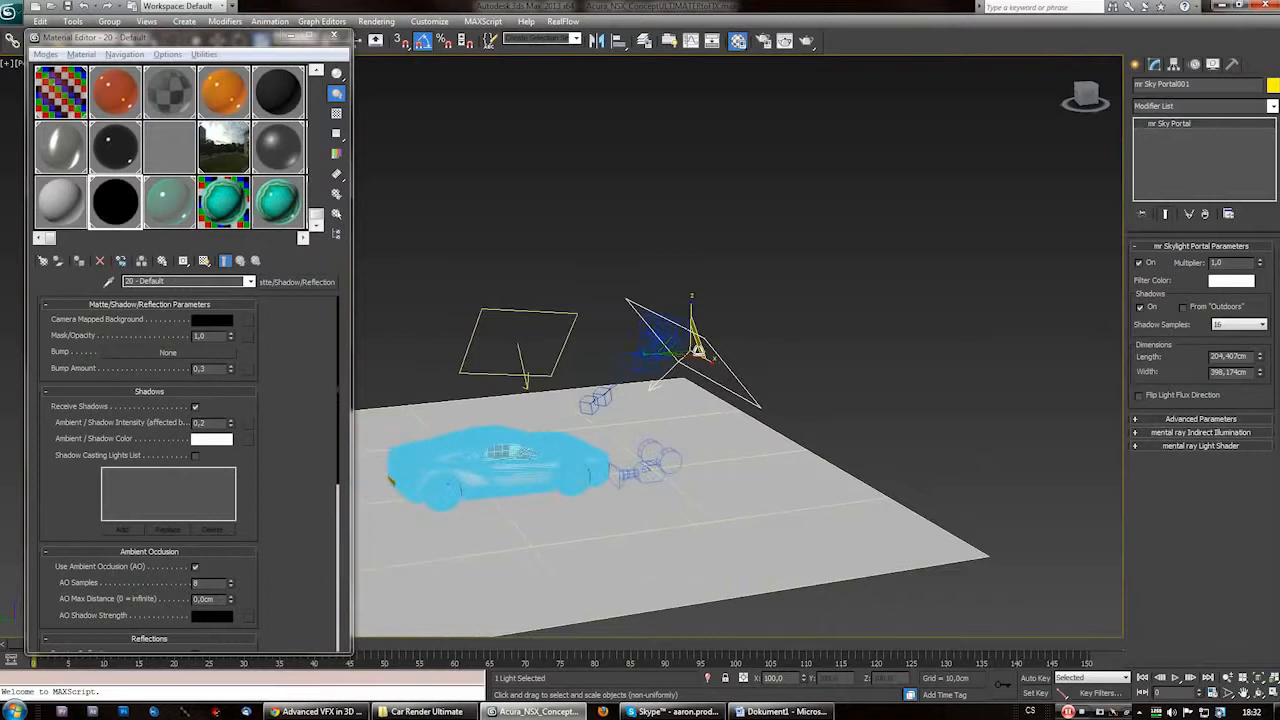
alt+middle_drag(614, 438, 650, 420)
mouse_move(1260, 358)
mouse_down()
mouse_move(1256, 405)
mouse_move(1258, 370)
mouse_up()
mouse_move(690, 500)
alt+middle_down()
mouse_move(737, 449)
mouse_move(676, 506)
alt+middle_up()
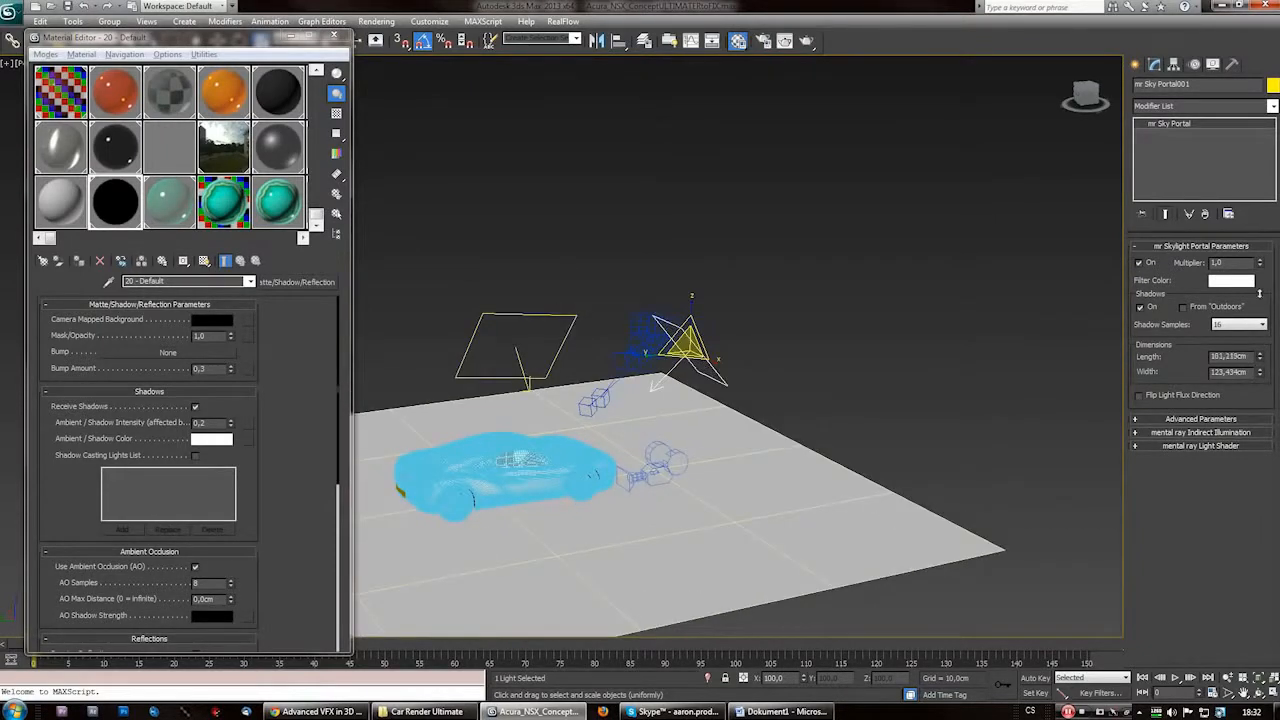
drag(1259, 374, 1256, 220)
alt+middle_drag(650, 525, 699, 475)
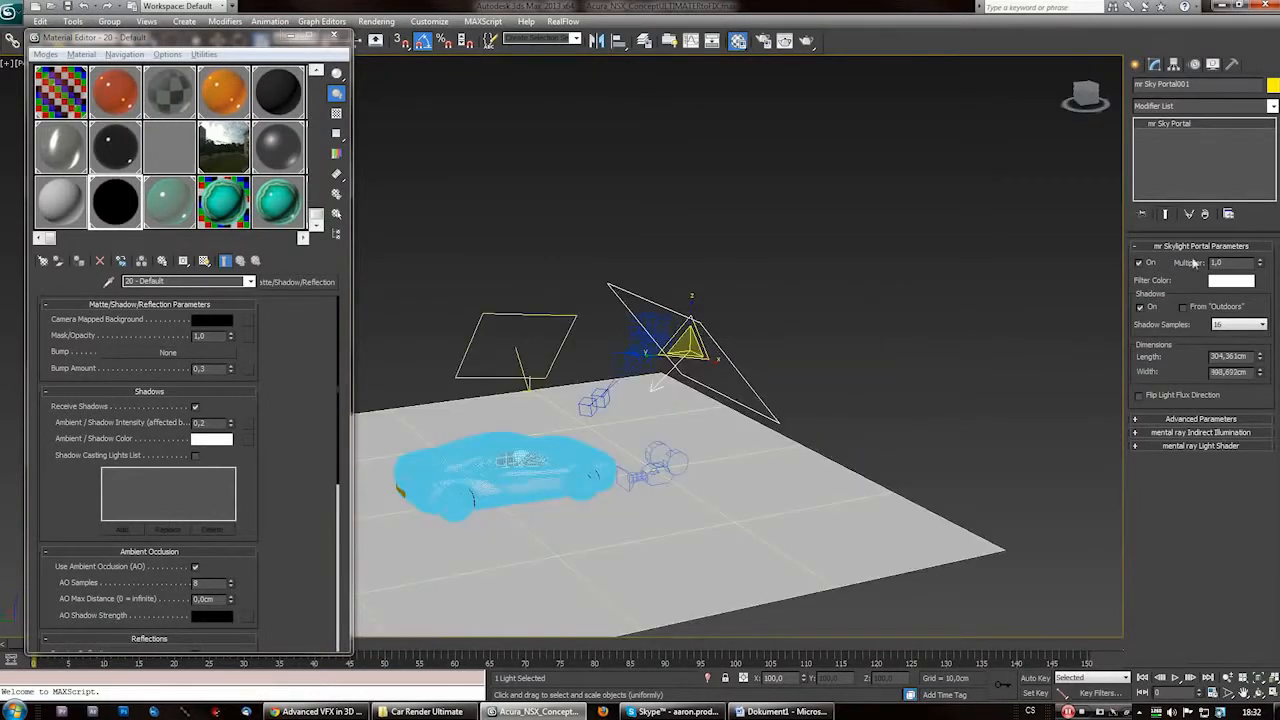
Move the front sky portal closer to the car and lower, to about Y -381 cm and Z 192 cm
alt+middle_drag(650, 525, 700, 530)
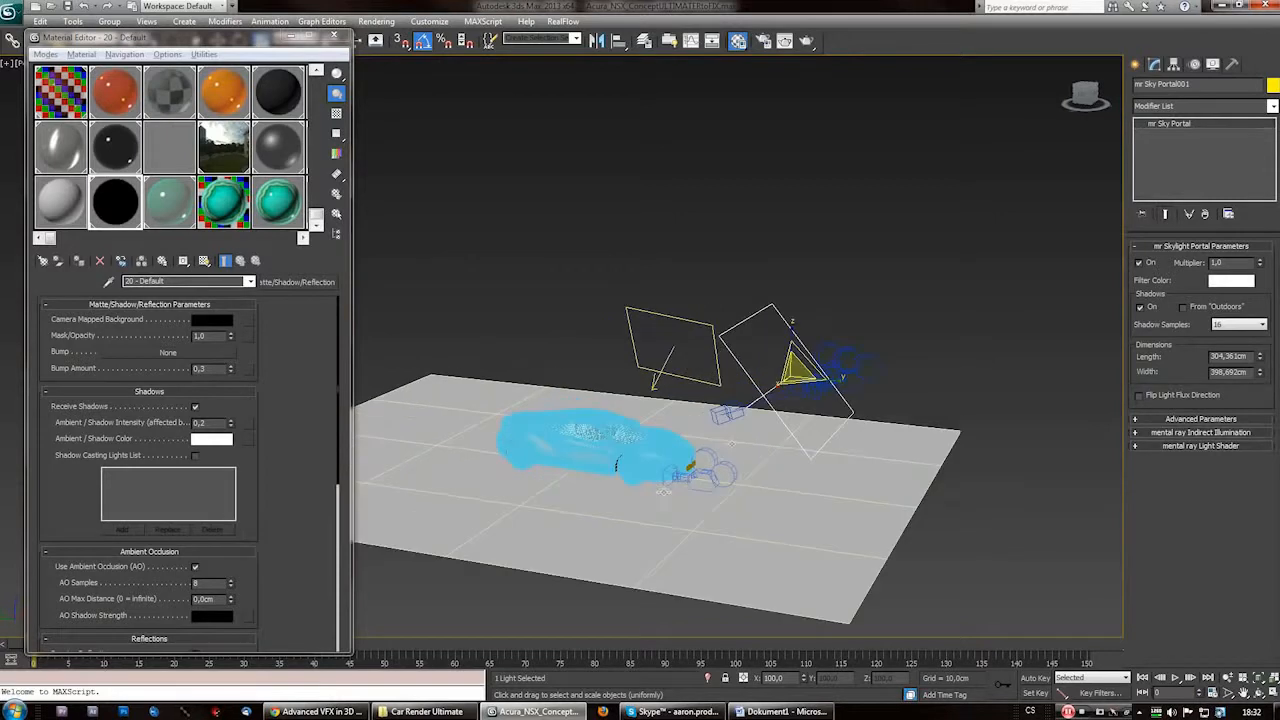
right_click(803, 349)
click(845, 360)
mouse_move(762, 376)
mouse_down()
mouse_move(740, 372)
mouse_move(790, 366)
mouse_move(767, 363)
mouse_up()
Switch the color source of both sky portals to Custom in their advanced parameters
click(1181, 420)
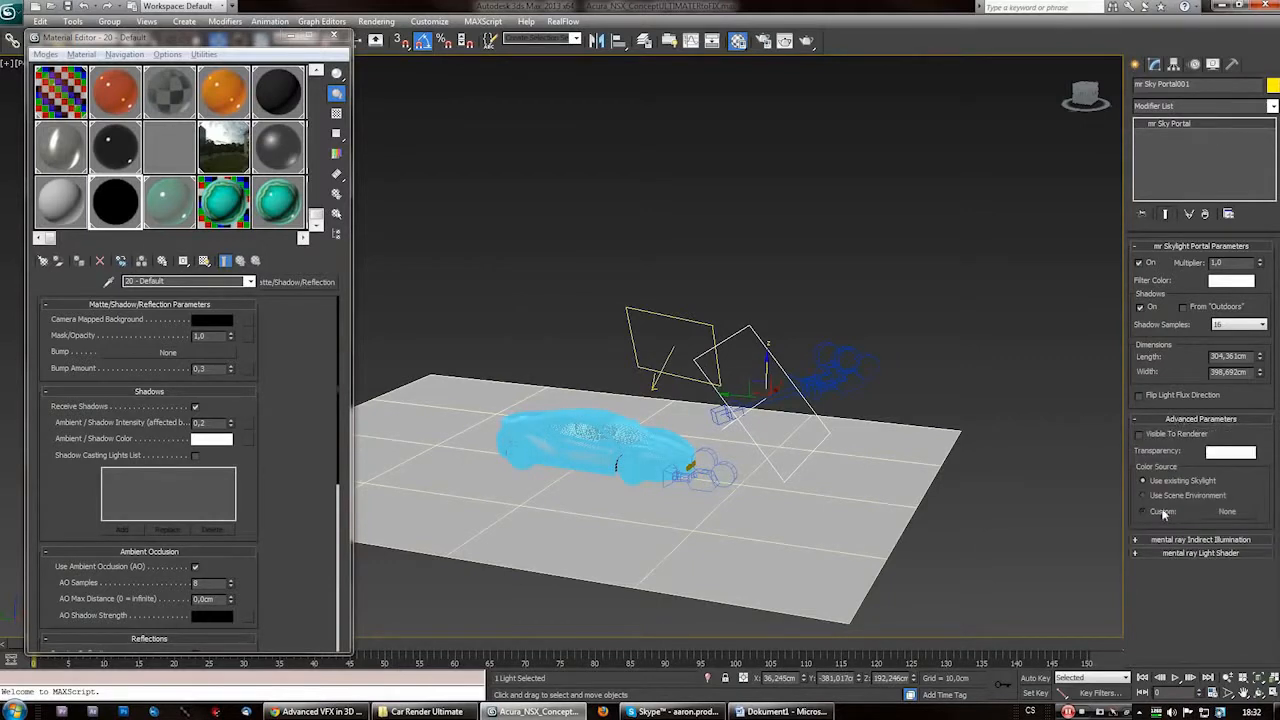
click(644, 334)
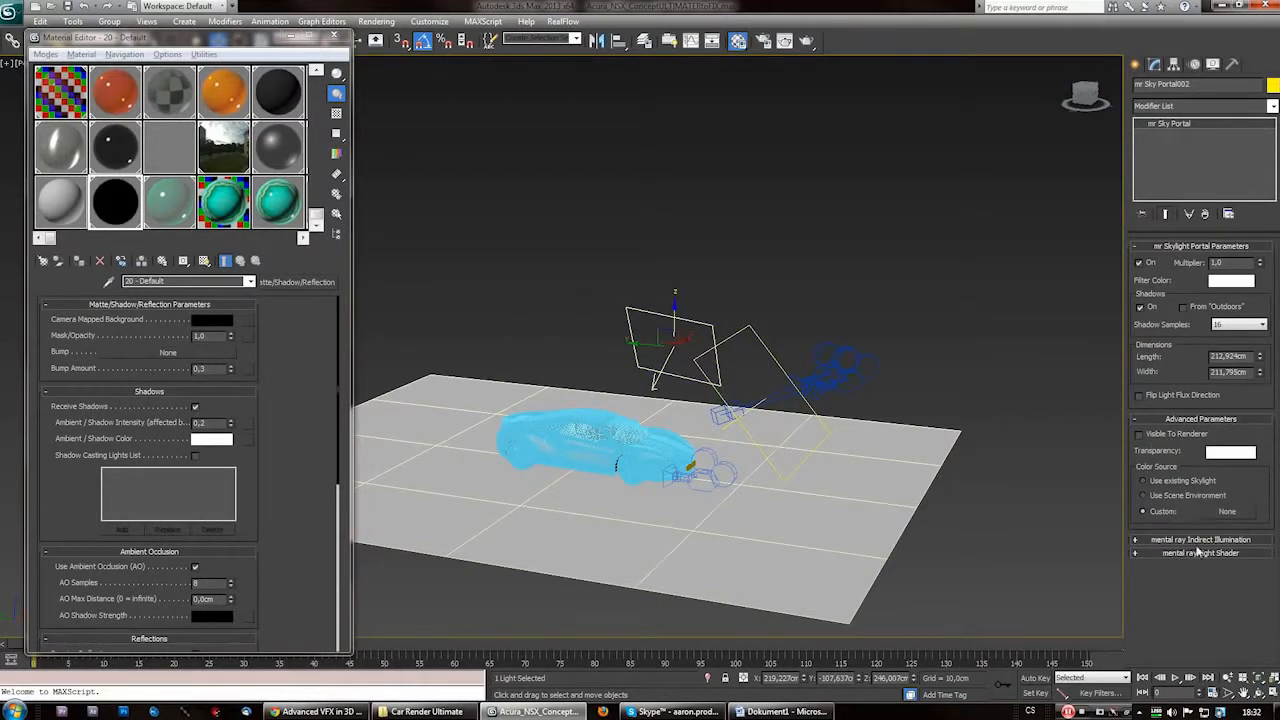
alt+middle_drag(686, 489, 581, 529)
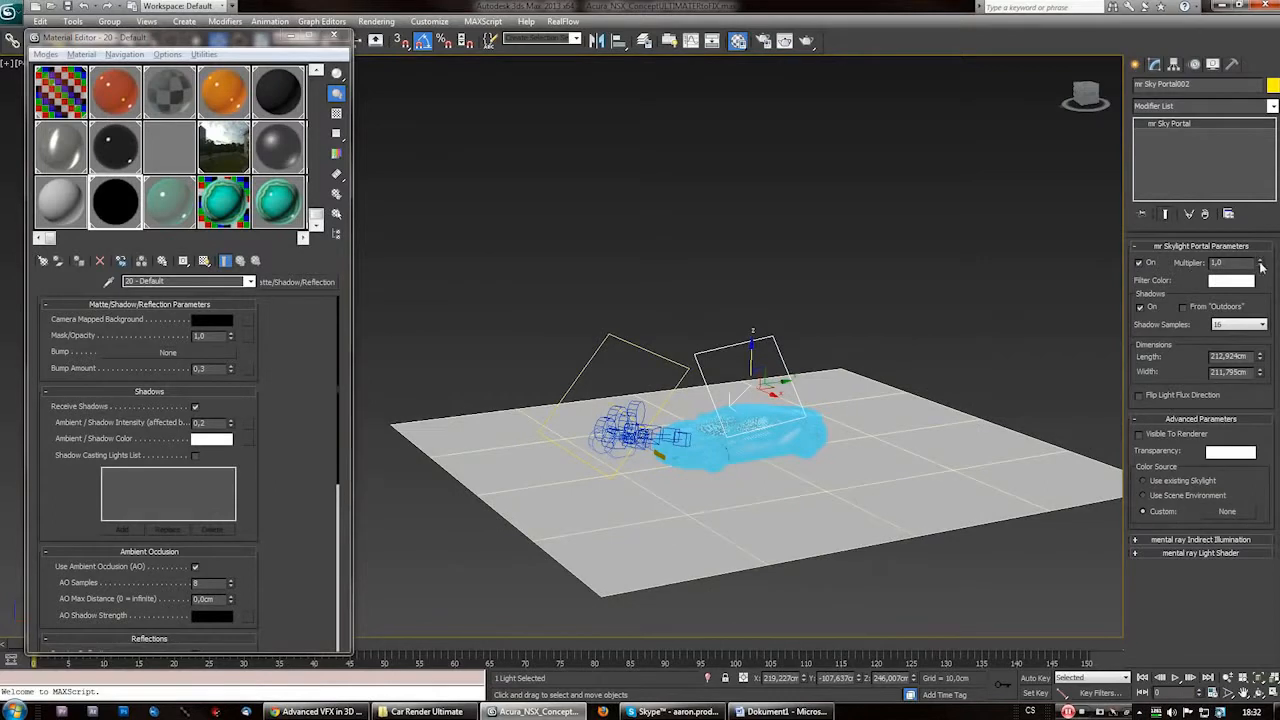
Raise the multiplier of the front sky portal to 1.75 and of the side portal to 1.77
click(614, 369)
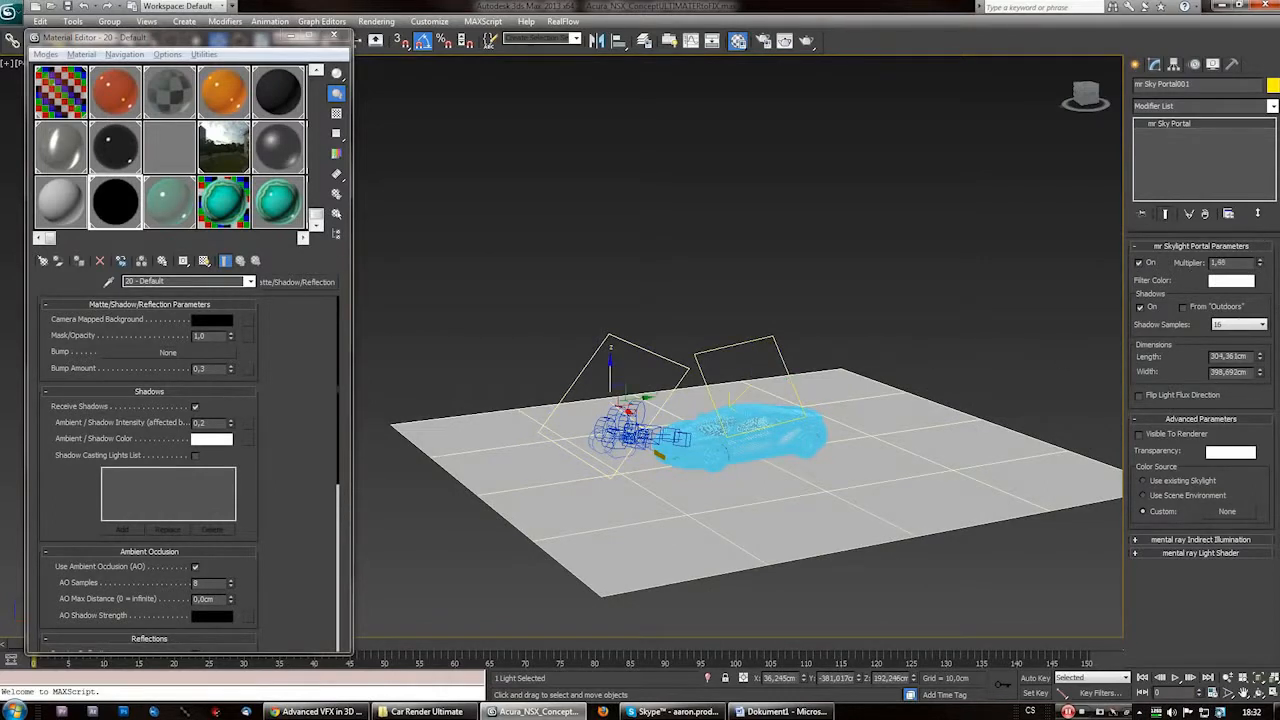
click(729, 358)
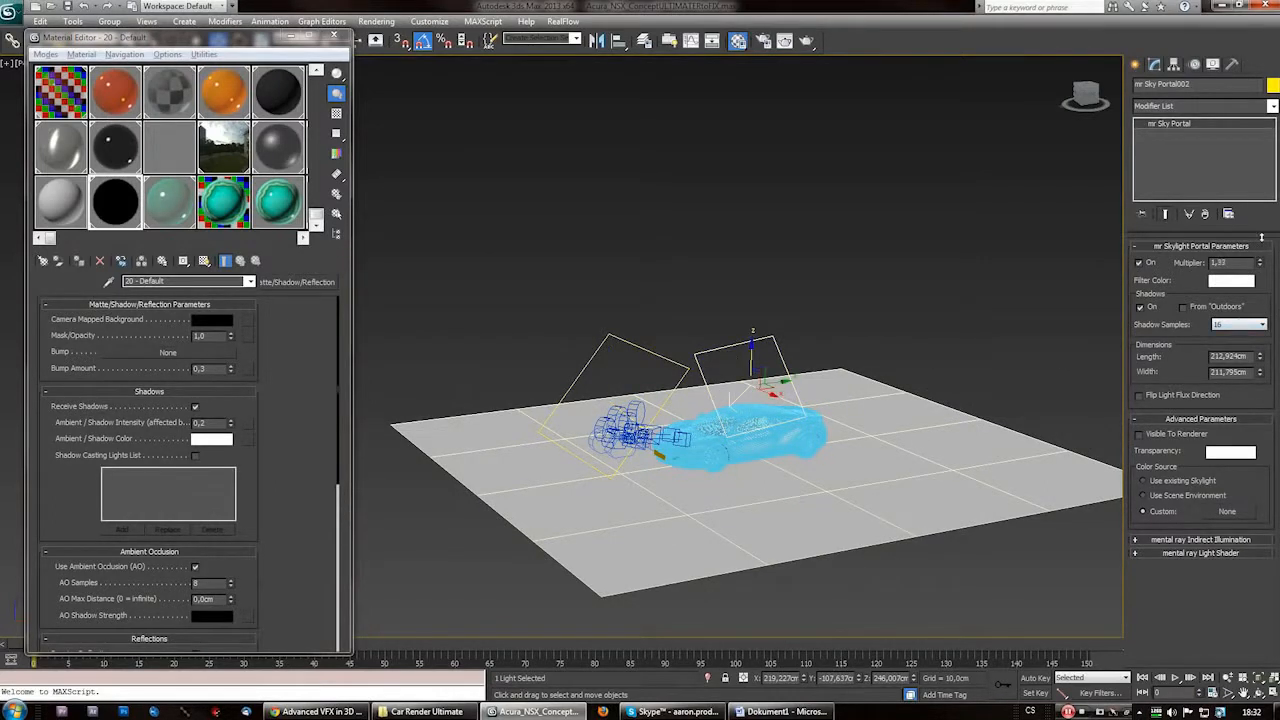
click(656, 366)
click(729, 358)
alt+middle_drag(714, 505, 728, 535)
right_click(760, 530)
Try 32 shadow samples on the side sky portal and on the front one
click(1222, 325)
click(1220, 326)
click(1219, 327)
click(1224, 373)
click(566, 304)
click(1243, 325)
click(1222, 362)
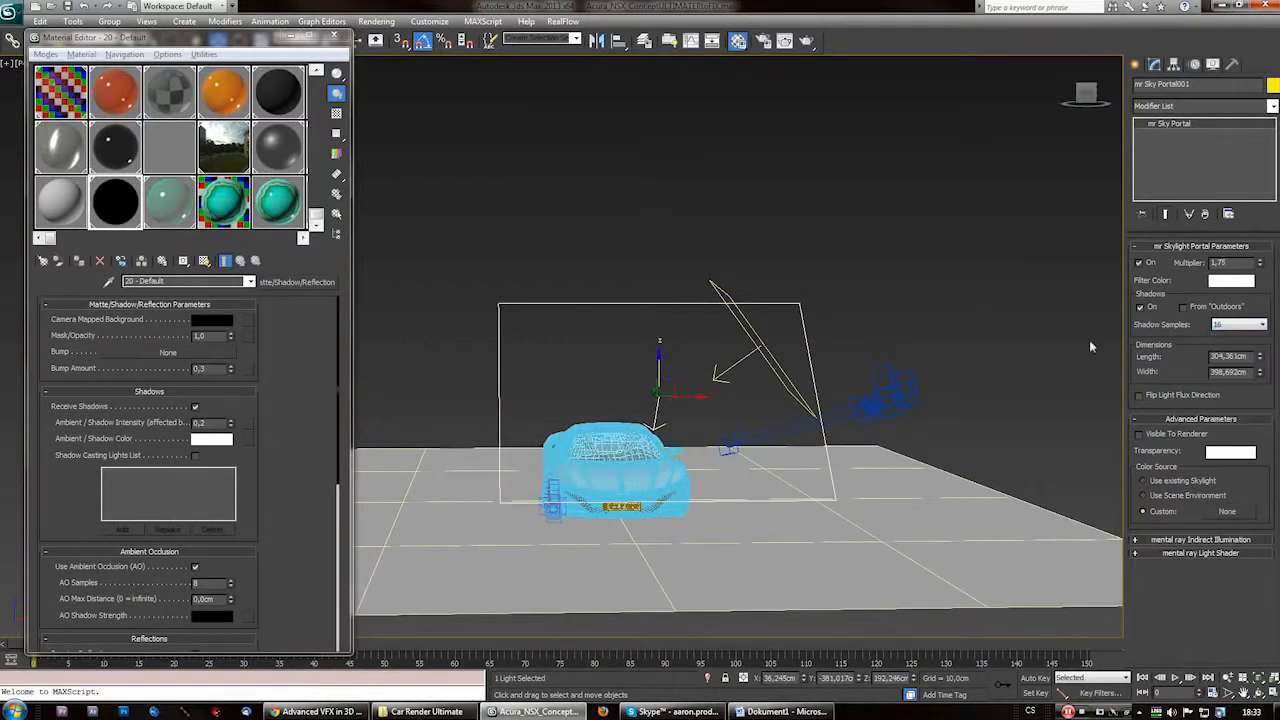
click(1246, 325)
click(1237, 372)
Set the shadow samples of both sky portals back to 16
alt+middle_drag(570, 468, 1050, 490)
scroll(751, 477, down, 3)
click(1240, 325)
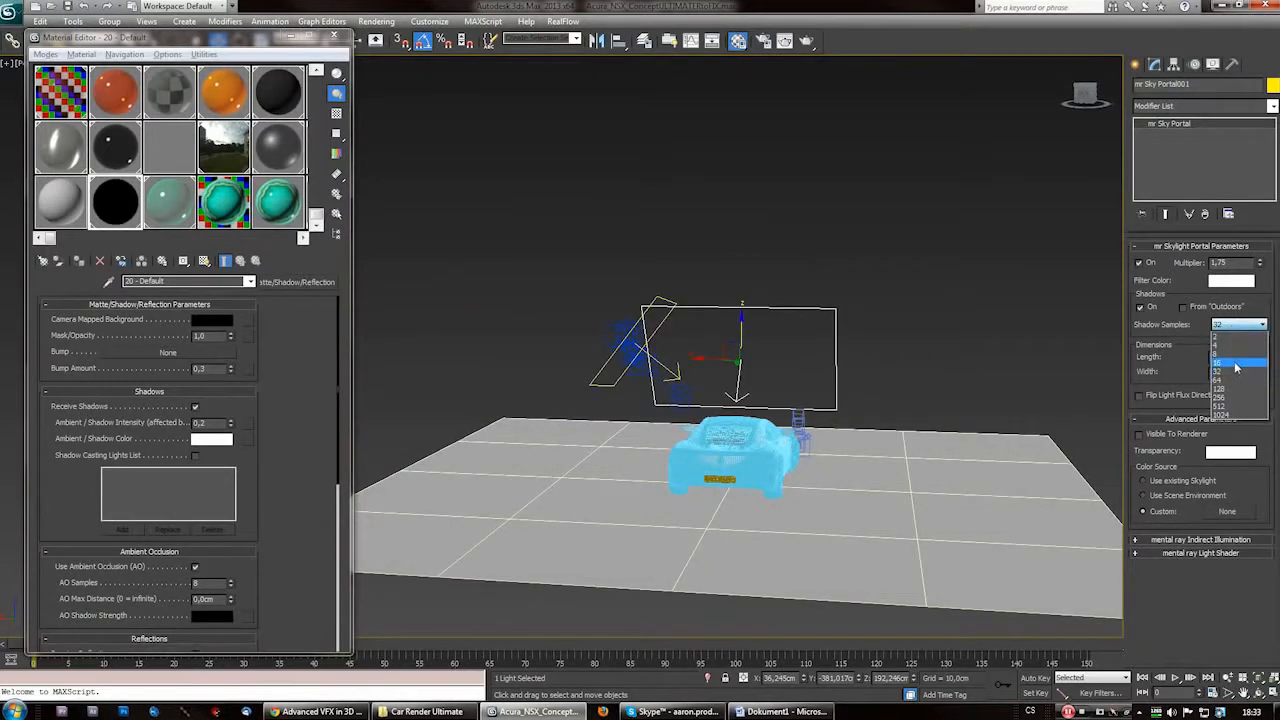
click(1232, 363)
click(1240, 325)
click(1236, 364)
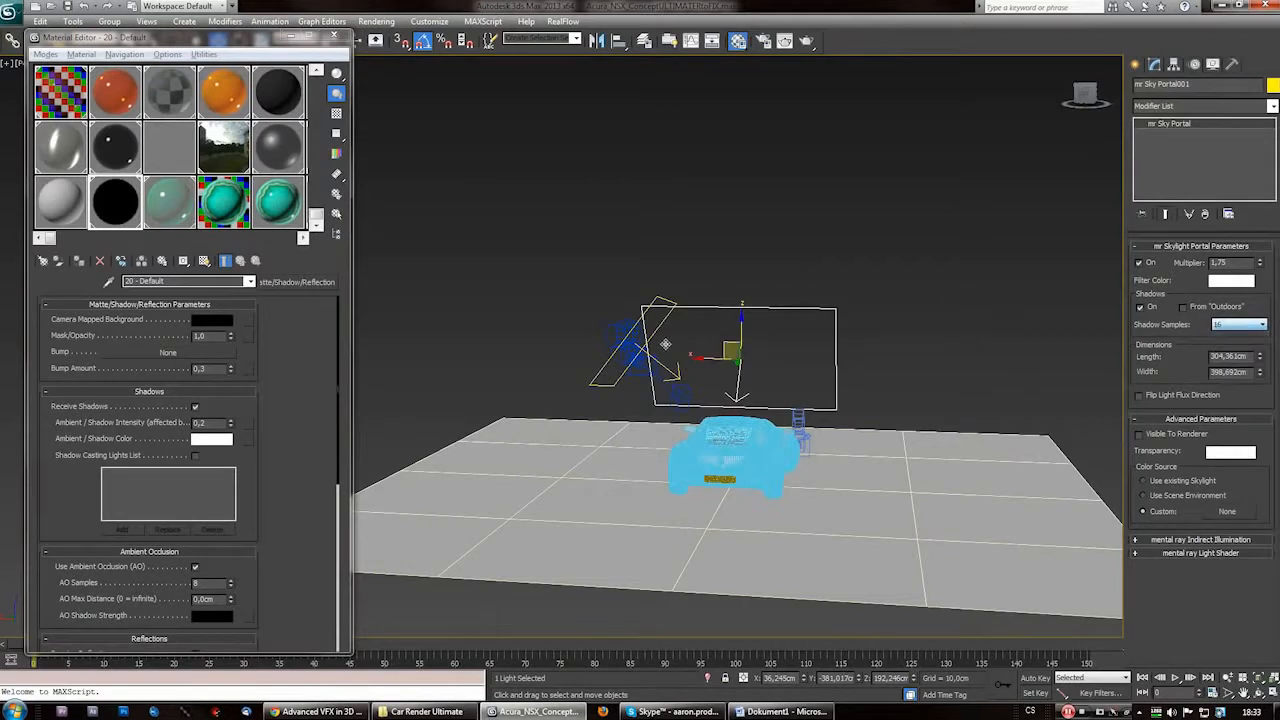
click(610, 375)
click(1238, 325)
click(1232, 364)
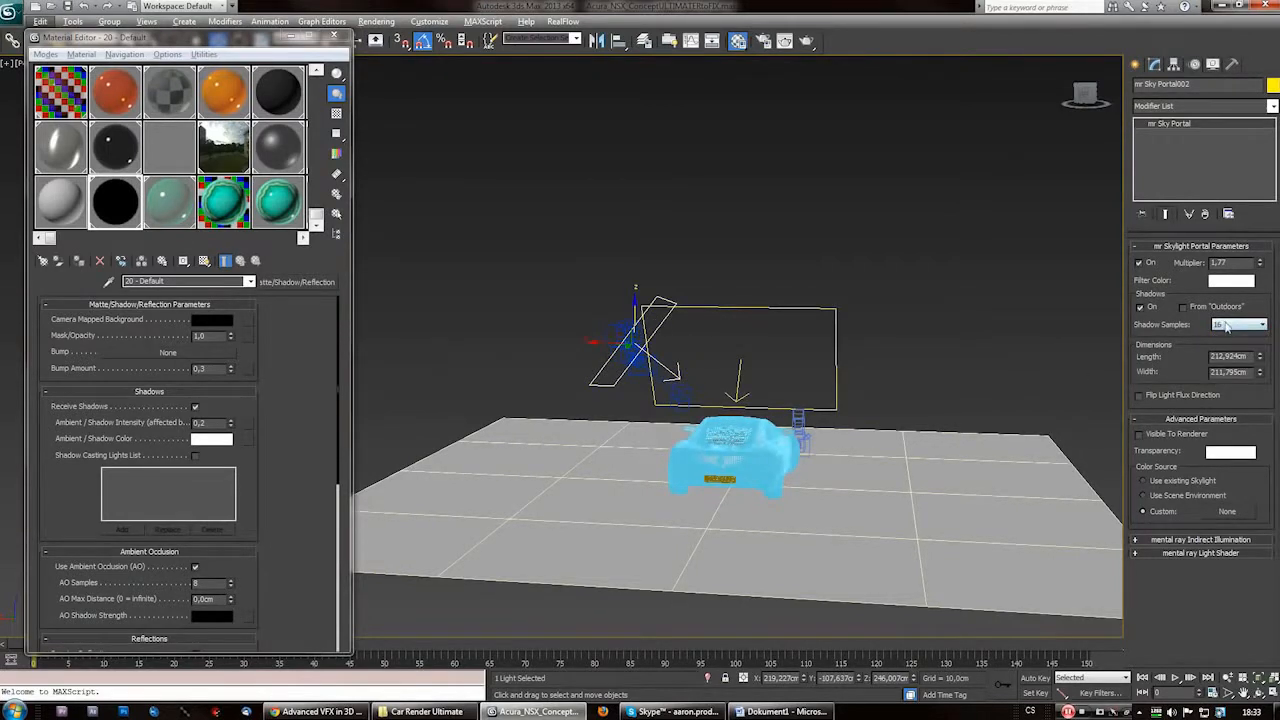
click(1226, 327)
click(1041, 399)
Examine the car model up close from the front and side, beneath the sky portals
alt+middle_drag(637, 507, 670, 533)
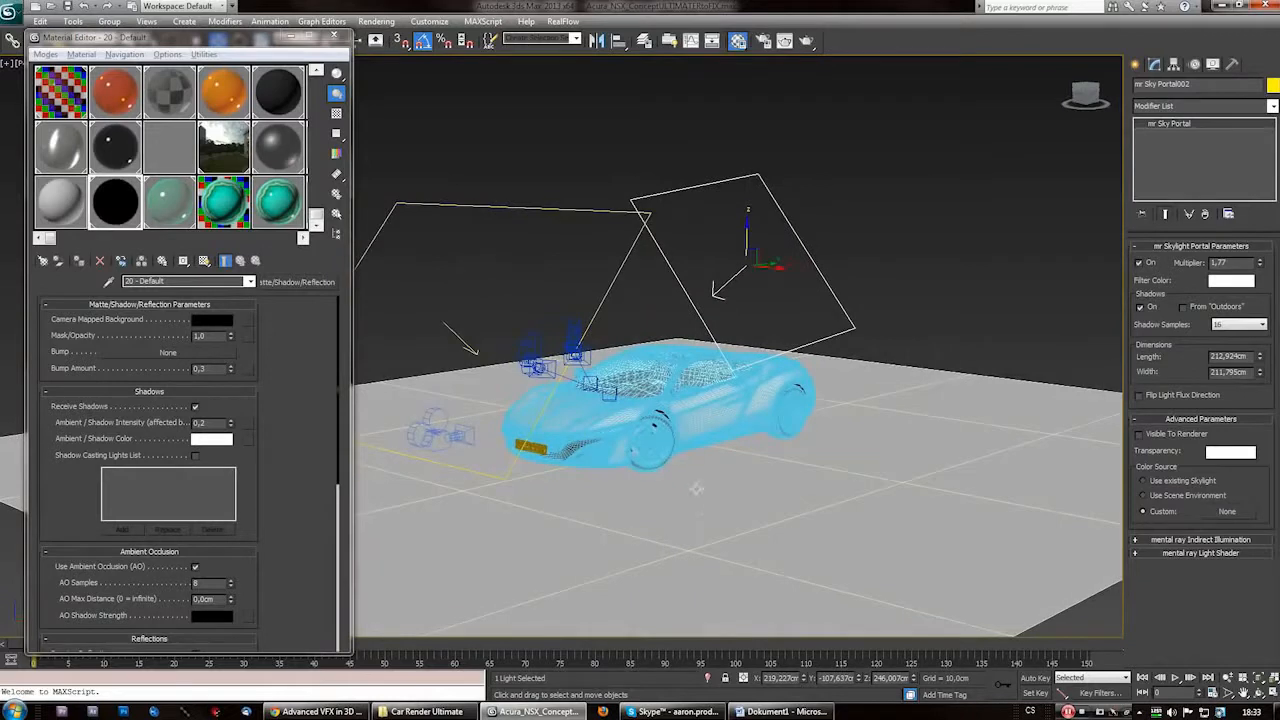
scroll(696, 488, up, 3)
mouse_move(696, 488)
alt+middle_down()
mouse_move(780, 501)
mouse_move(814, 471)
mouse_move(704, 488)
mouse_move(714, 471)
alt+middle_up()
key(shift+z)
middle_drag(781, 501, 824, 452)
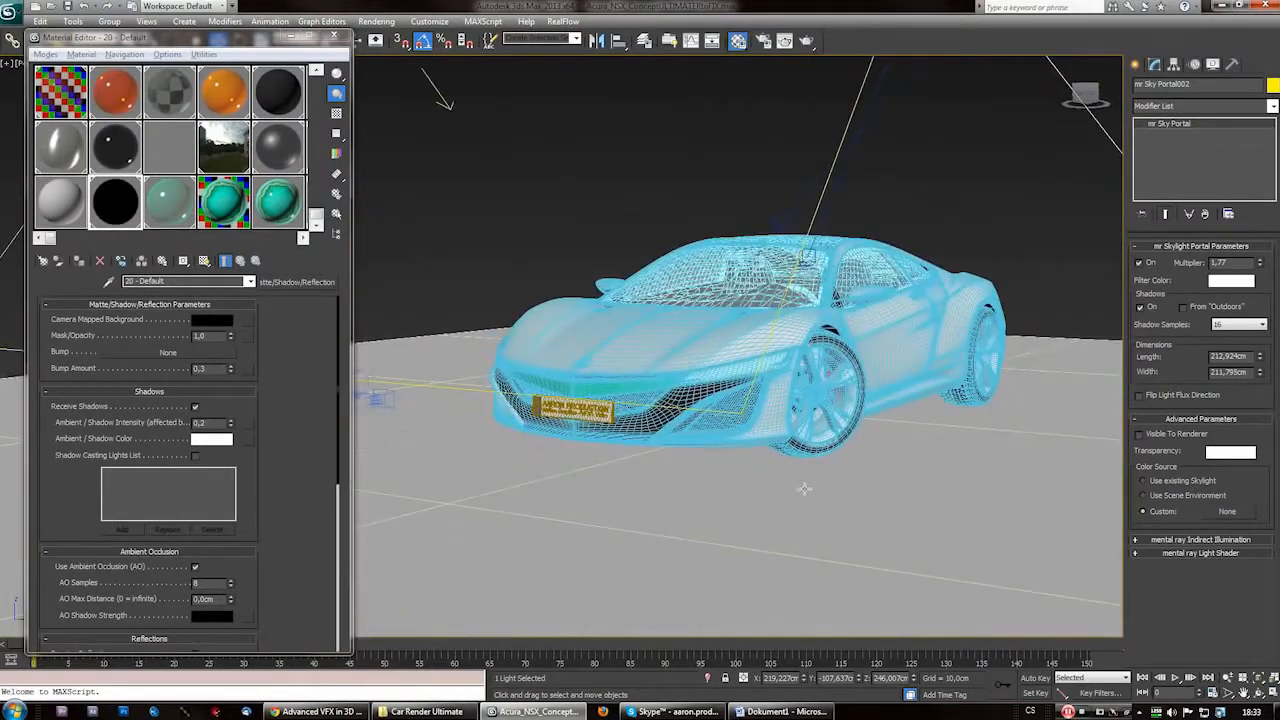
scroll(804, 489, down, 3)
scroll(729, 482, up, 1)
scroll(729, 482, down, 1)
scroll(729, 482, up, 1)
middle_drag(729, 482, 660, 529)
scroll(728, 517, up, 3)
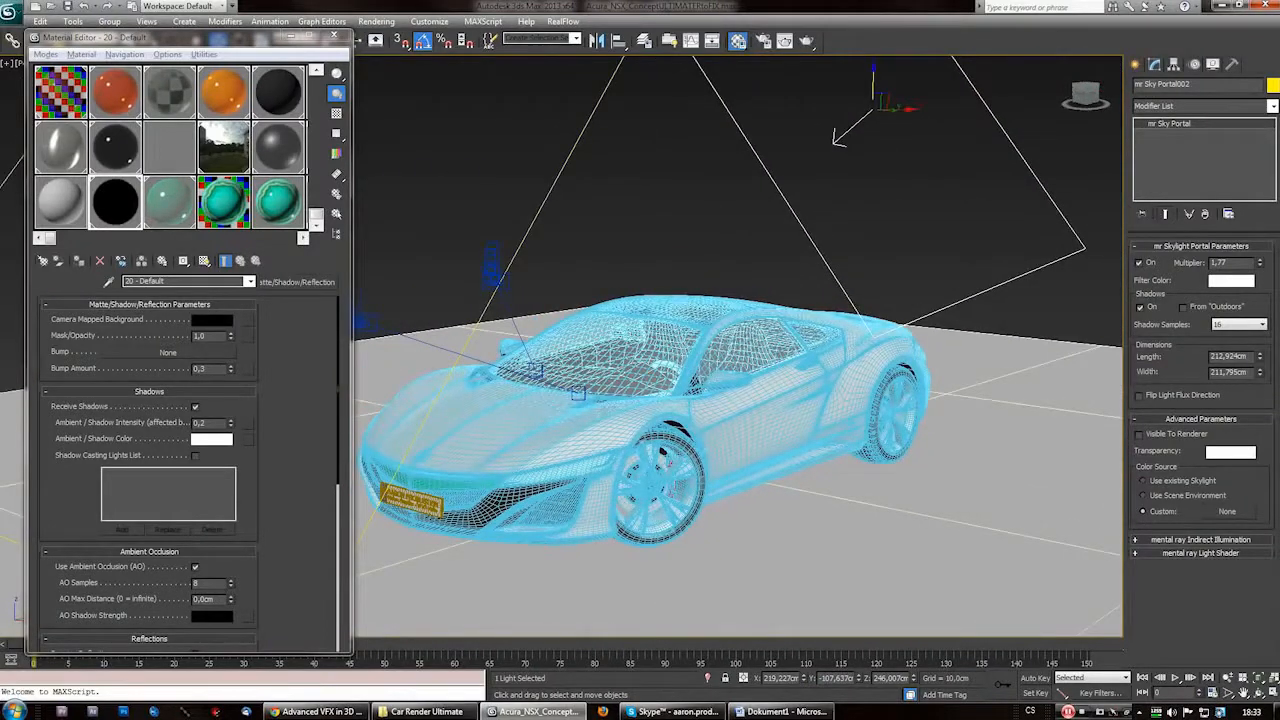
Select the car group and move the Material Editor window down, clear of the main toolbar
click(662, 453)
drag(142, 38, 142, 62)
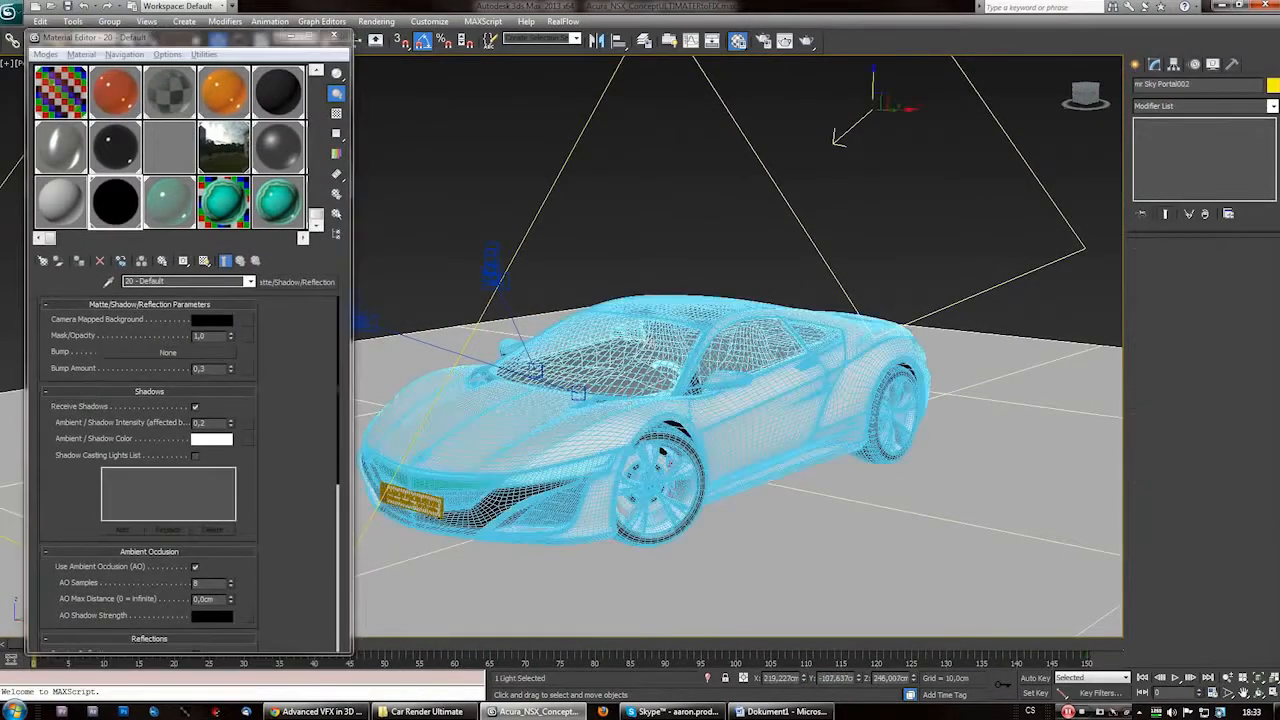
click(662, 453)
drag(142, 38, 142, 62)
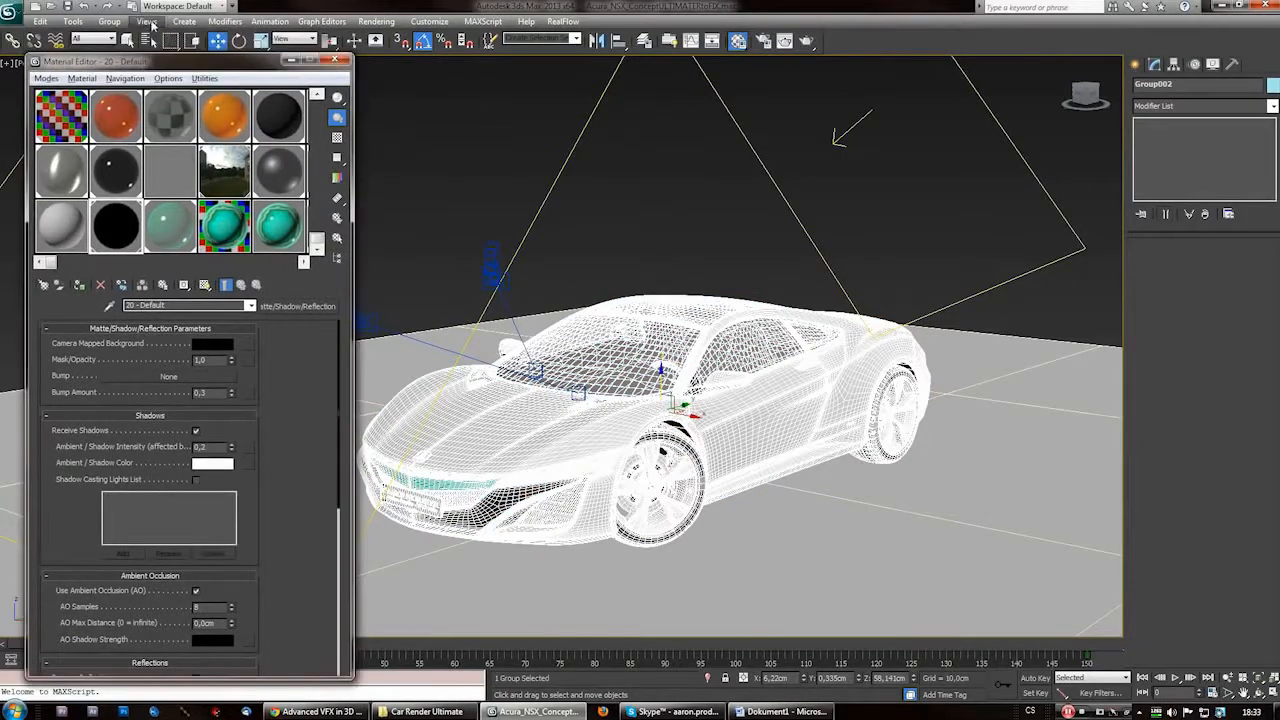
Ungroup the car group into its separate parts and clear the selection
click(109, 21)
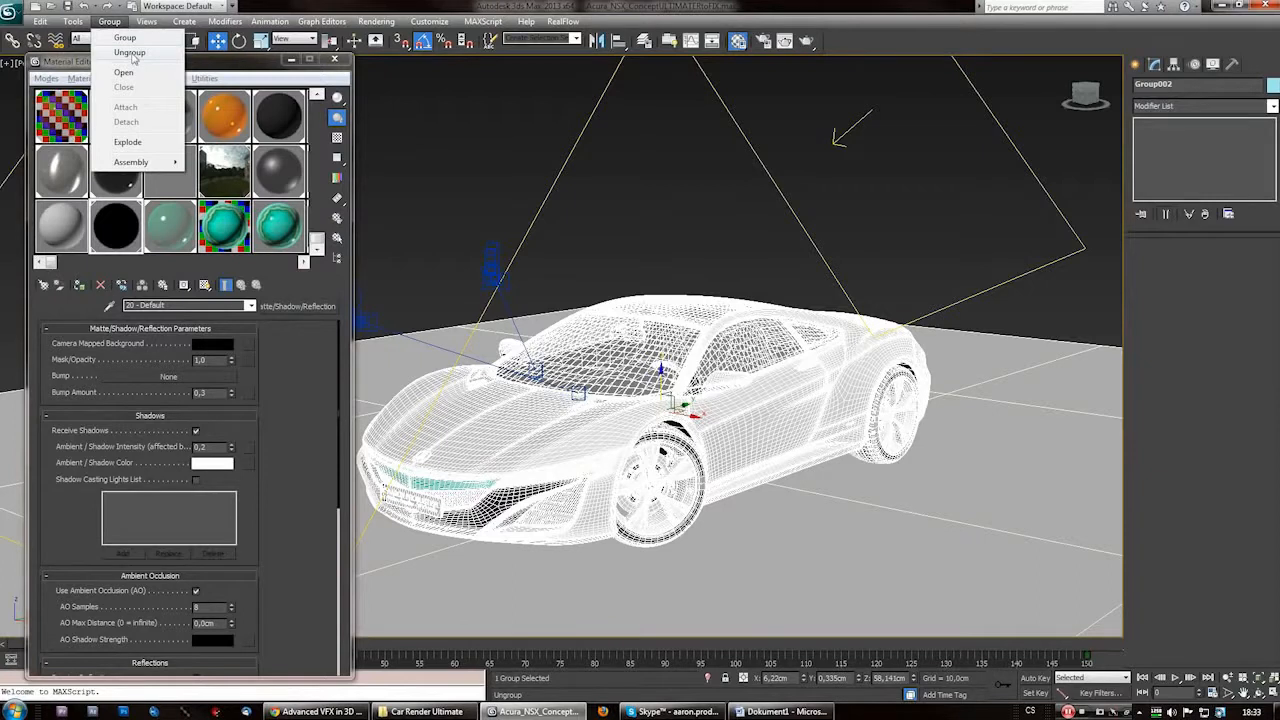
click(133, 56)
click(676, 207)
Examine the ungrouped car mesh from the front and side, including a close view of the wheel and door
alt+middle_drag(560, 440, 652, 477)
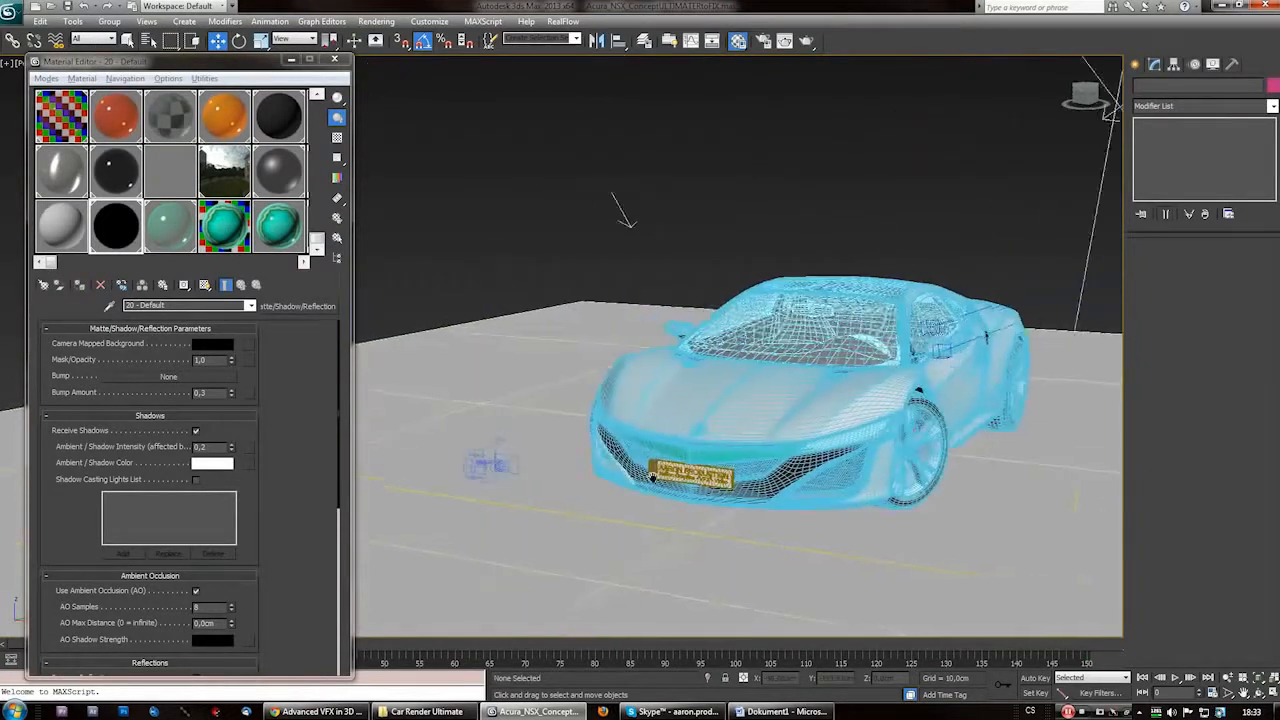
scroll(652, 477, down, 3)
scroll(683, 425, up, 3)
scroll(683, 425, down, 3)
alt+middle_drag(683, 425, 826, 382)
scroll(826, 382, up, 3)
scroll(717, 407, down, 3)
scroll(717, 407, up, 3)
middle_drag(717, 407, 680, 448)
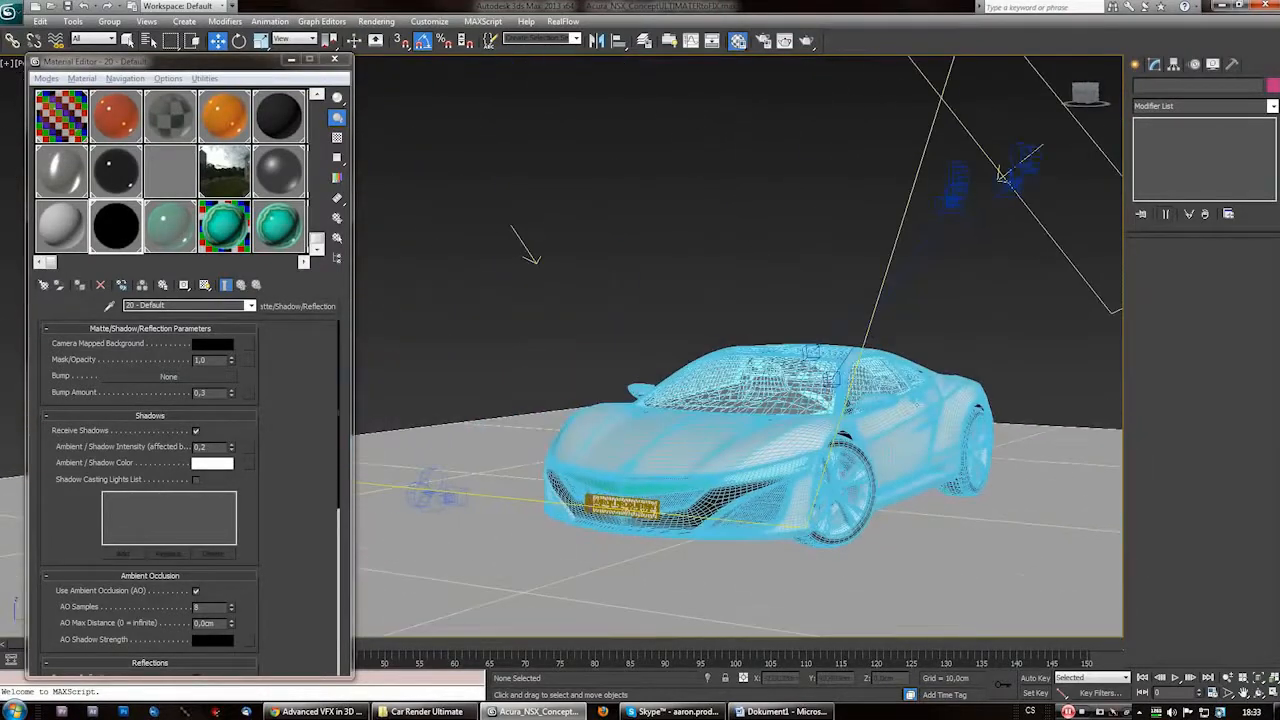
click(680, 448)
click(1000, 305)
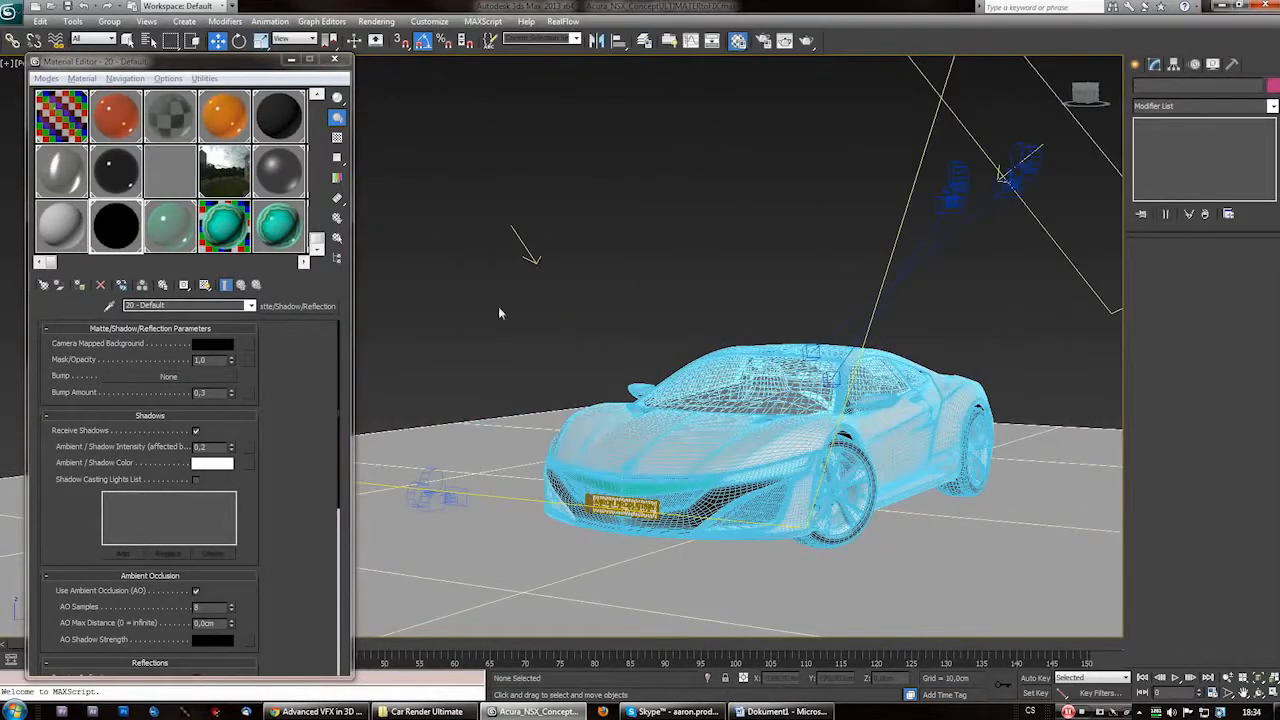
scroll(707, 382, down, 3)
scroll(798, 410, up, 6)
middle_drag(798, 410, 676, 353)
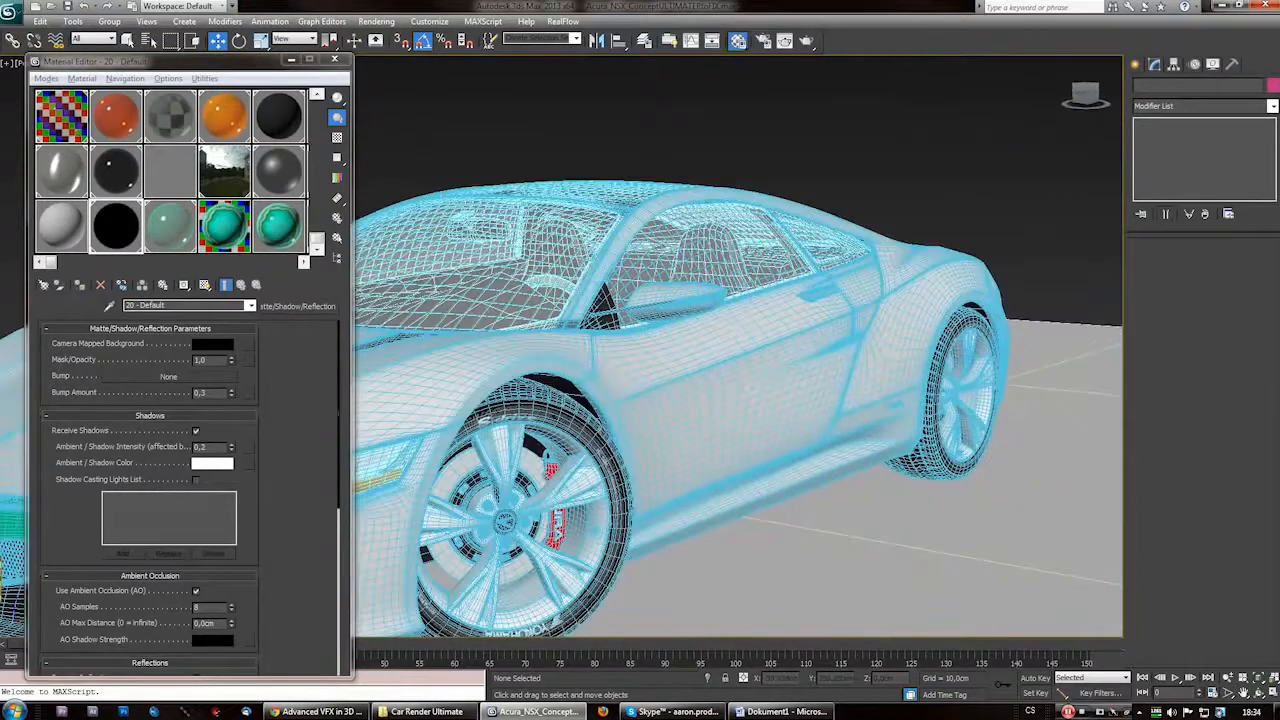
scroll(697, 381, down, 4)
Select the car's main body mesh, body01, and bring the whole car into view
click(697, 381)
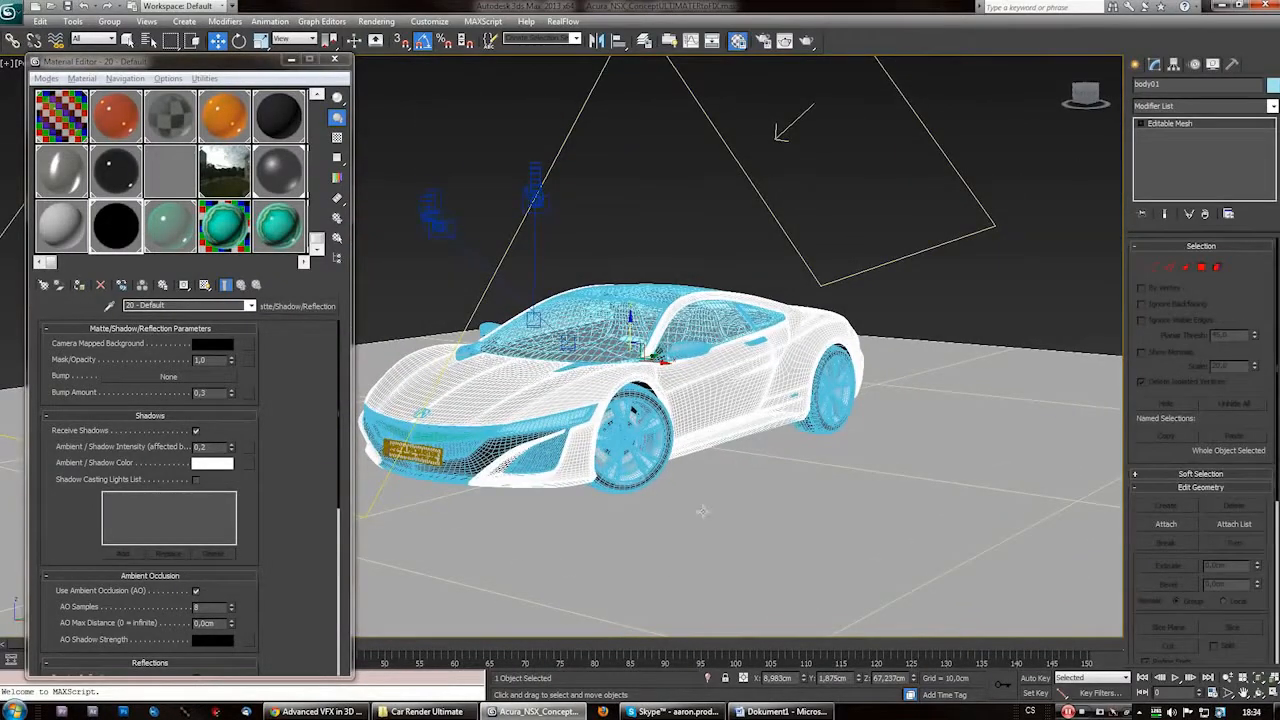
middle_drag(703, 511, 722, 535)
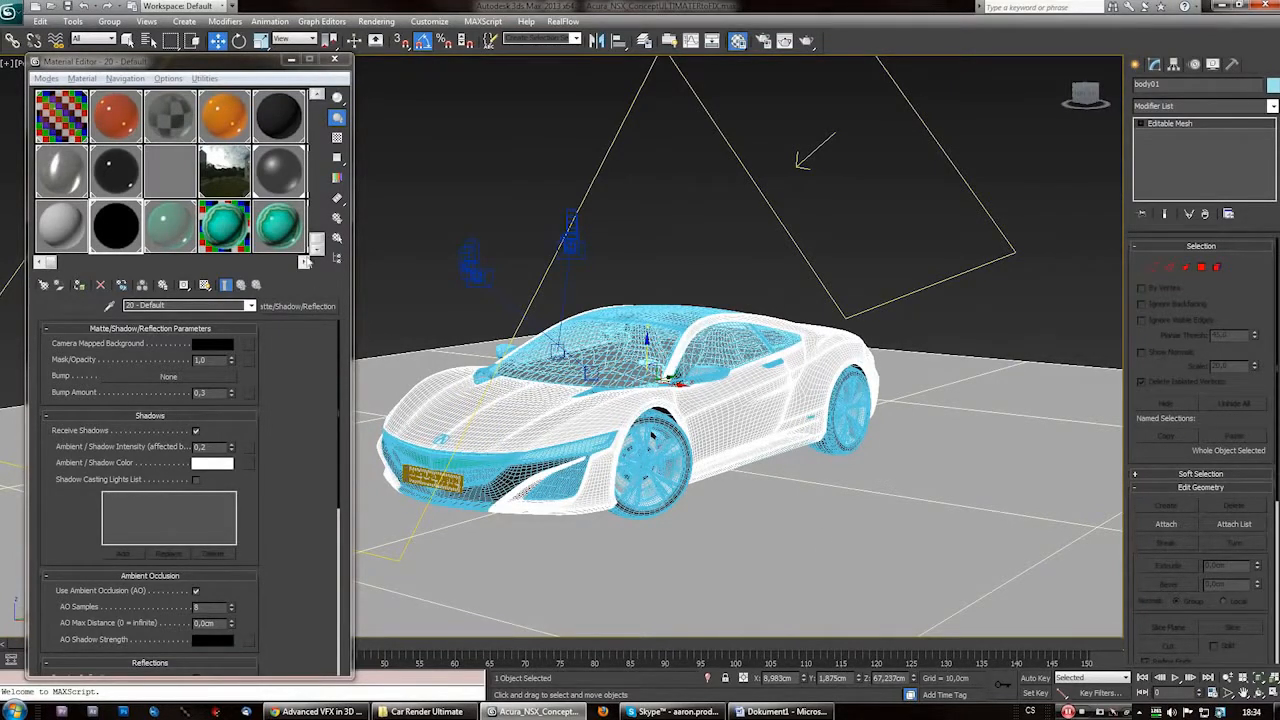
middle_drag(719, 391, 701, 370)
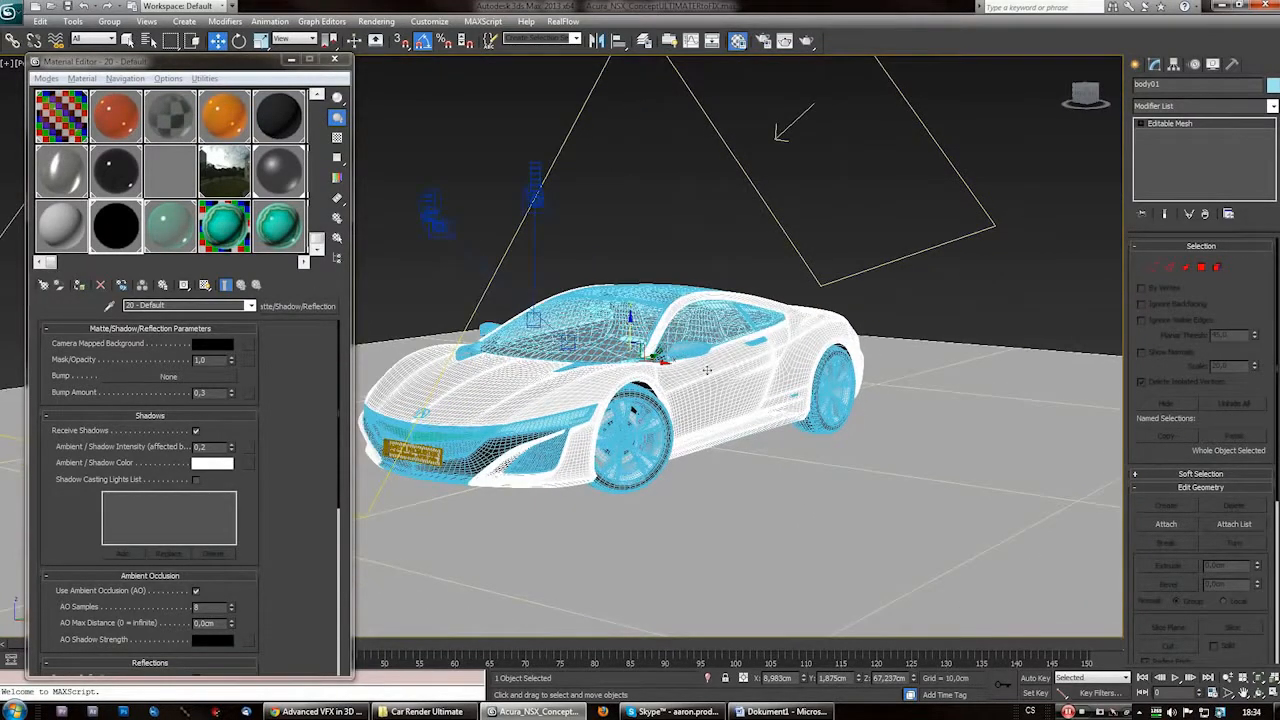
middle_drag(703, 511, 723, 531)
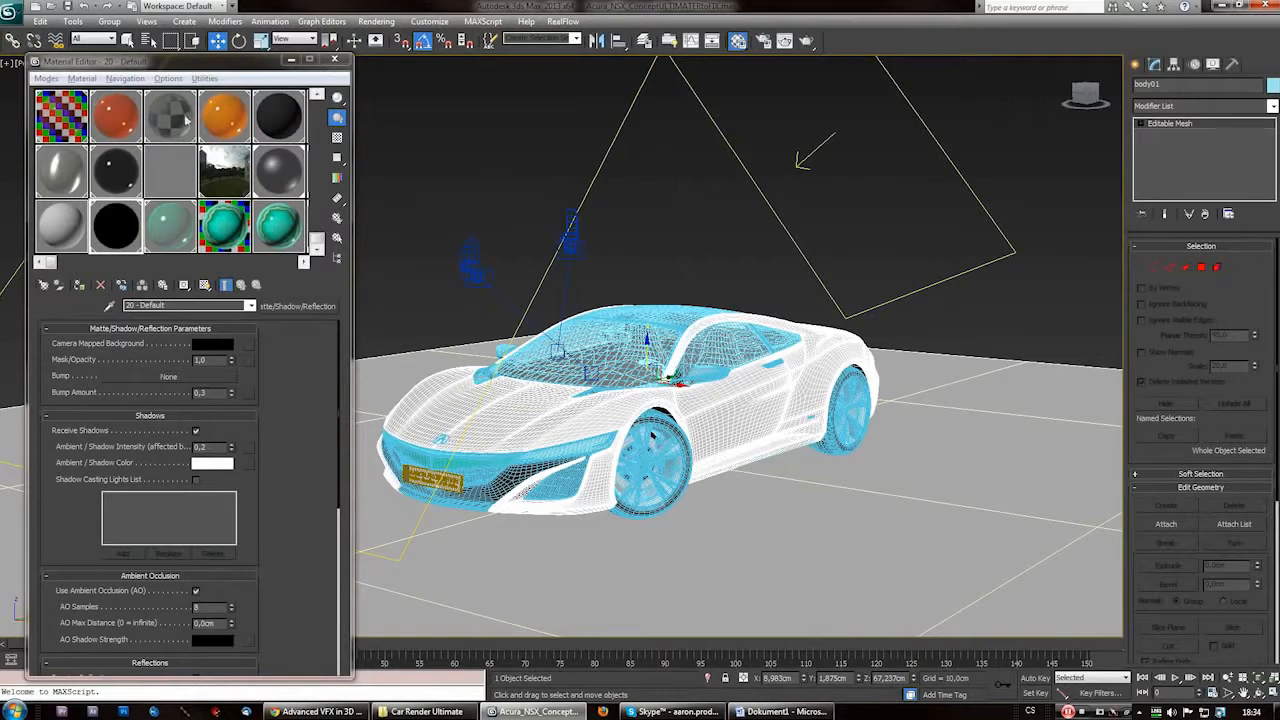
Look up the name of the material assigned to the body mesh in its object properties
right_click(566, 414)
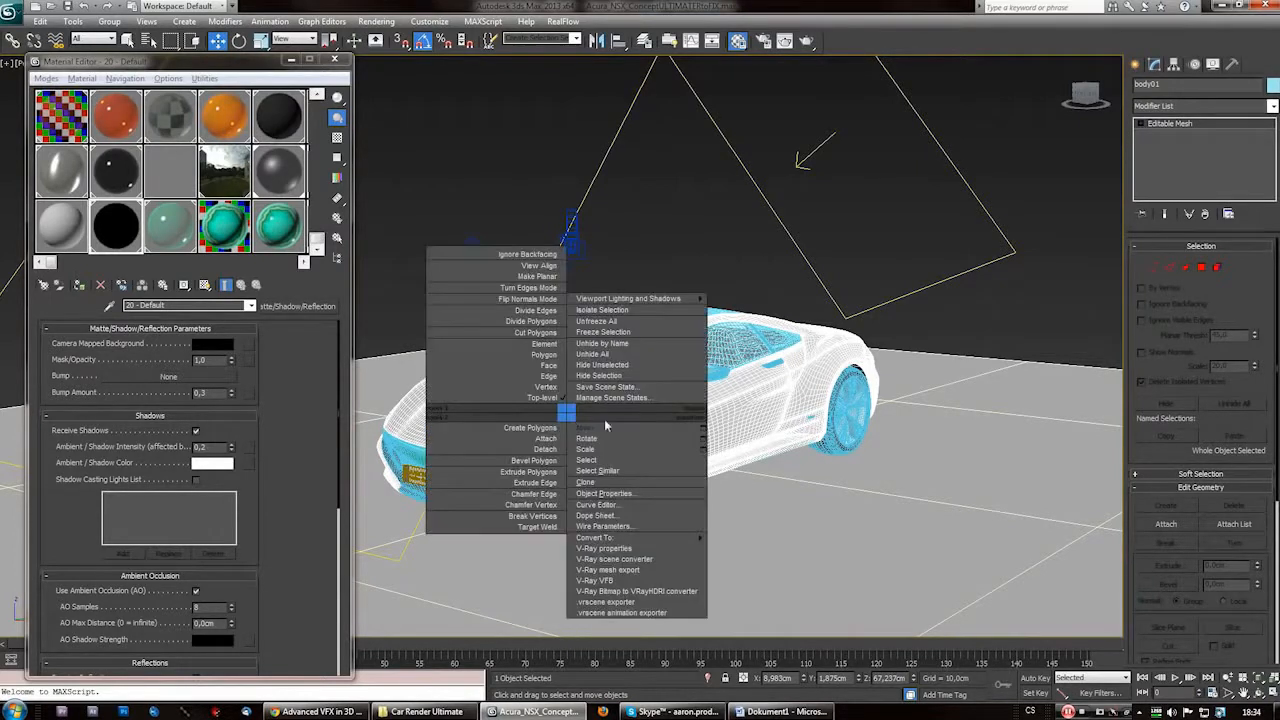
click(989, 320)
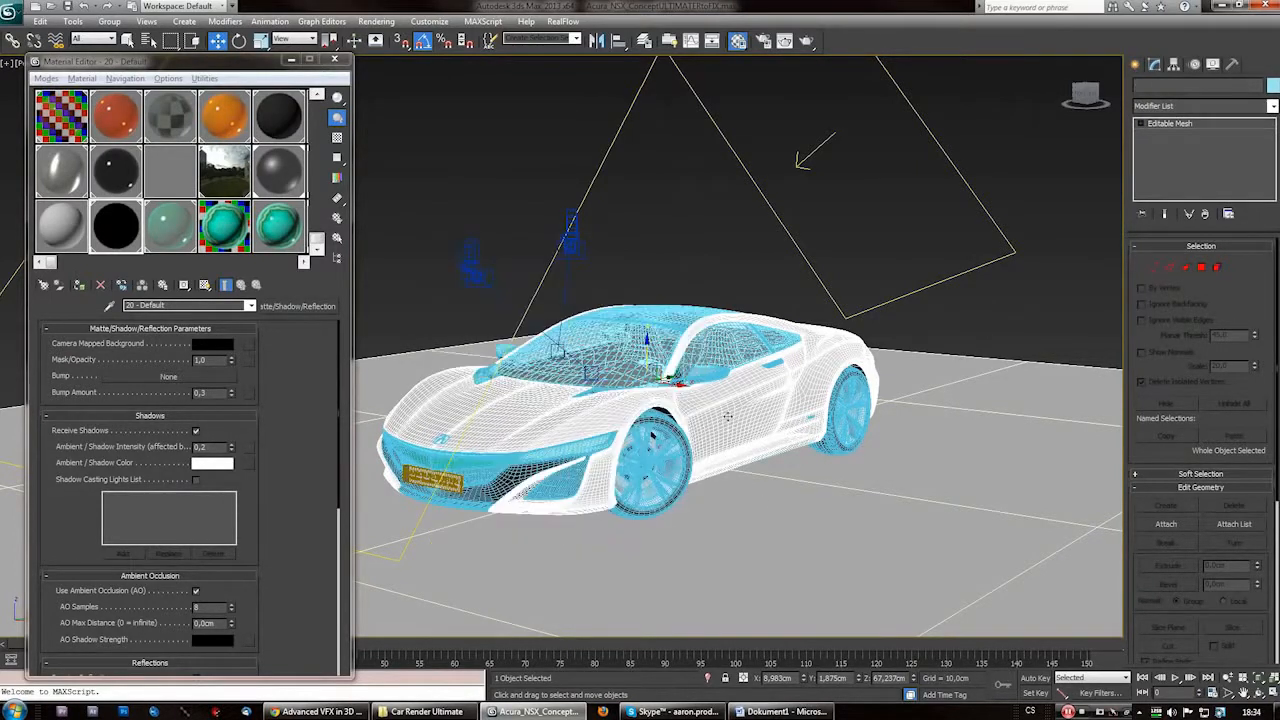
right_click(724, 414)
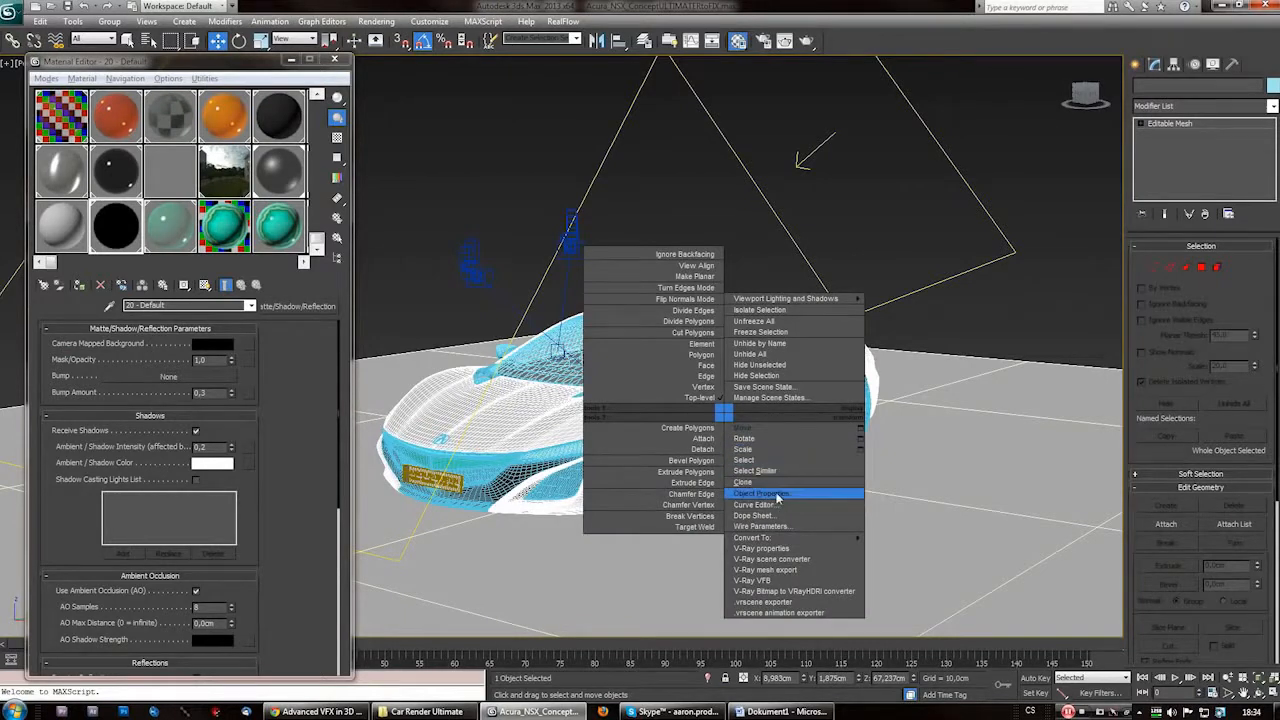
click(762, 493)
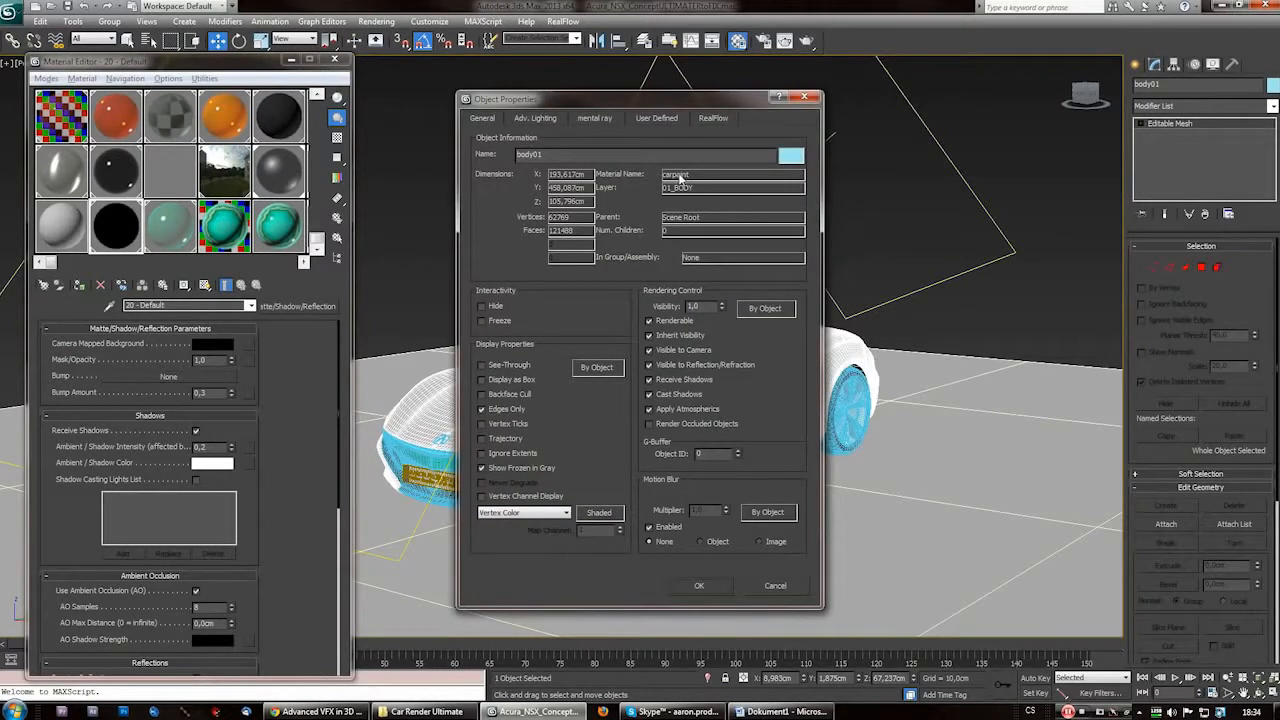
key(Escape)
right_click(724, 413)
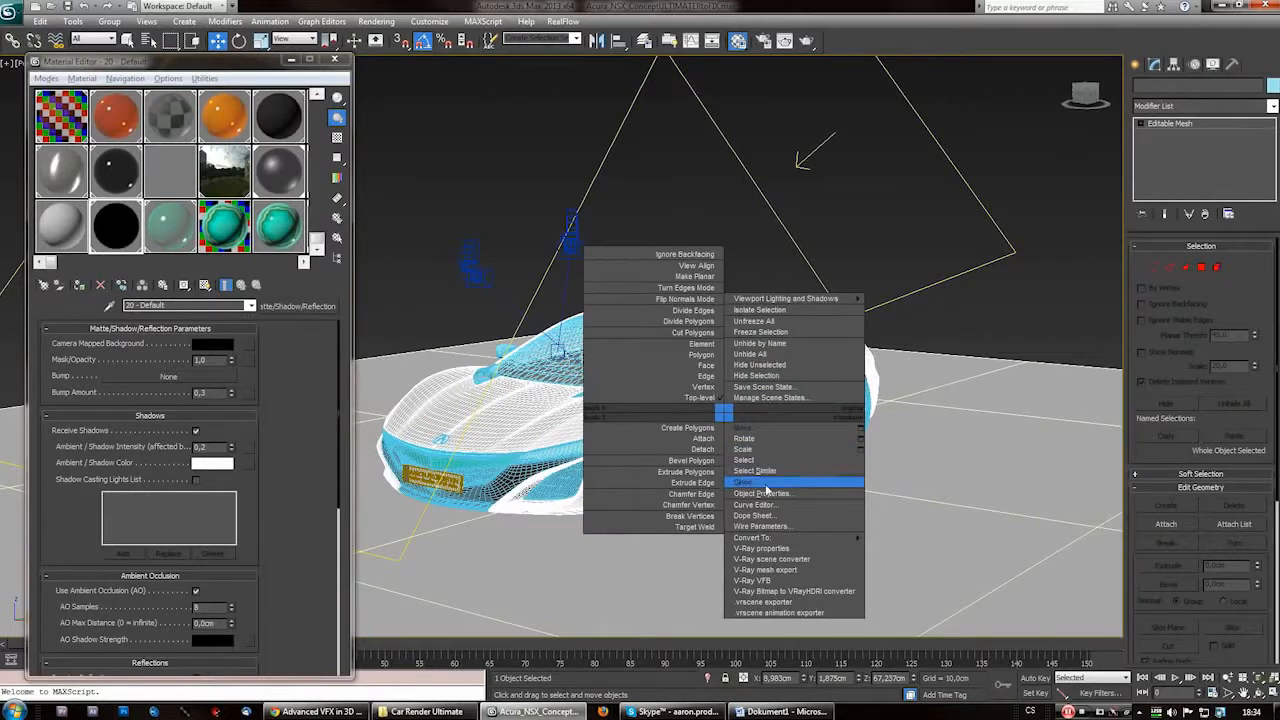
click(788, 493)
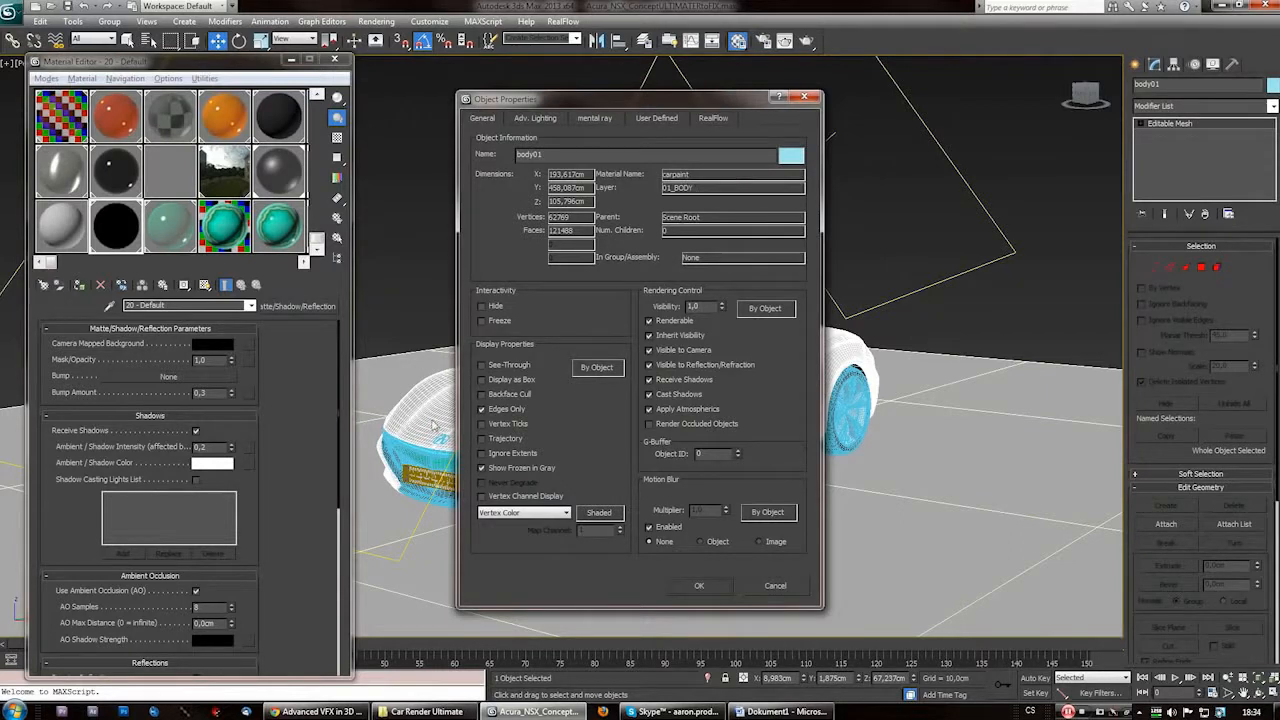
click(700, 586)
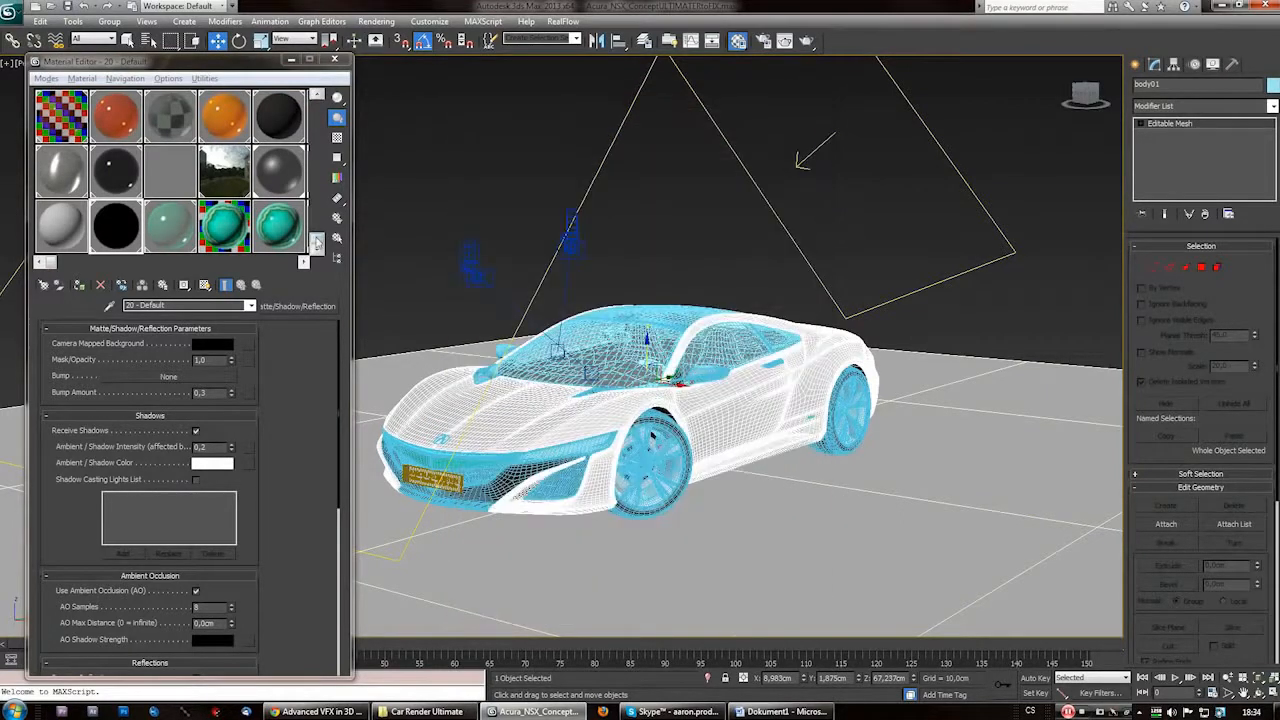
Replace the carpaint material with a fresh mental ray Car Paint and move the Material Editor up into the corner
click(282, 175)
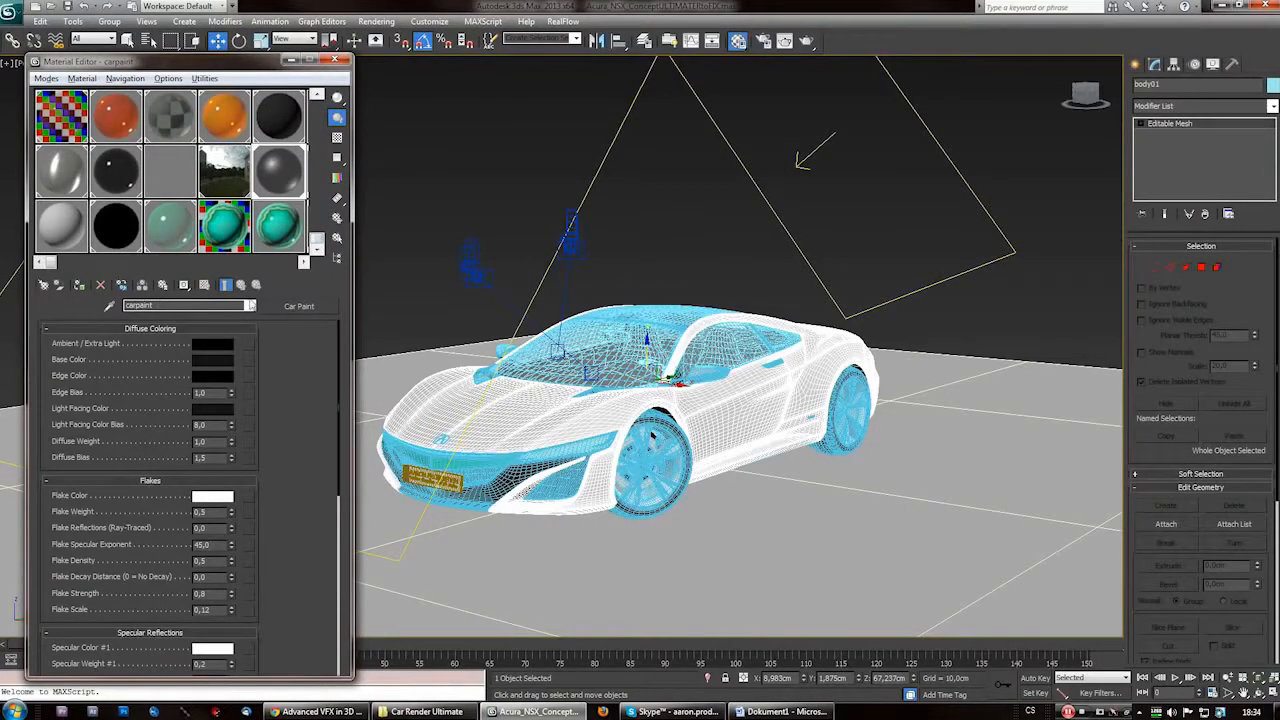
click(300, 307)
text(car pai)
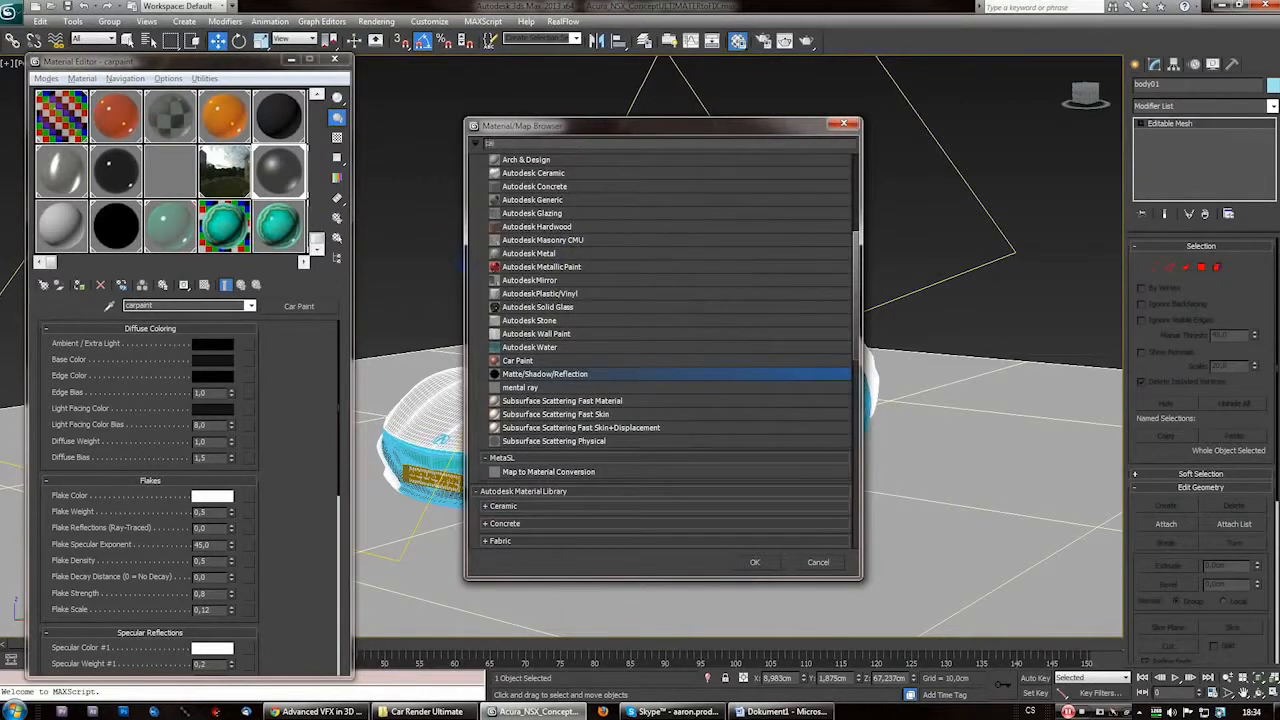
text(nt)
double_click(501, 158)
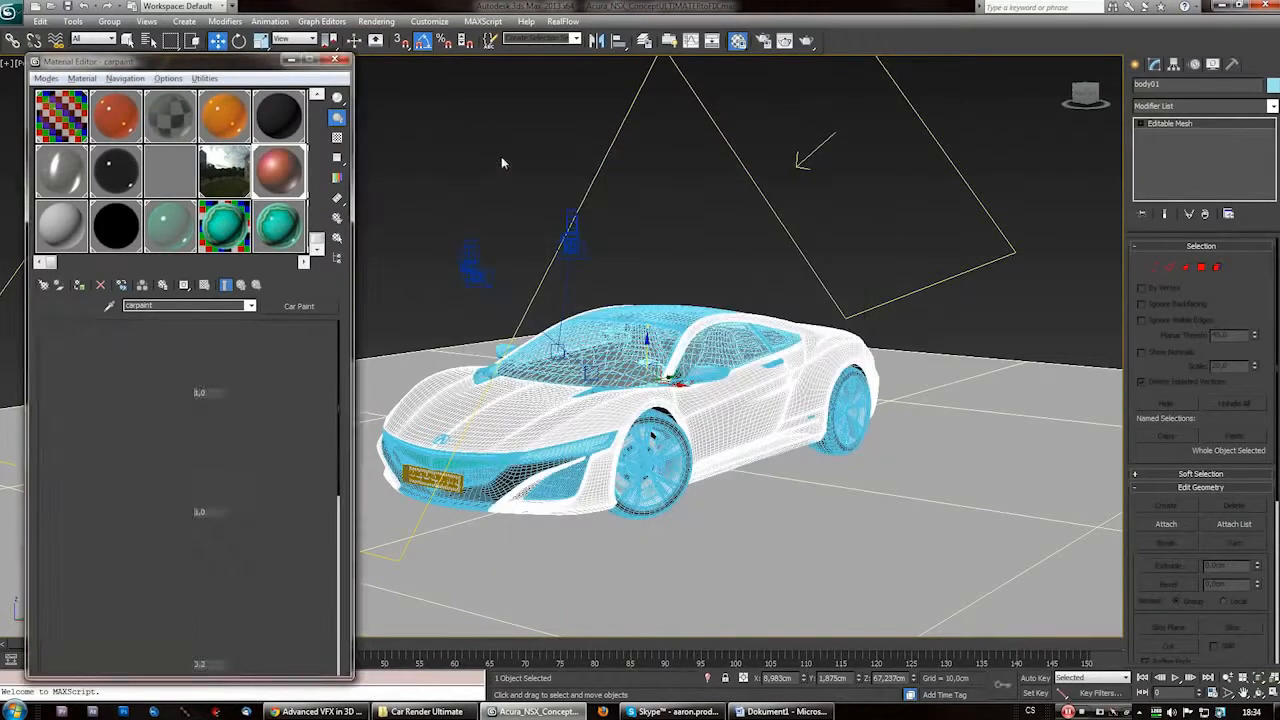
drag(204, 62, 200, 61)
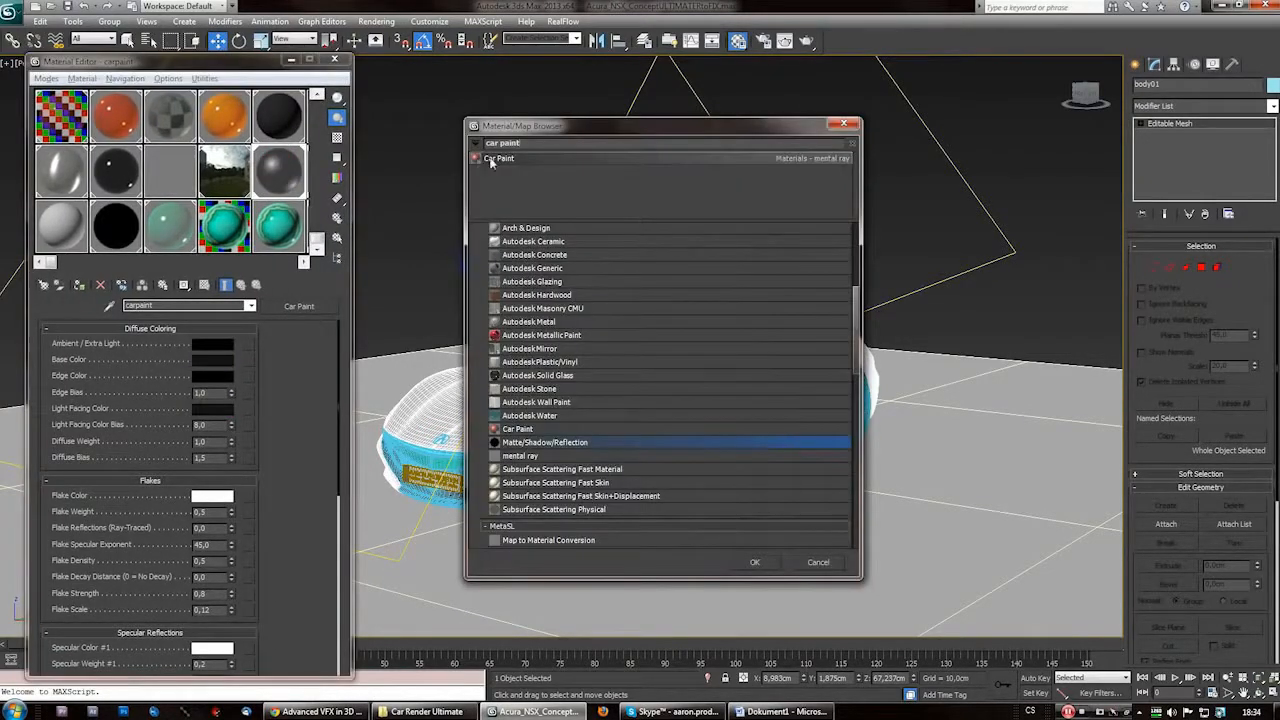
double_click(501, 158)
drag(205, 61, 186, 44)
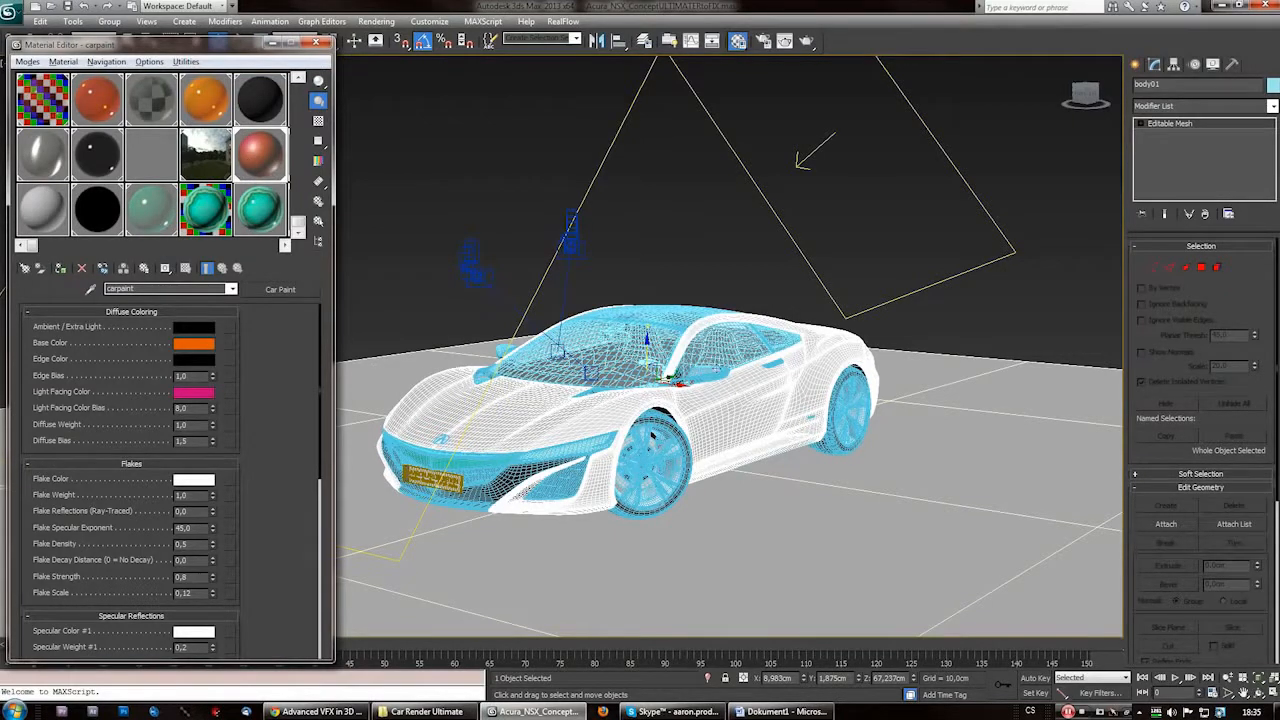
Set the carpaint material's Base Color to black
click(195, 345)
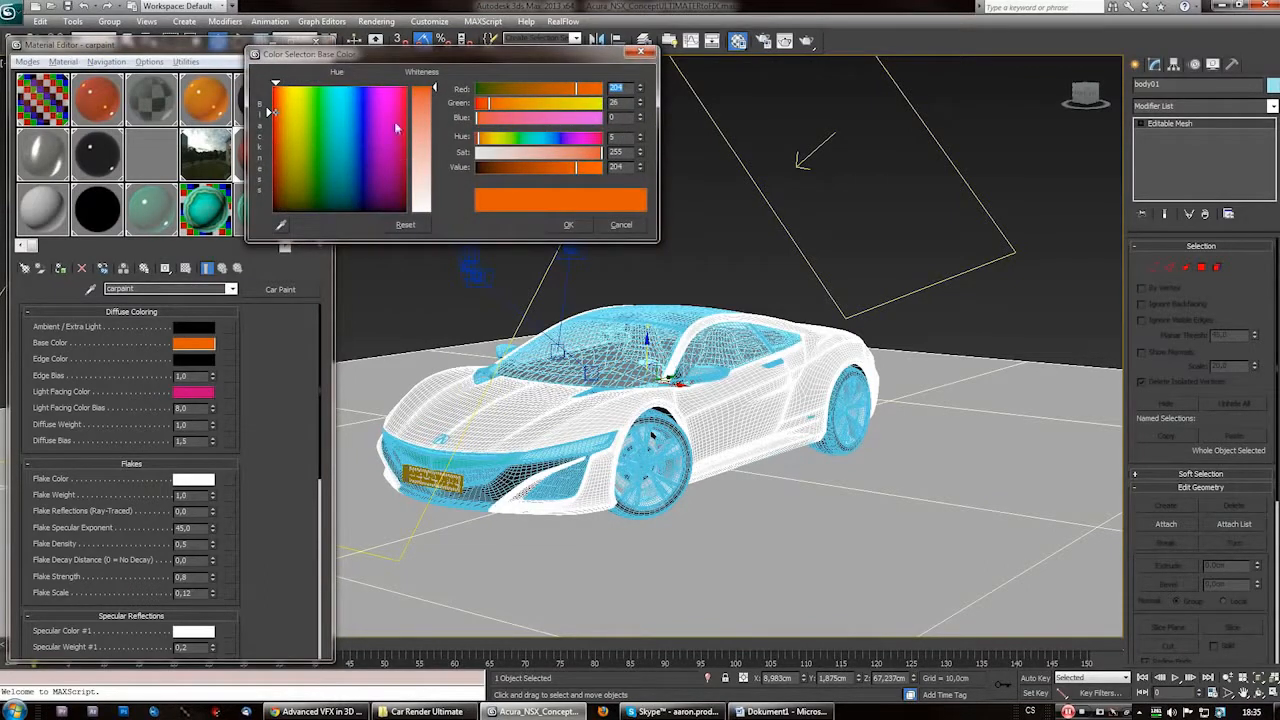
drag(396, 128, 314, 212)
click(405, 224)
drag(400, 110, 314, 212)
click(567, 225)
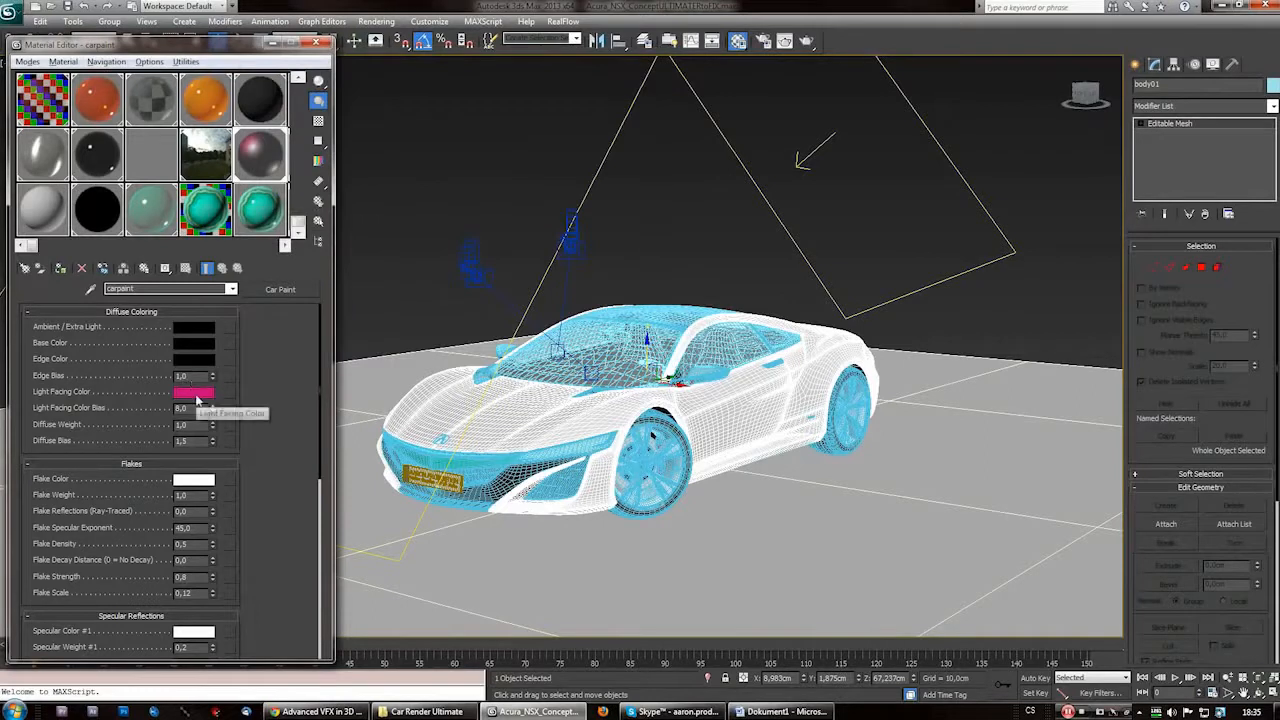
Set the carpaint material's Light Facing Color to white
click(193, 391)
click(196, 393)
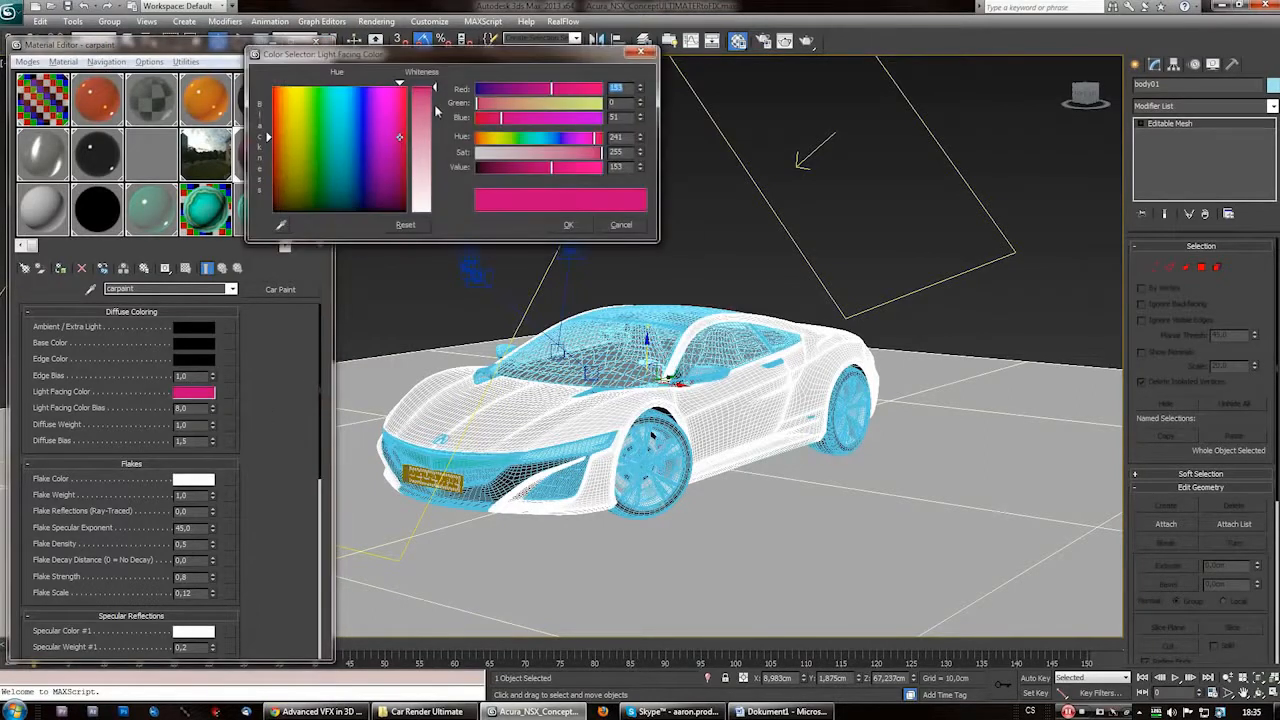
drag(433, 104, 434, 212)
click(570, 222)
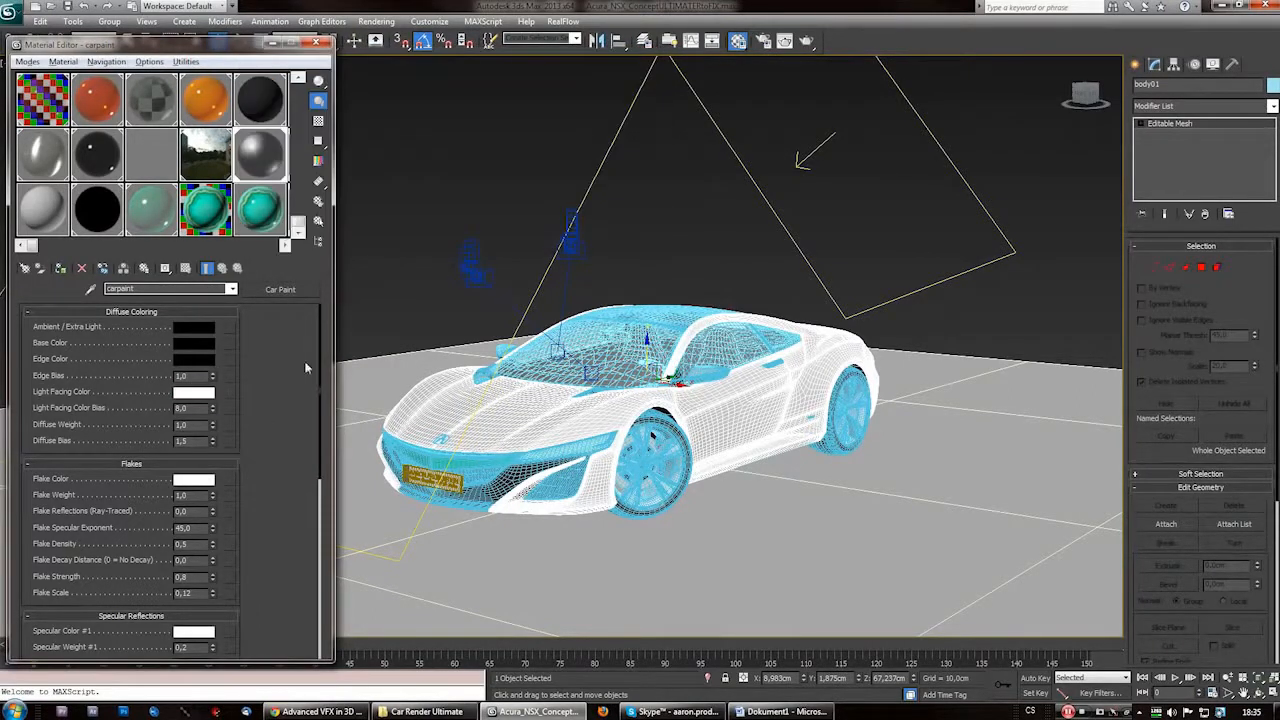
Set the carpaint material's Flake Weight to 0,5
mouse_move(321, 353)
mouse_down()
mouse_move(326, 503)
mouse_move(338, 360)
mouse_up()
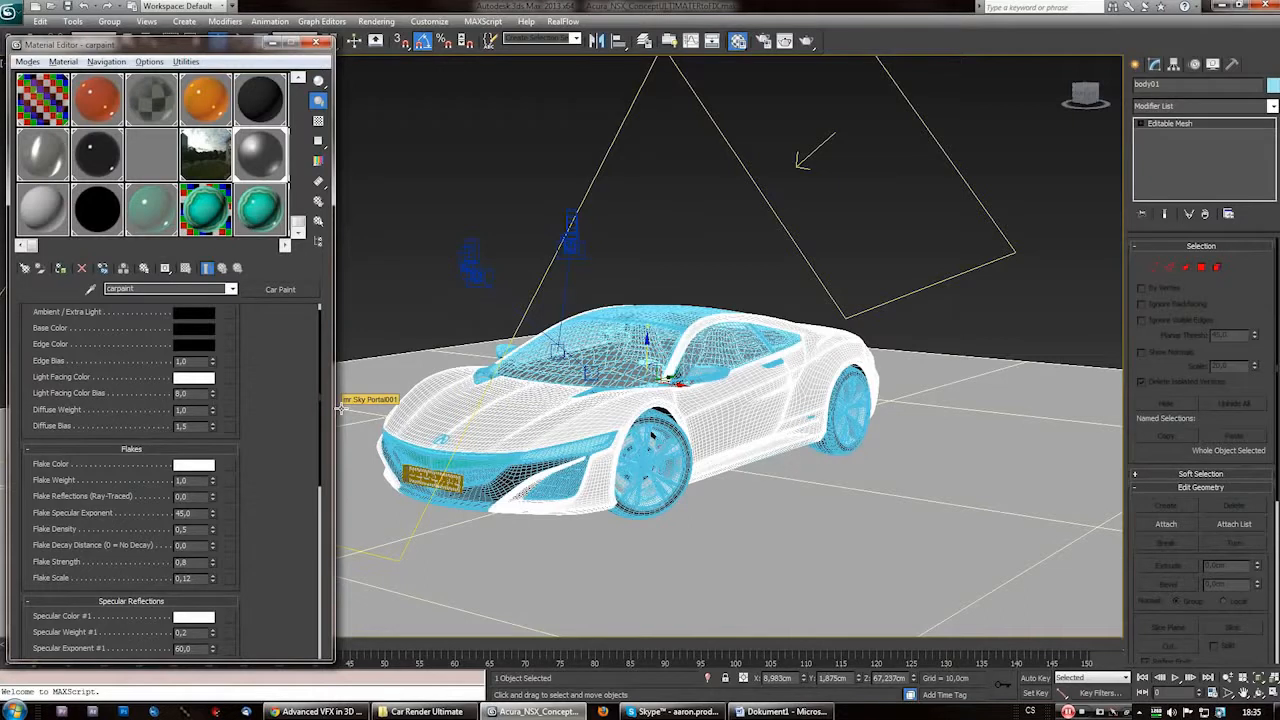
scroll(315, 363, up, 1)
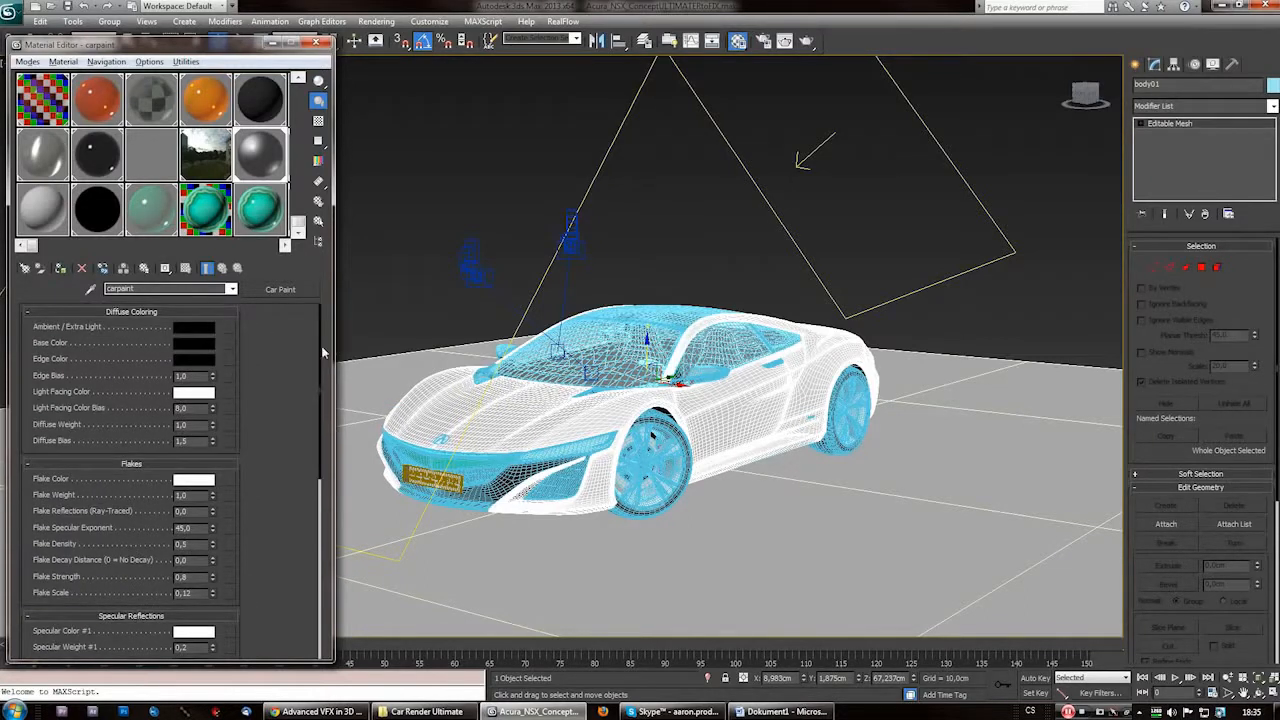
scroll(321, 356, down, 5)
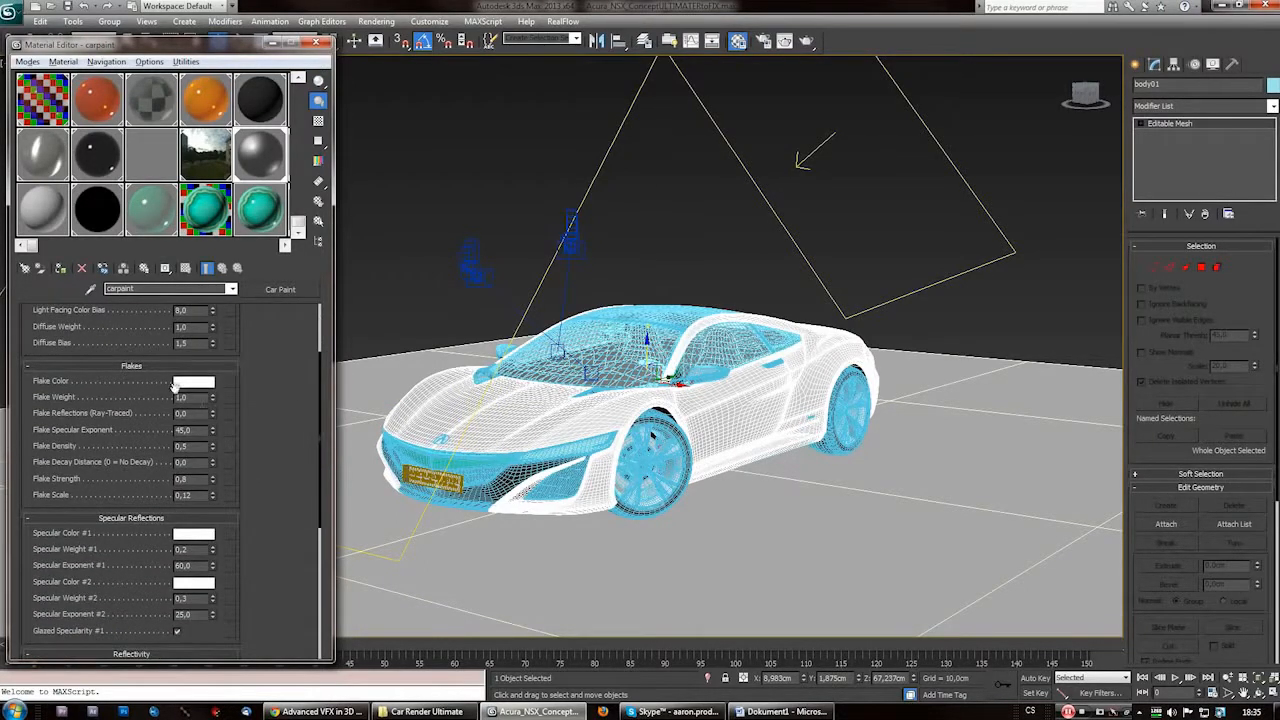
double_click(201, 397)
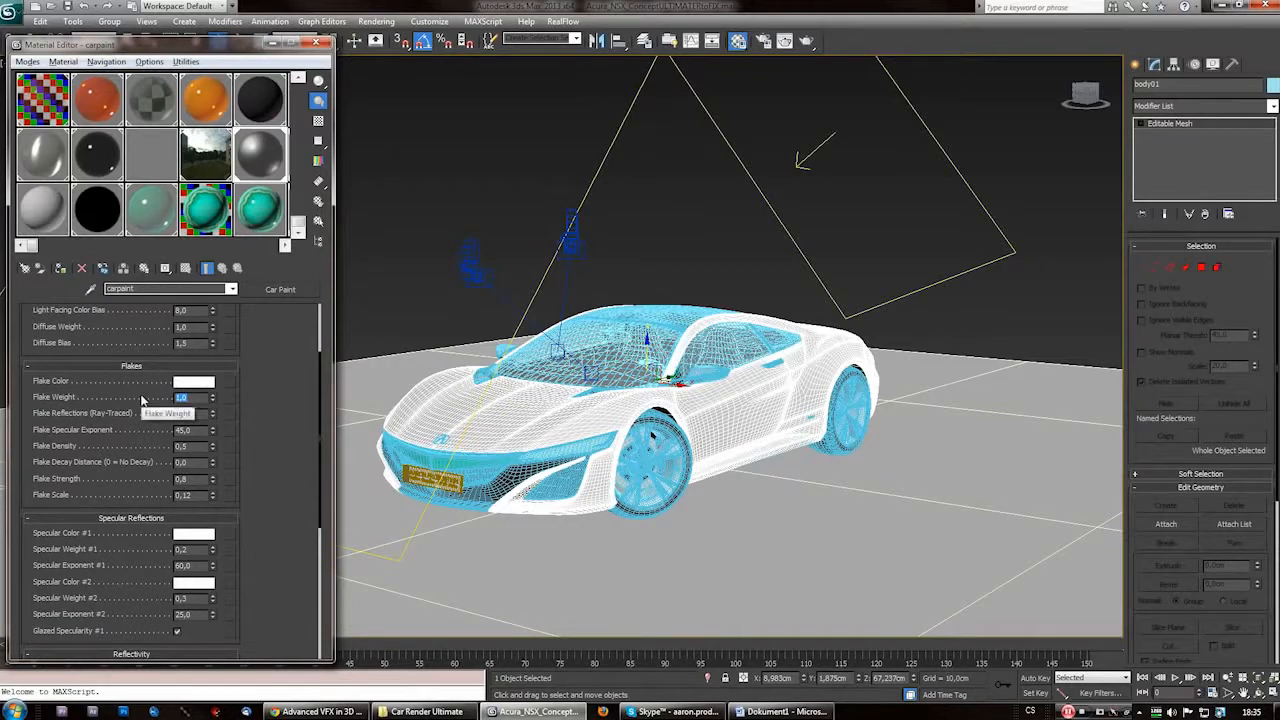
text(0,5)
click(213, 395)
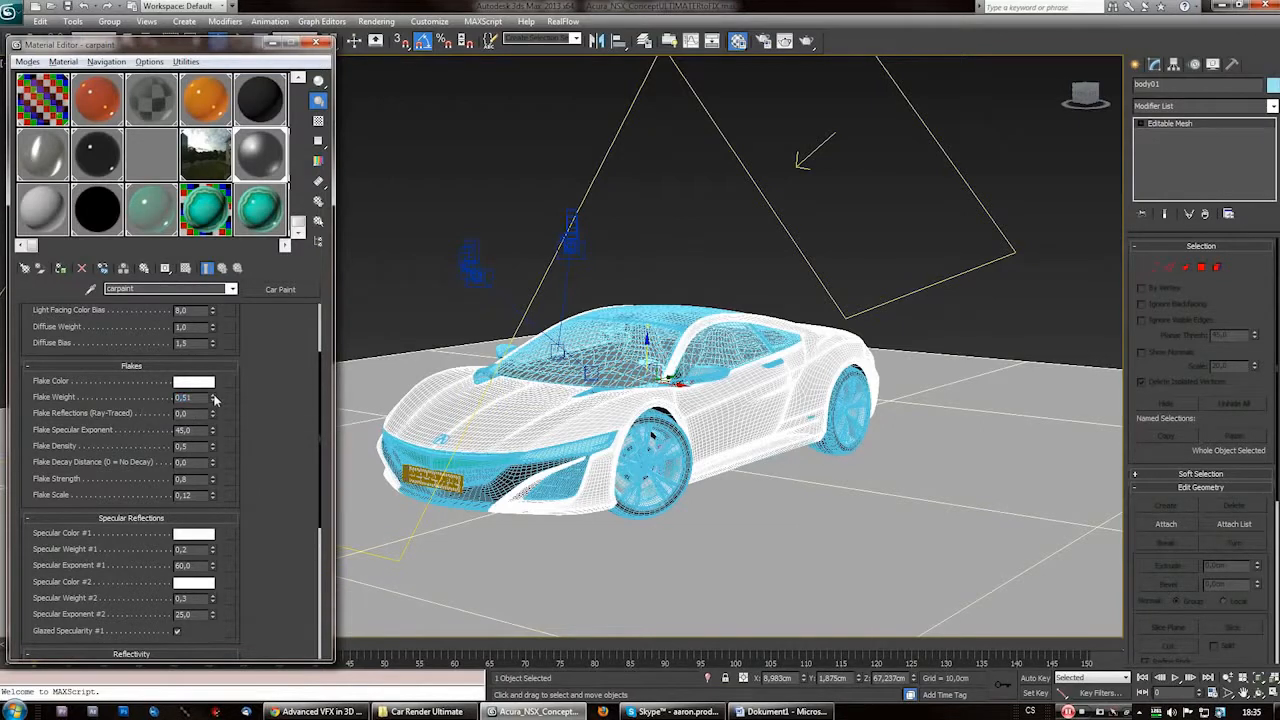
drag(213, 337, 86, 406)
text(0,)
drag(320, 364, 320, 317)
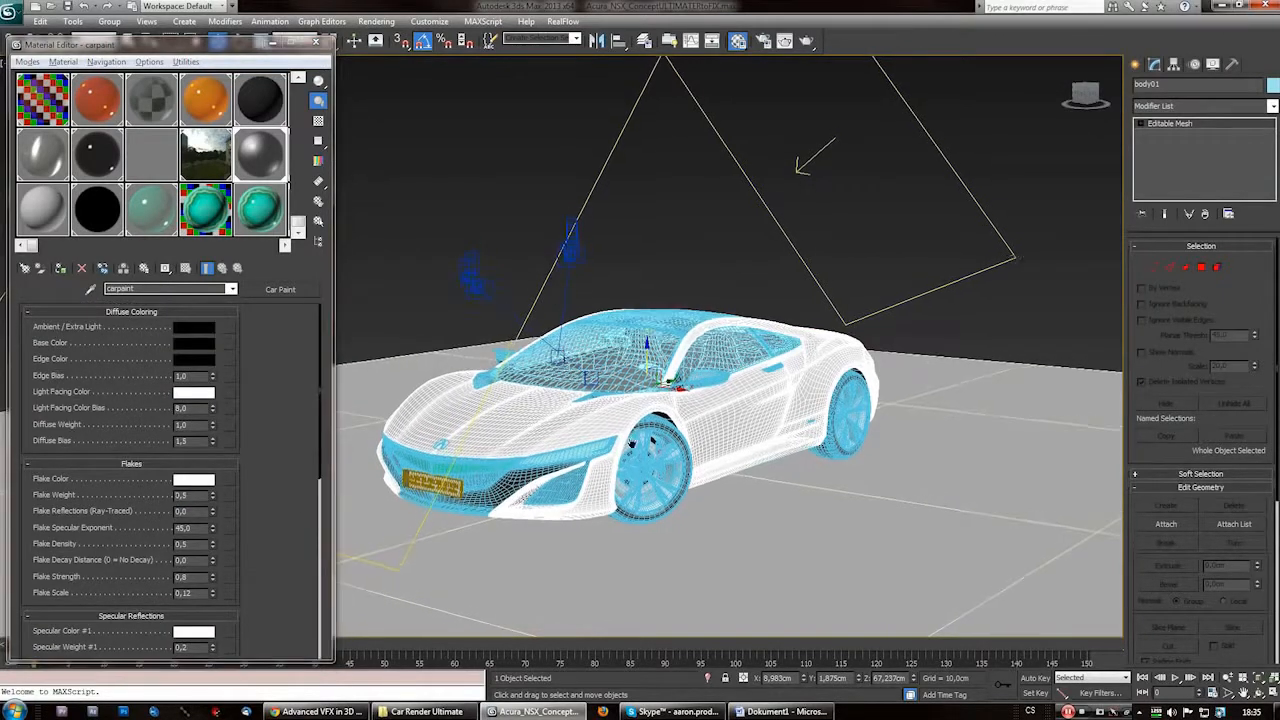
Test-render the perspective view to check the new car paint, shifting the render window aside
middle_drag(634, 500, 651, 480)
key(shift+q)
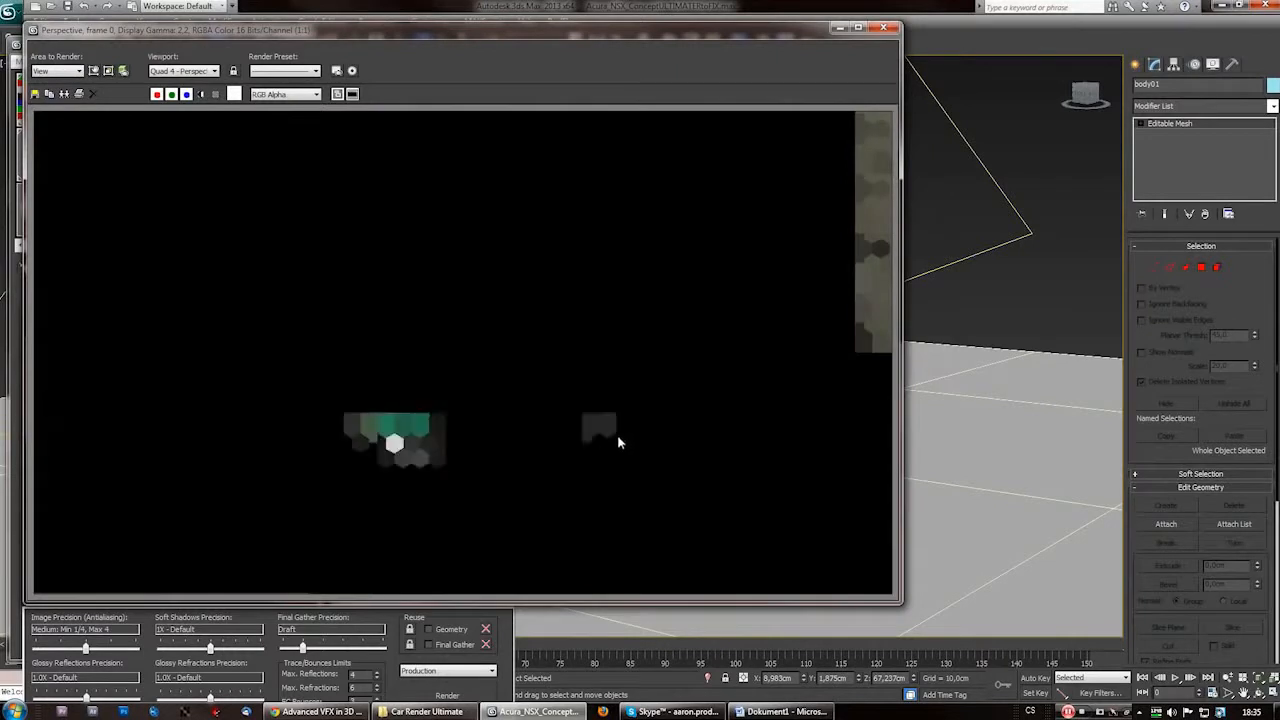
key(shift+q)
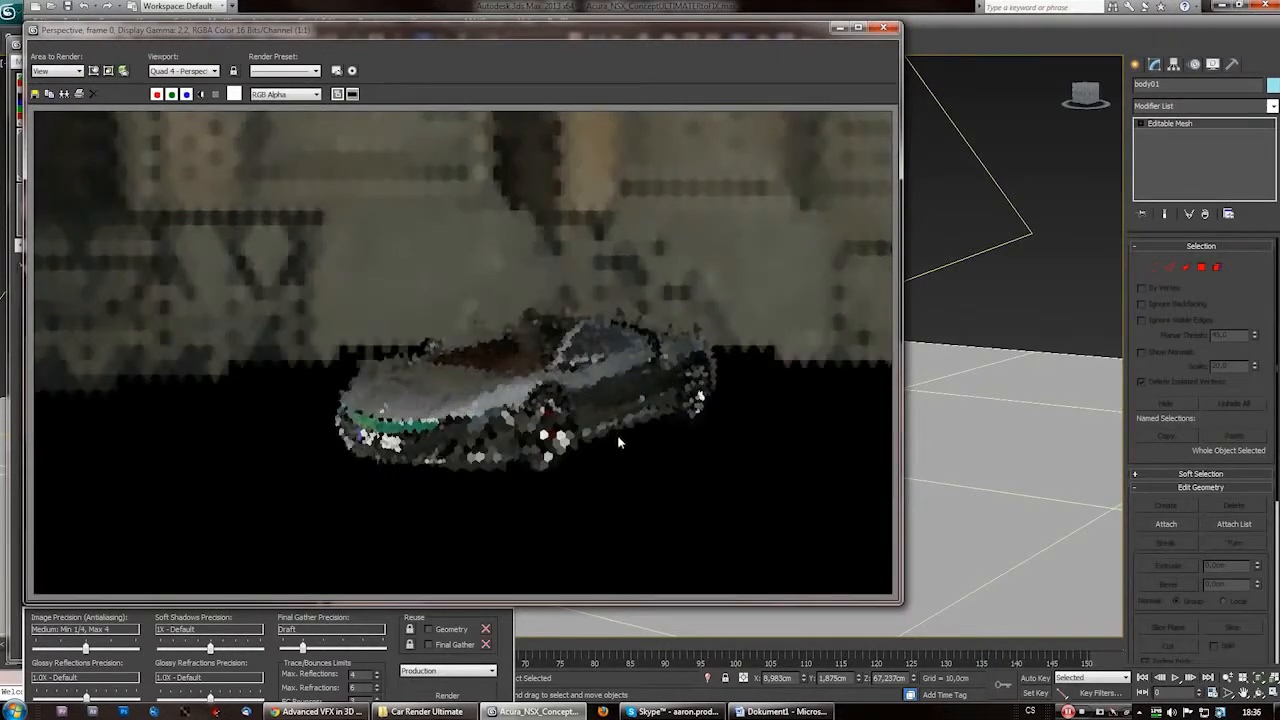
drag(516, 28, 575, 33)
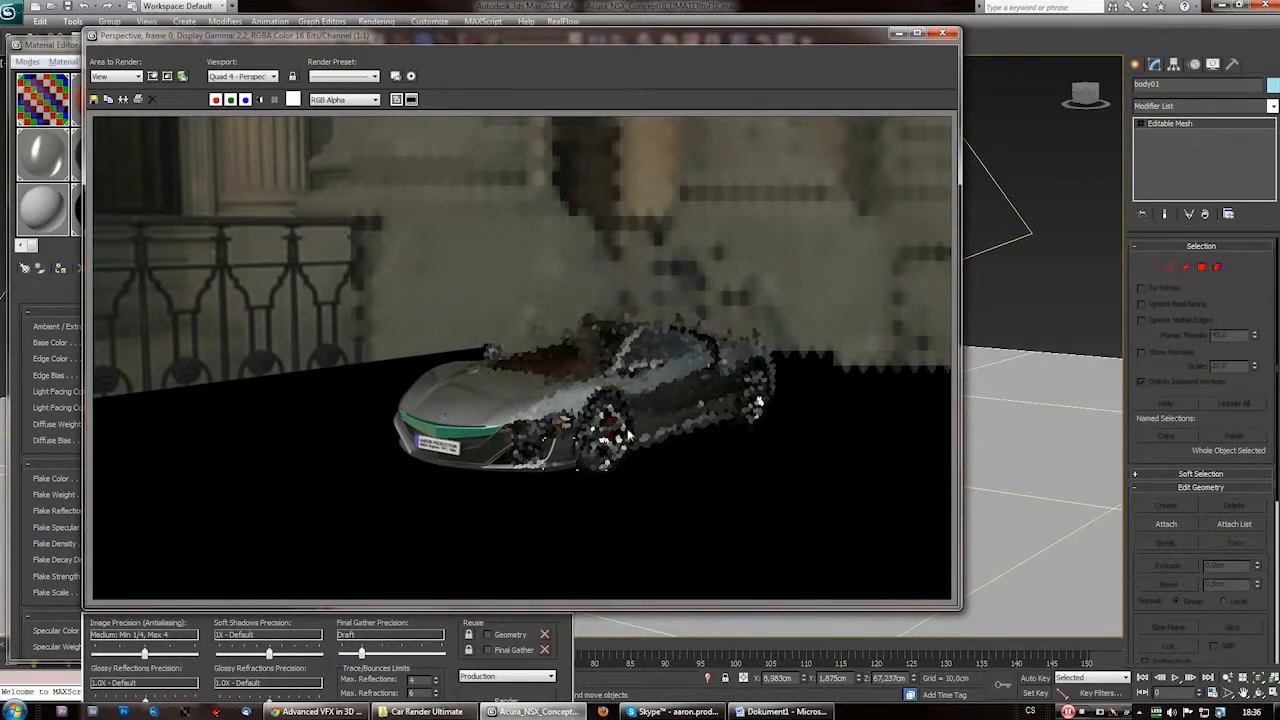
drag(497, 41, 533, 85)
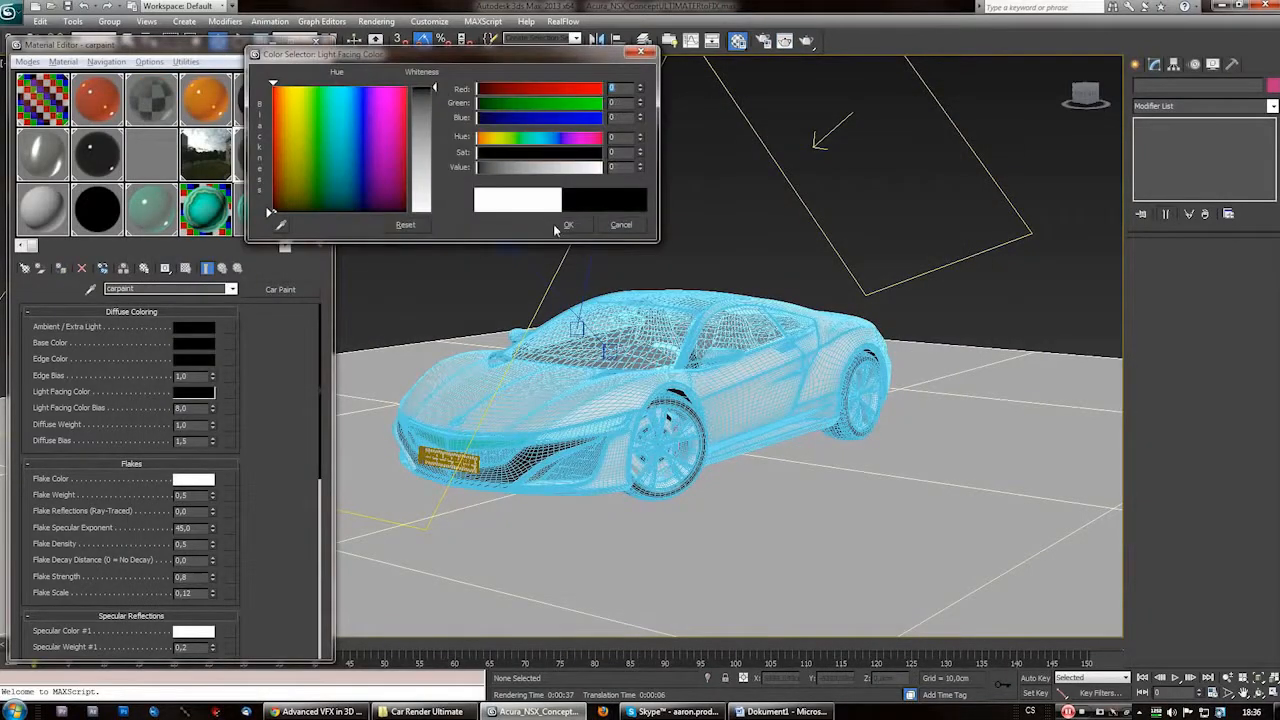
Set the carpaint material's Light Facing Color to black and test-render the perspective view
click(553, 224)
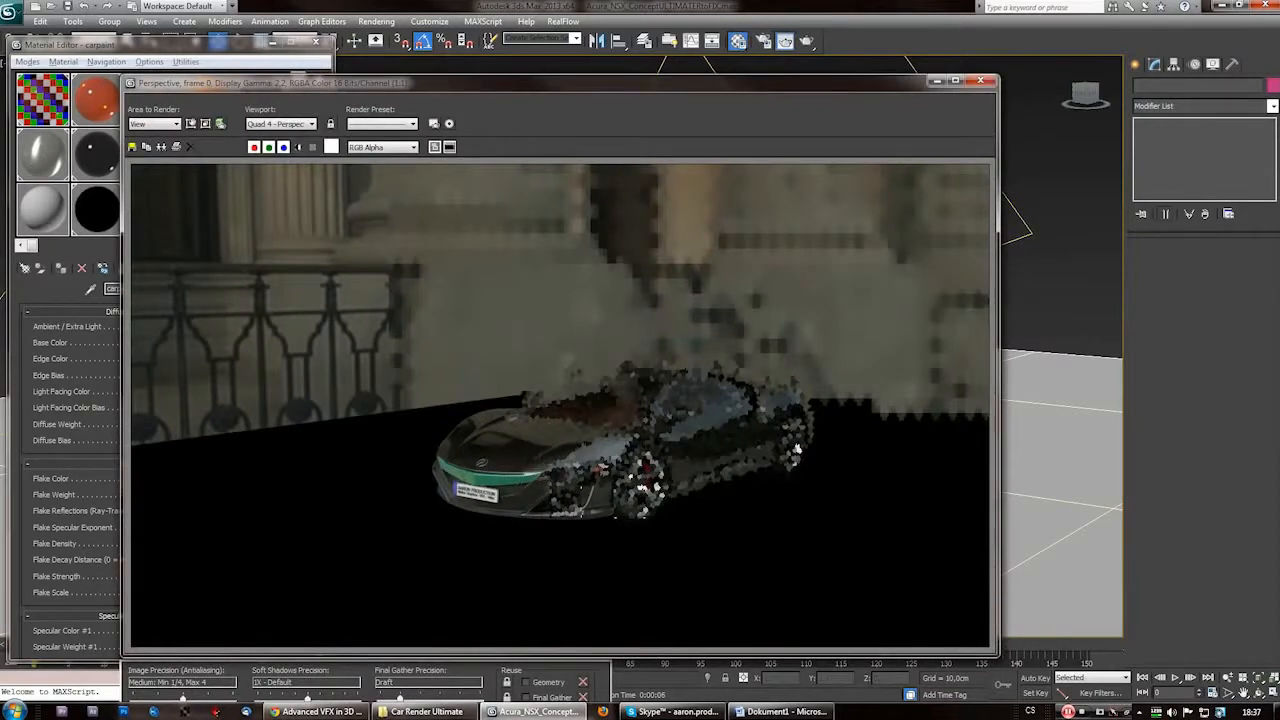
click(981, 81)
drag(477, 162, 509, 162)
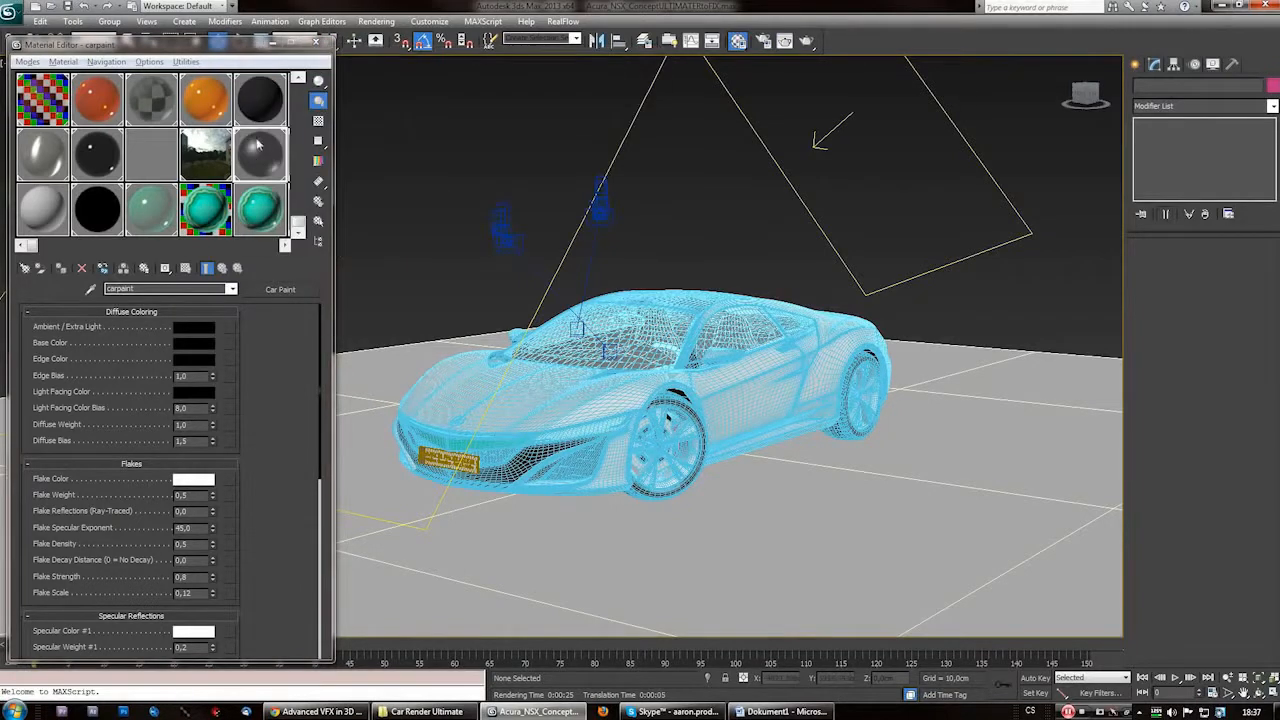
Review the carpaint material's Base Color and keep it at black
click(258, 143)
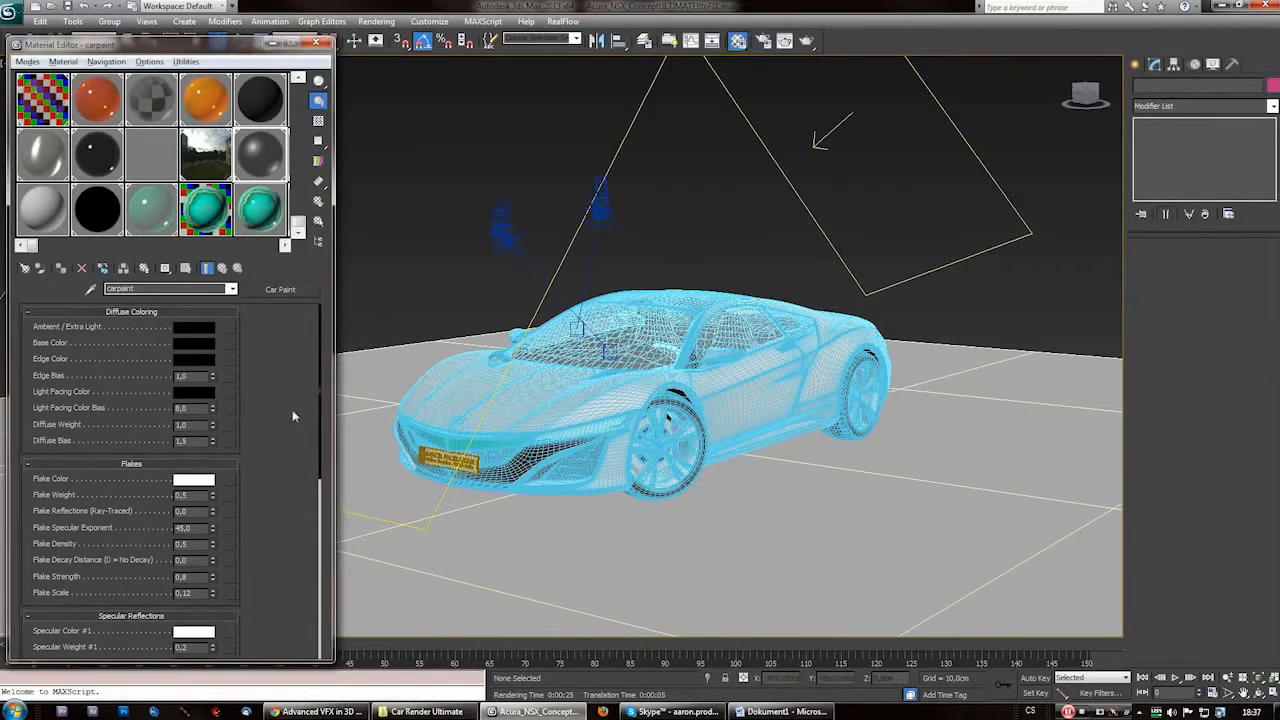
click(186, 344)
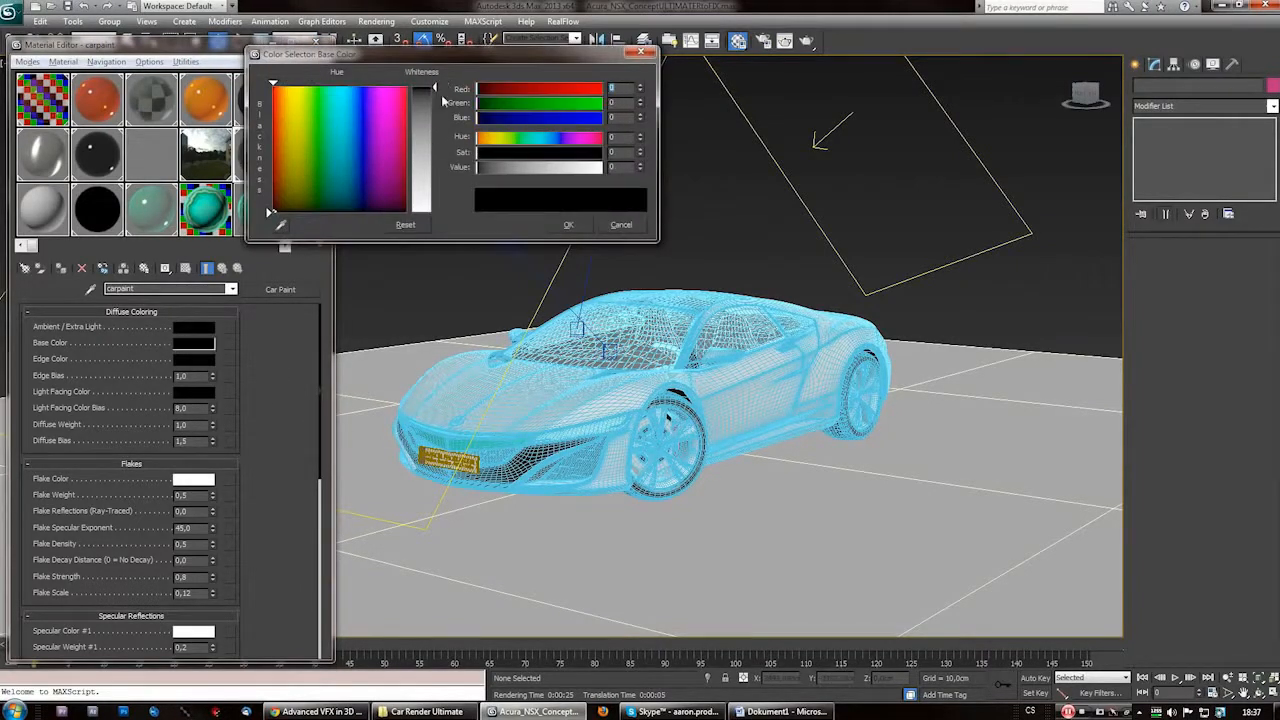
mouse_move(435, 99)
mouse_down()
mouse_move(435, 149)
mouse_move(435, 87)
mouse_up()
click(568, 224)
drag(317, 374, 319, 453)
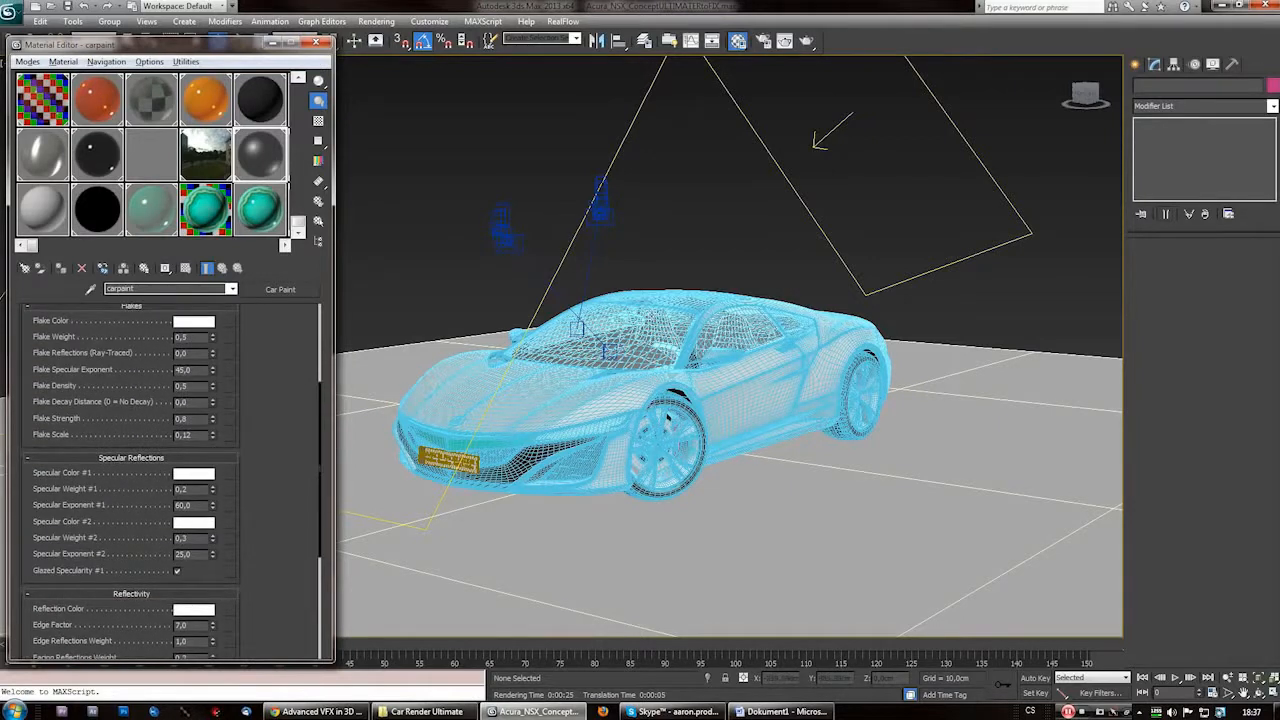
Select the car's window mesh and check which material its object properties list
click(652, 325)
middle_drag(675, 292, 695, 330)
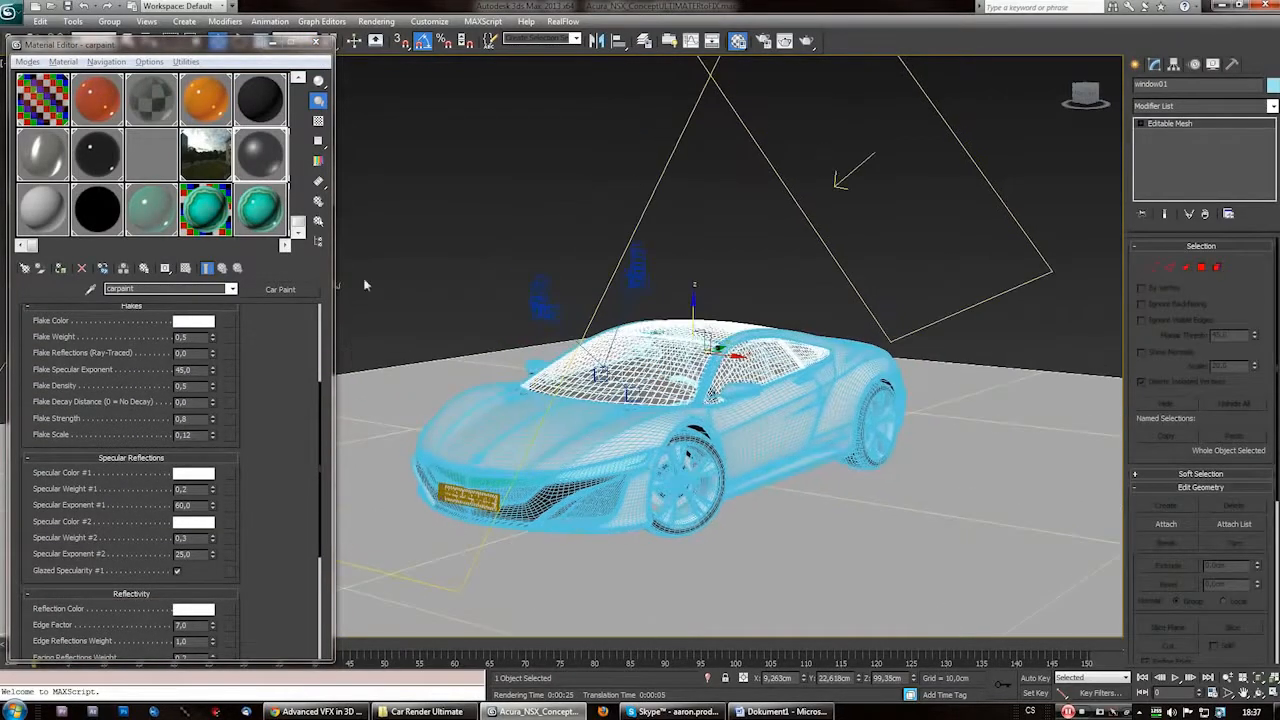
drag(298, 225, 298, 86)
right_click(677, 360)
click(710, 440)
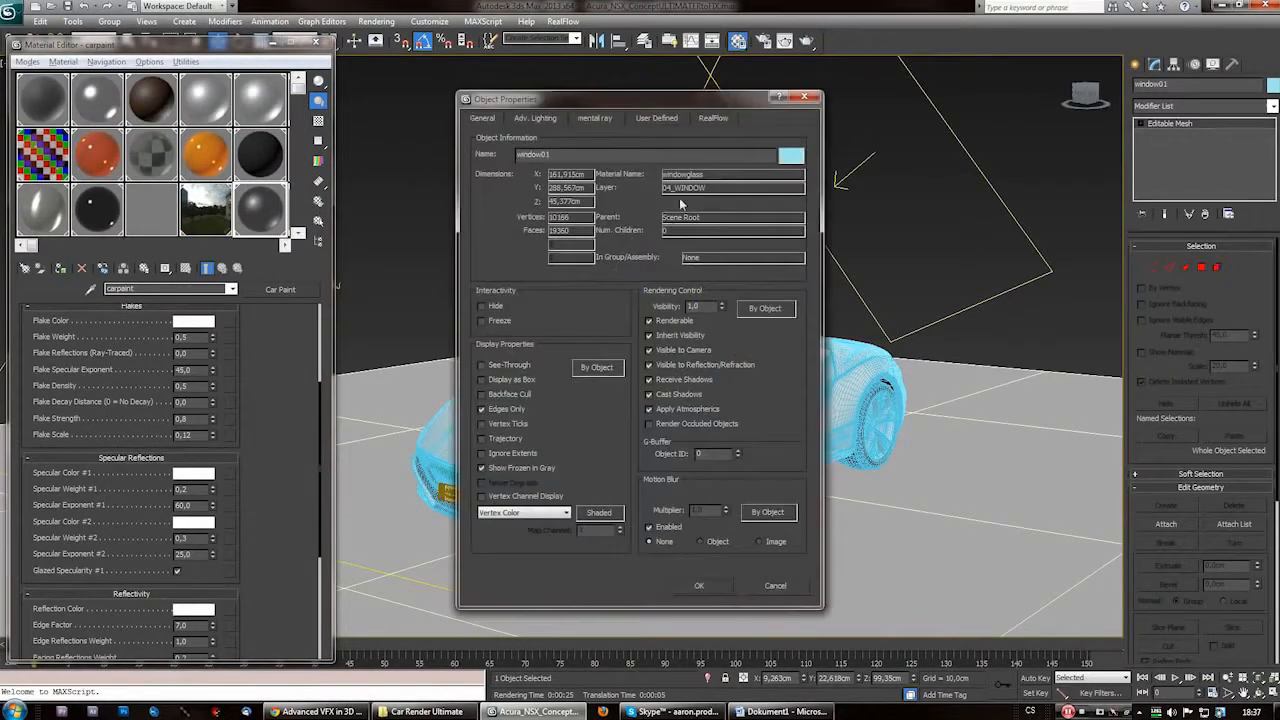
click(774, 585)
click(775, 585)
Find the windowglass material among the sample slots and make it active for editing
click(97, 212)
drag(298, 88, 298, 214)
drag(31, 246, 298, 90)
click(272, 110)
click(287, 290)
key(Escape)
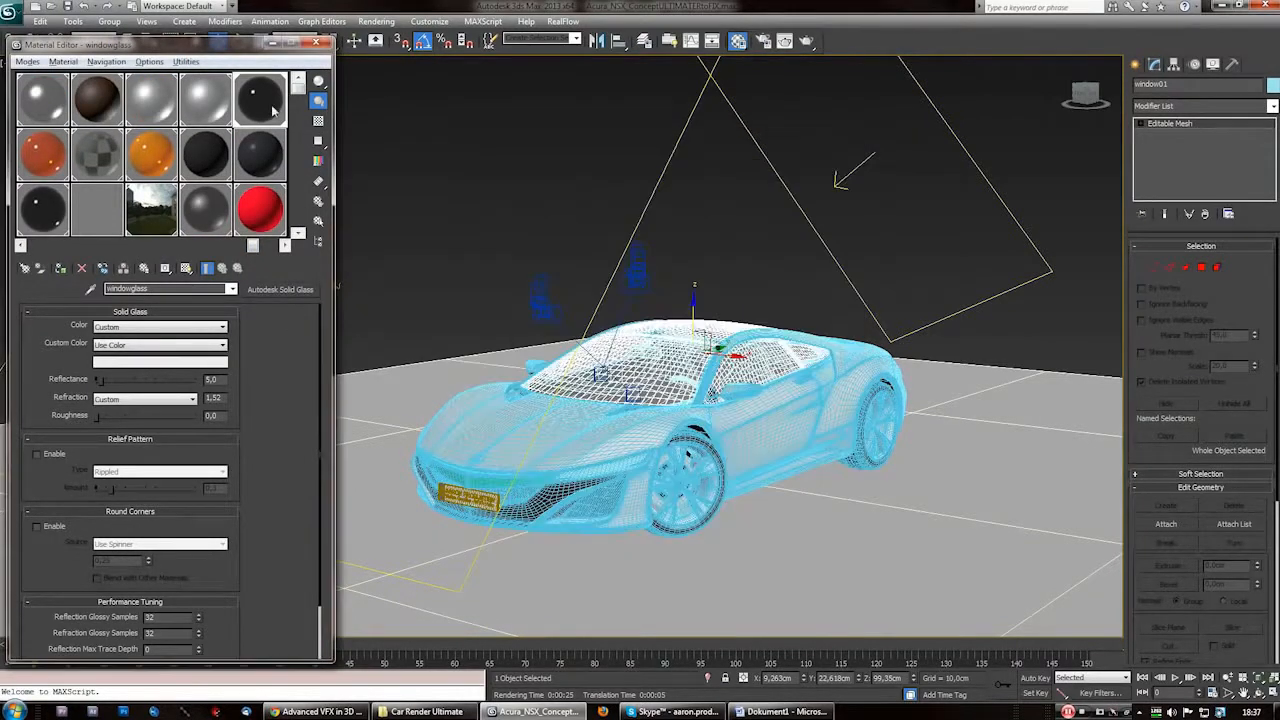
Search the material browser for "autodesk solid" and replace the windowglass material with a fresh Autodesk Solid Glass
click(283, 290)
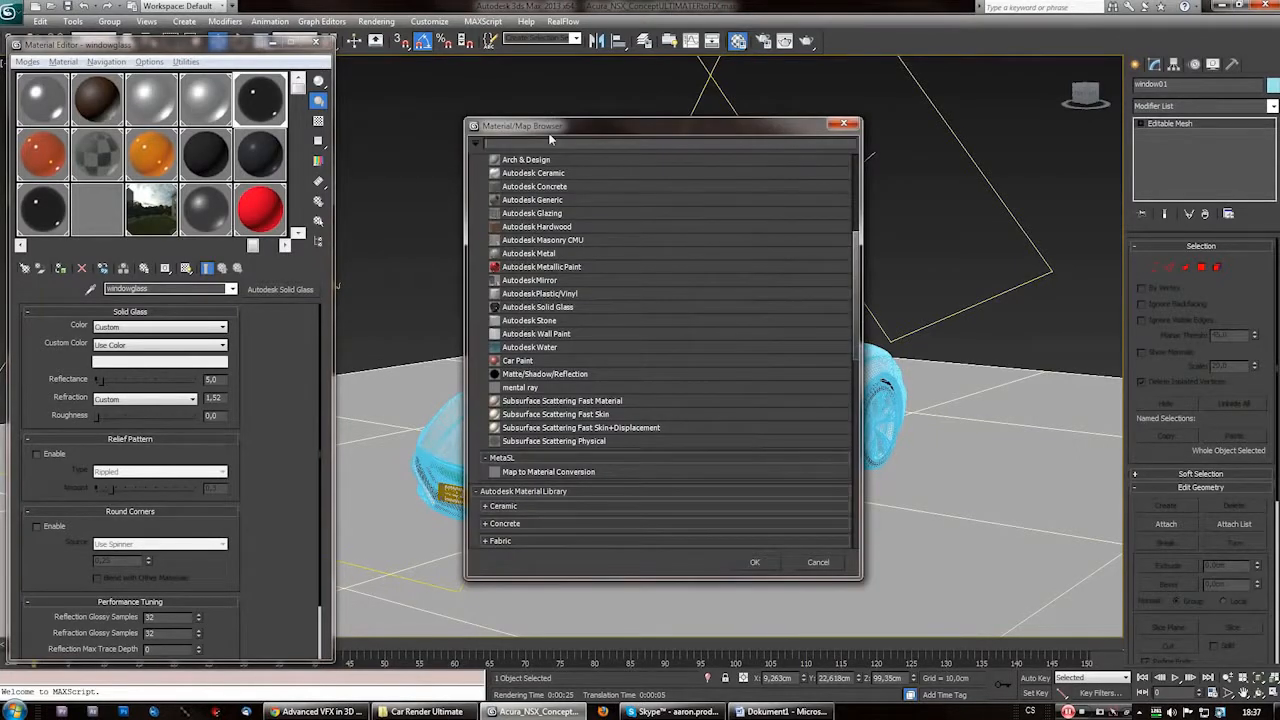
text(autodesk)
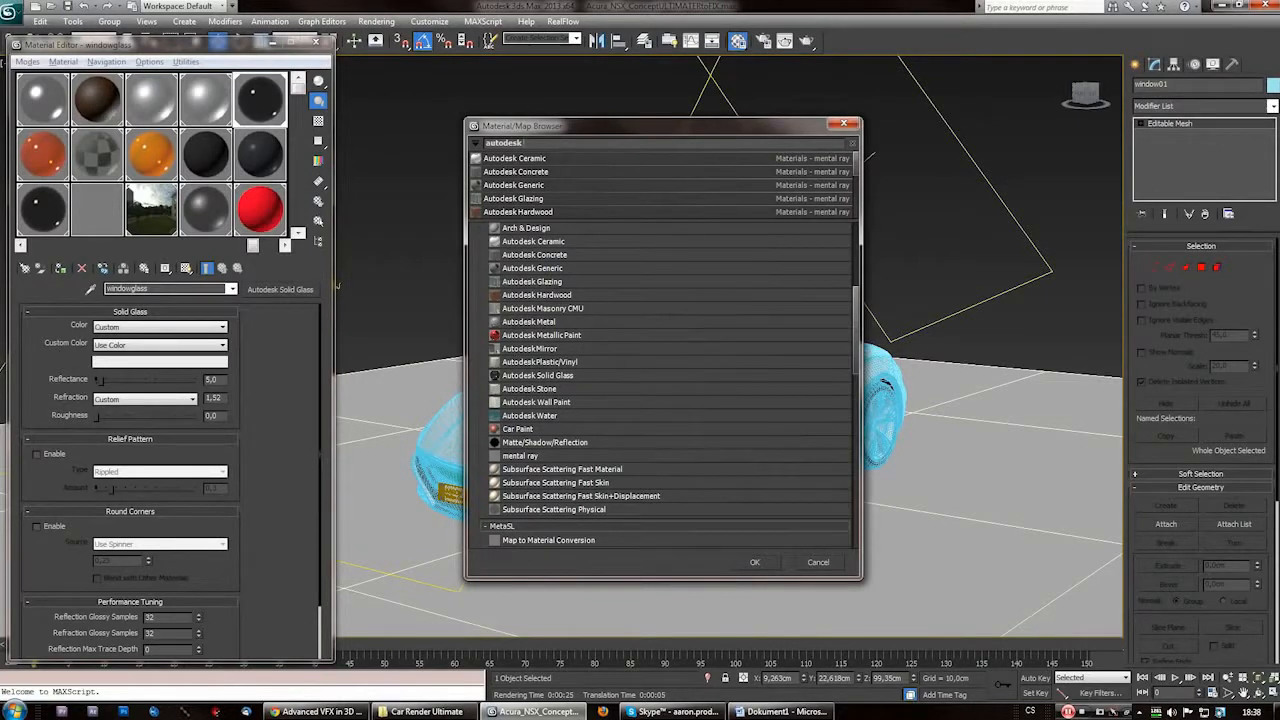
text(glass)
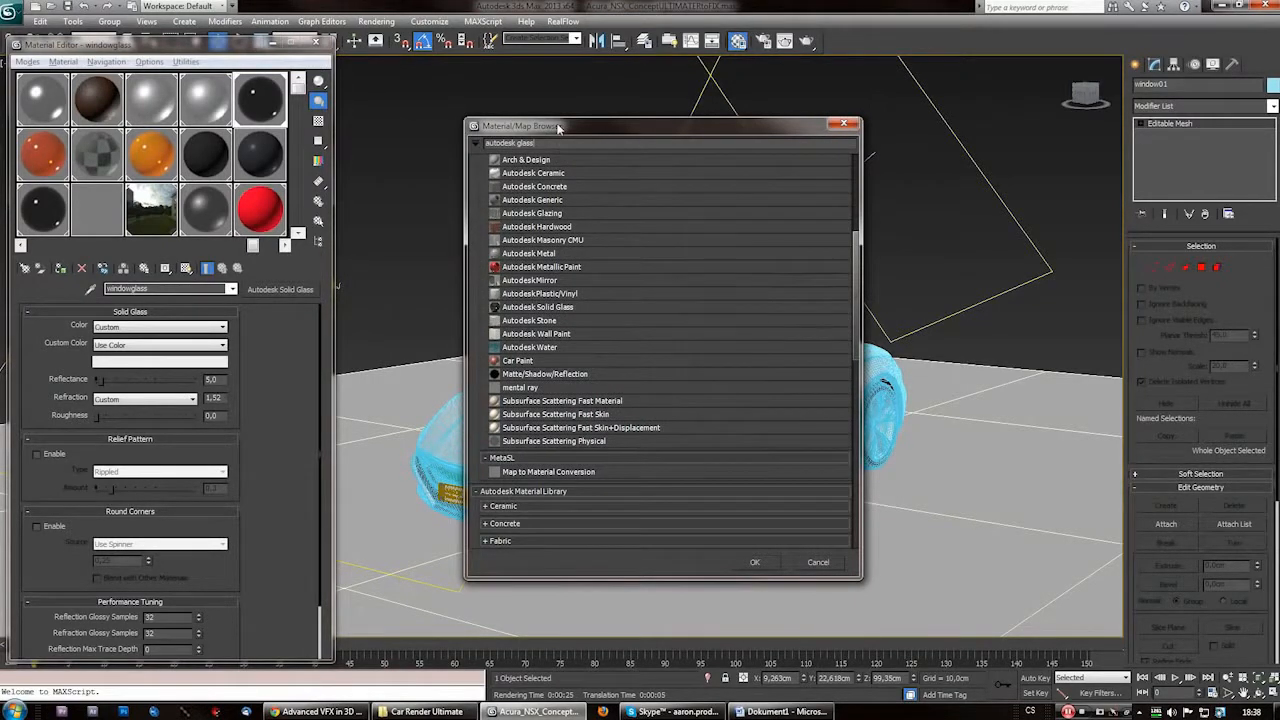
key(BackSpace)
key(BackSpace)
key(BackSpace)
key(BackSpace)
key(BackSpace)
text(solid)
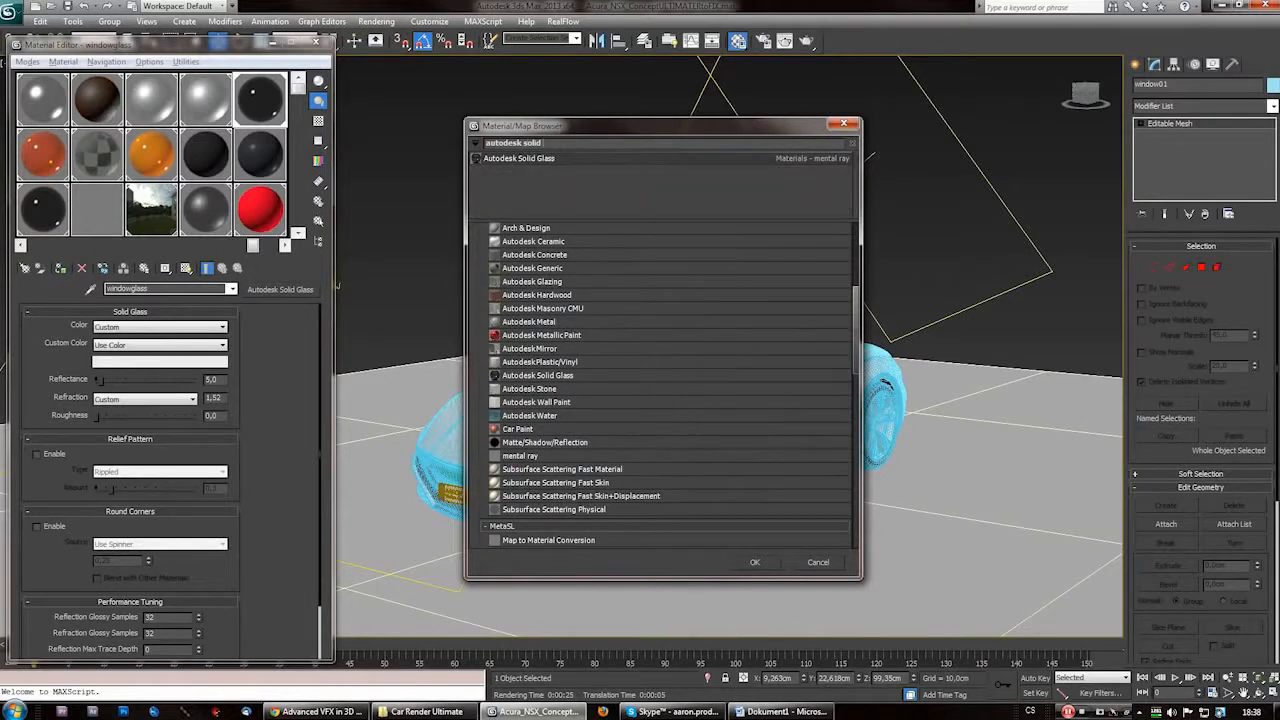
double_click(577, 157)
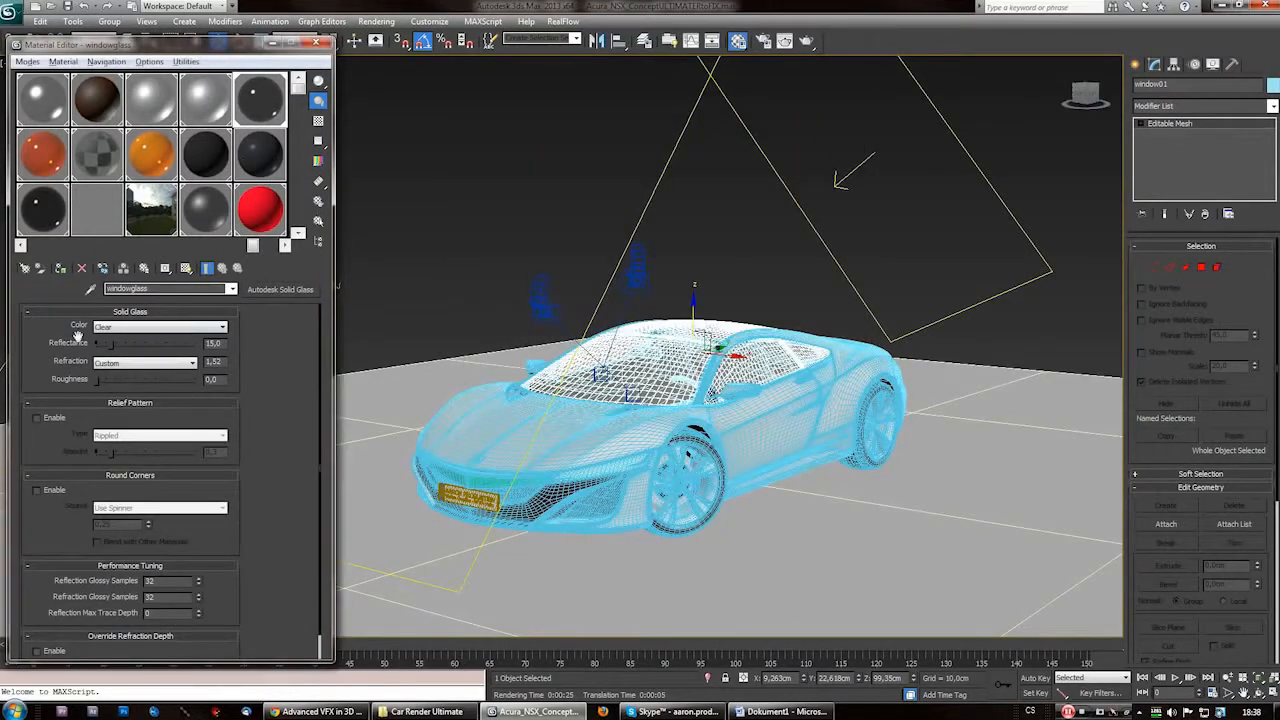
Raise the windowglass material's Reflectance to about 72,1
drag(163, 50, 282, 37)
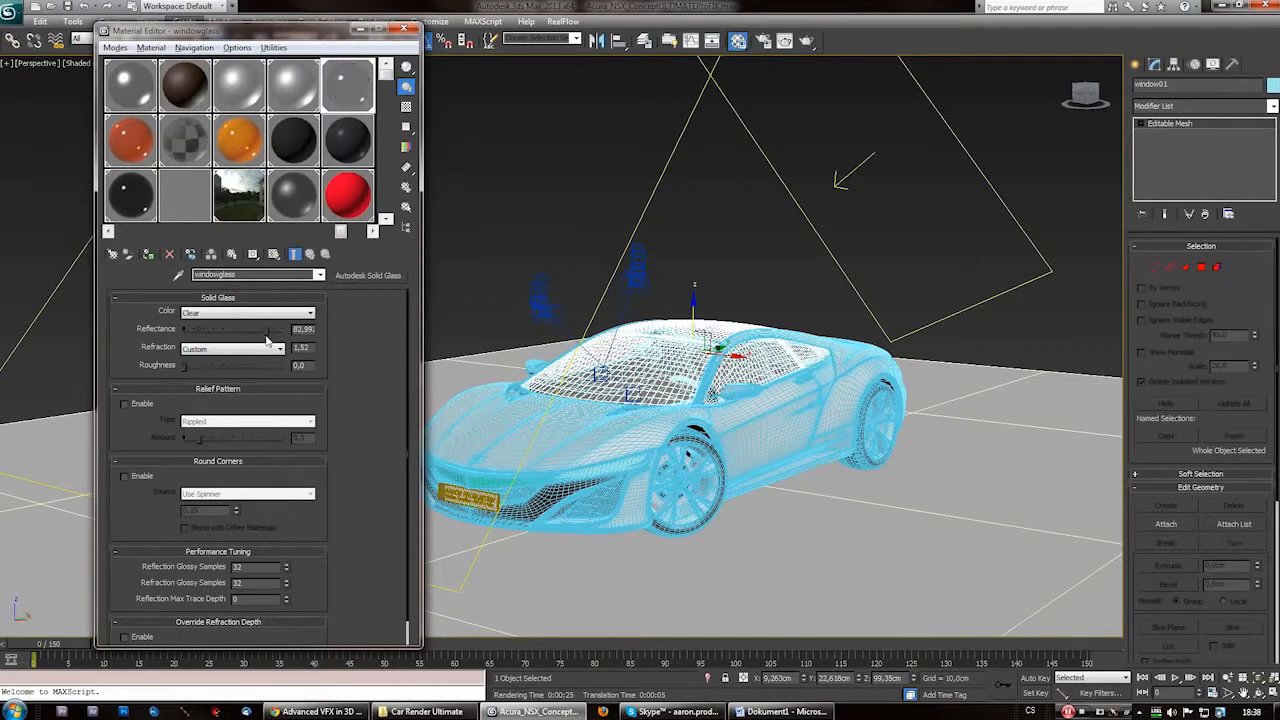
drag(201, 336, 266, 338)
drag(275, 332, 271, 334)
Deselect the window mesh and test-render a close-up of the car to check the glass
click(739, 262)
scroll(658, 382, up, 5)
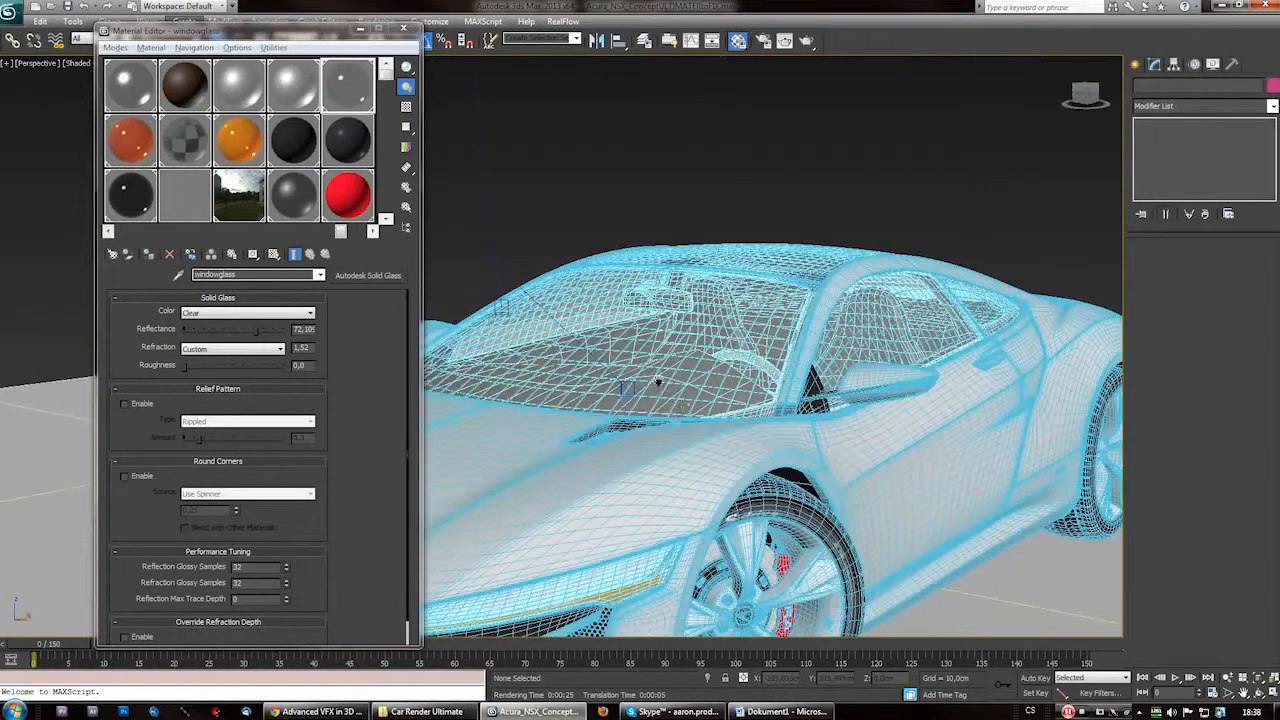
key(shift+q)
drag(414, 88, 436, 77)
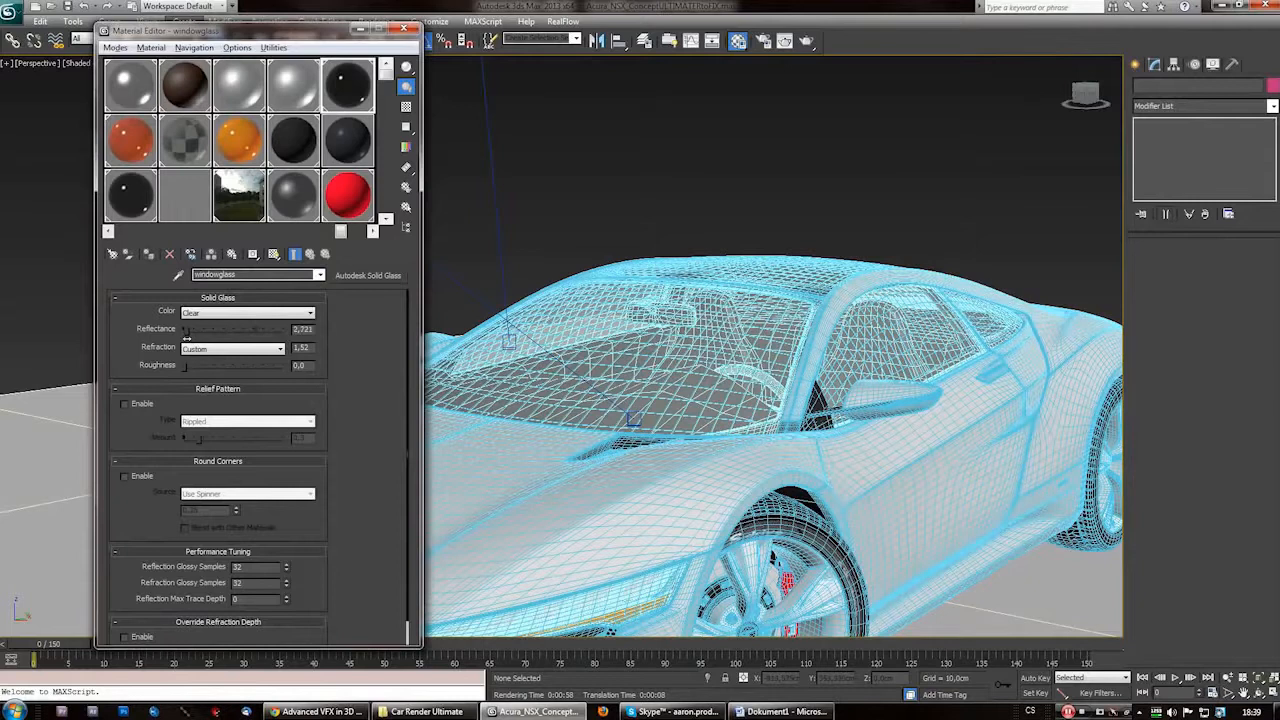
Lower the windowglass material's Reflectance to about 5,44
drag(338, 31, 355, 25)
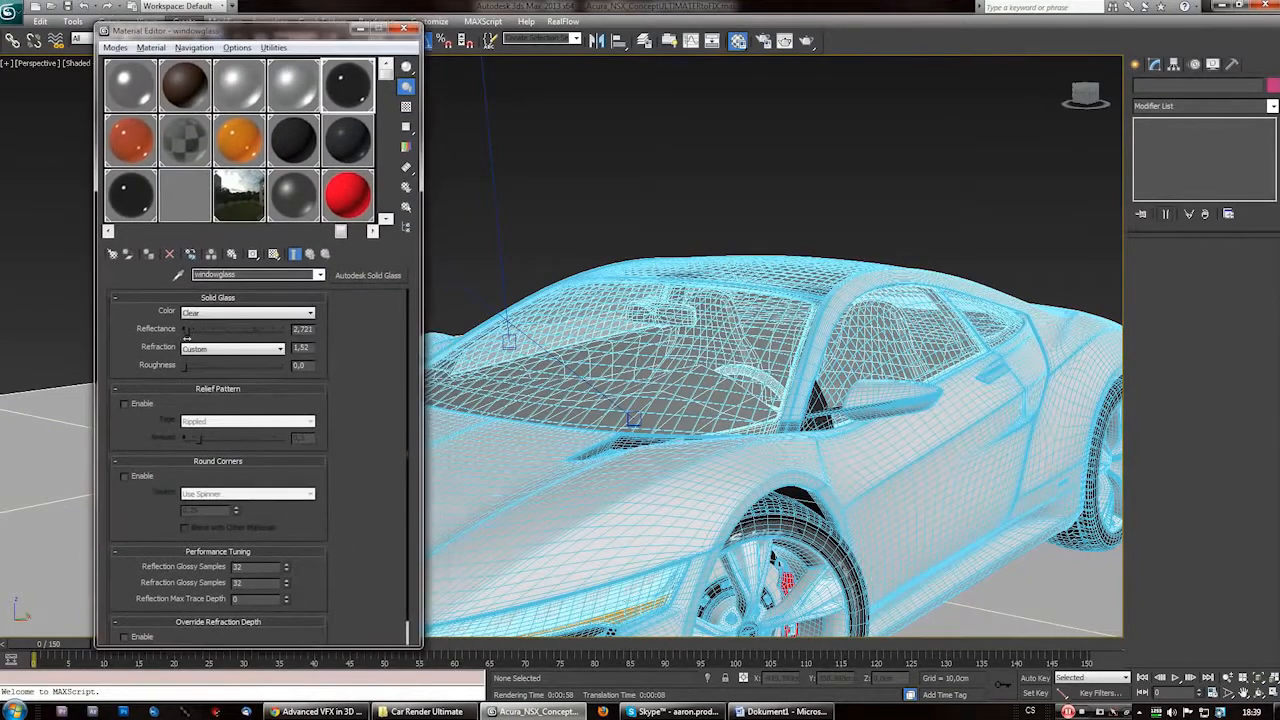
drag(190, 334, 188, 338)
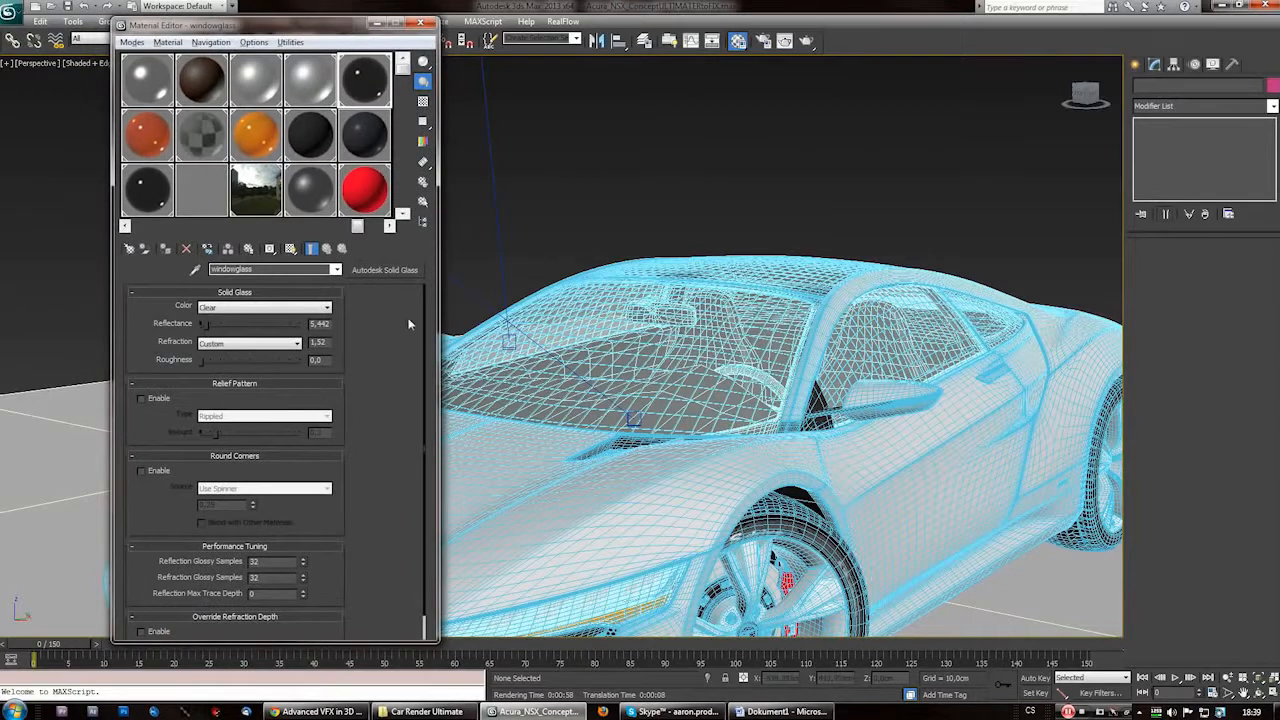
scroll(423, 390, down, 1)
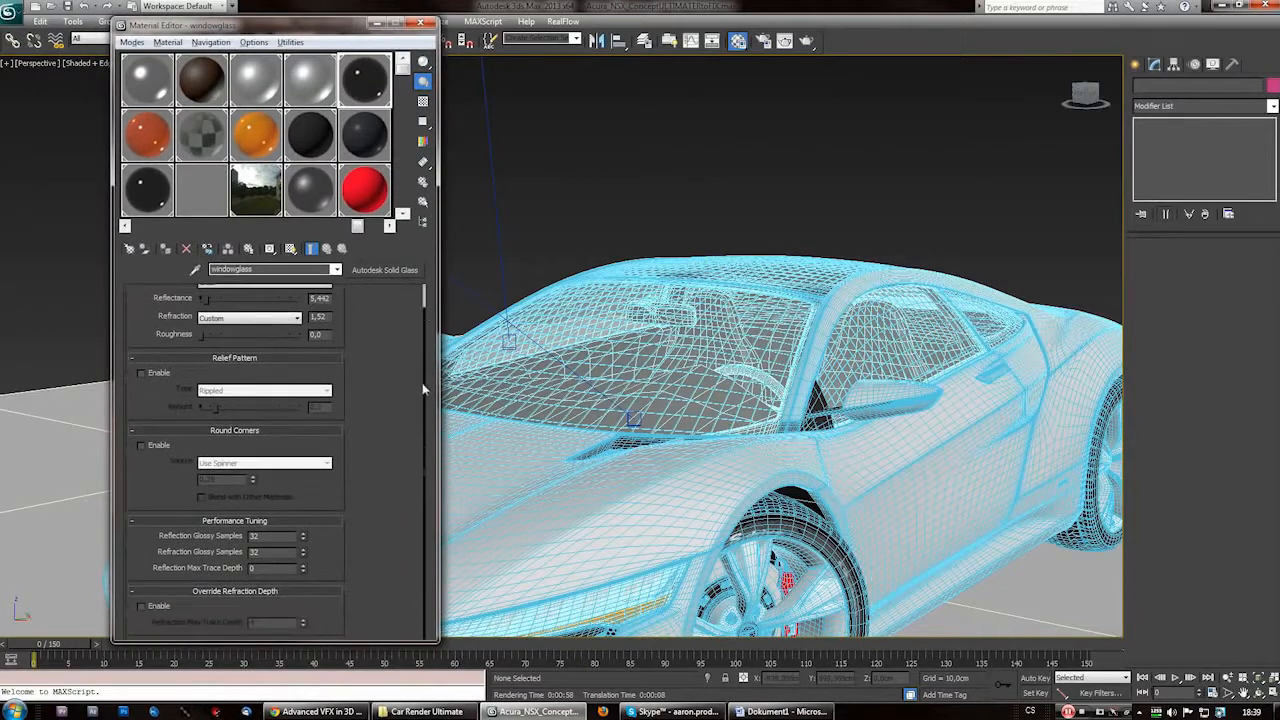
scroll(427, 370, up, 1)
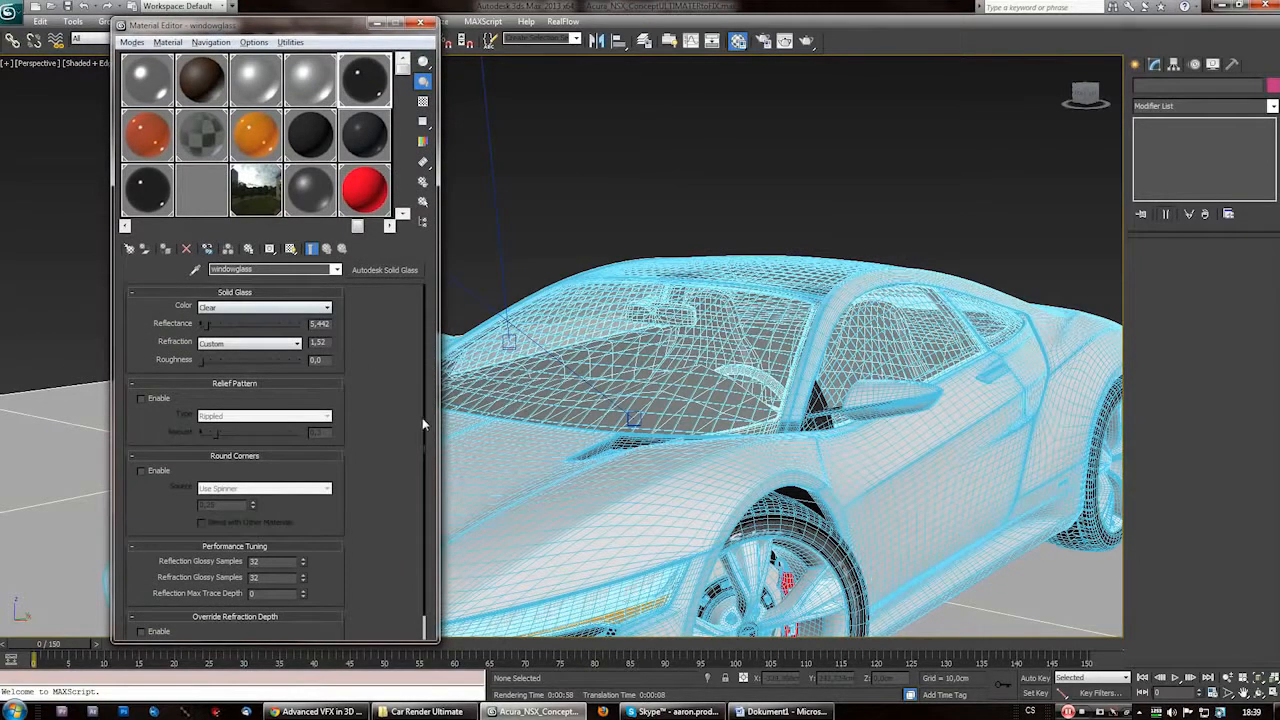
scroll(430, 470, down, 1)
scroll(424, 384, up, 1)
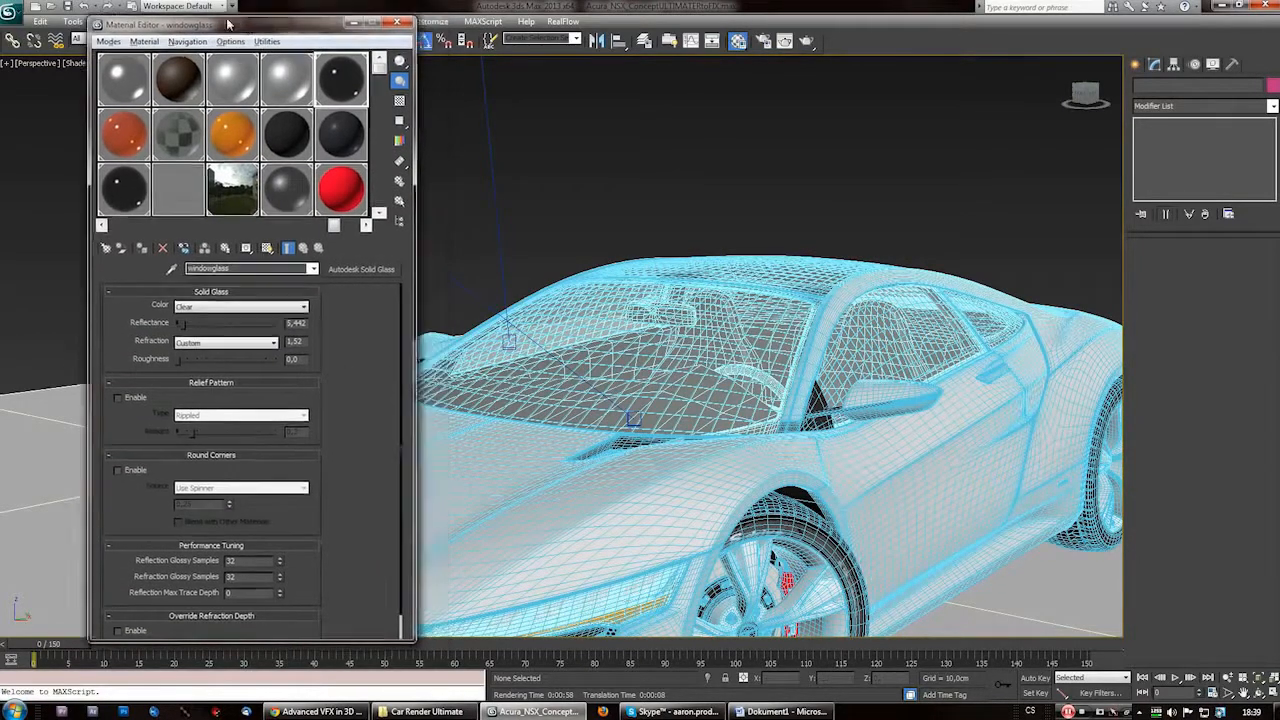
scroll(420, 350, down, 1)
scroll(418, 290, up, 1)
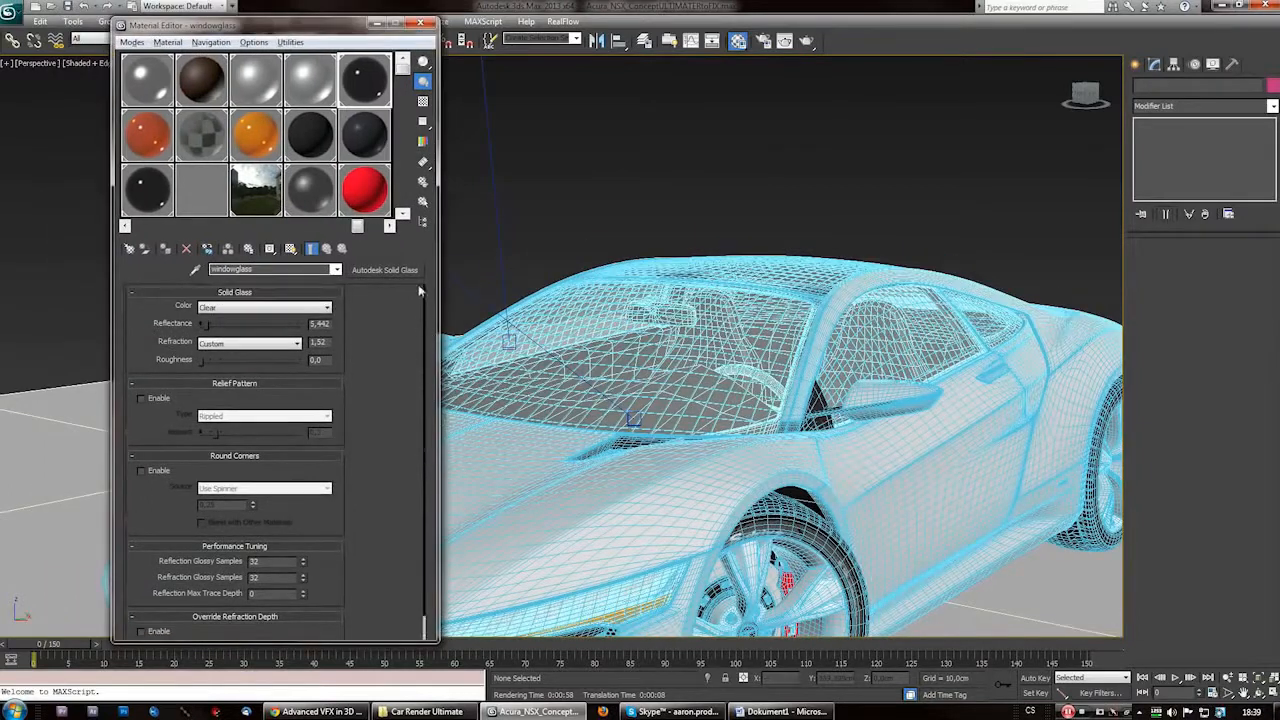
Examine the rear of the car up close around the tail lights
drag(290, 24, 238, 16)
scroll(634, 414, down, 5)
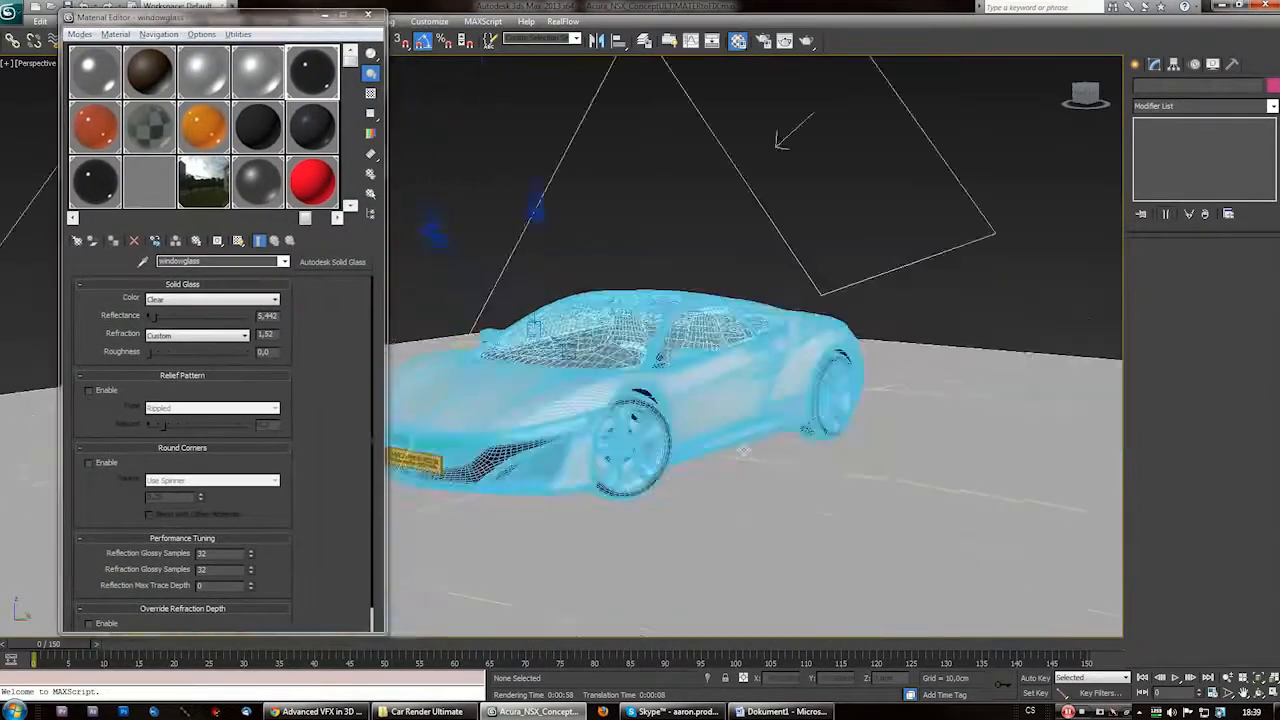
middle_drag(1040, 500, 760, 500)
scroll(700, 380, up, 3)
scroll(600, 350, down, 4)
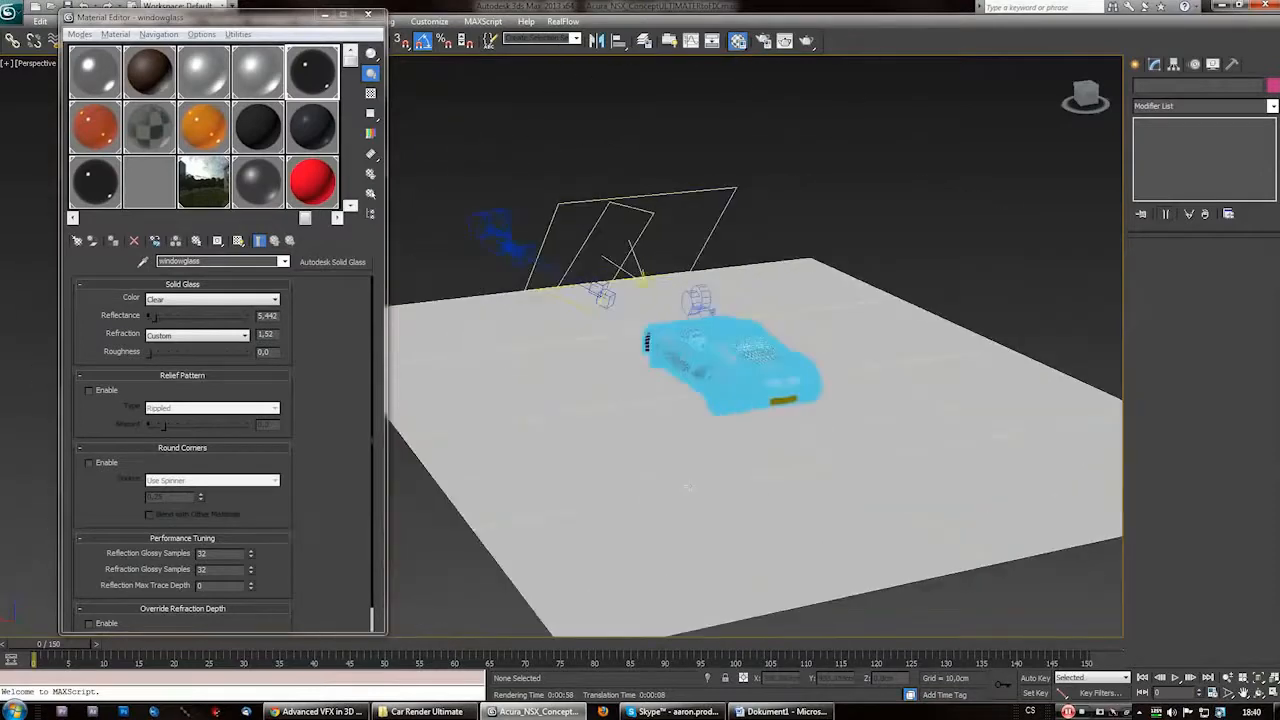
scroll(698, 356, up, 4)
scroll(698, 356, down, 1)
scroll(740, 356, up, 4)
alt+middle_drag(700, 400, 586, 345)
scroll(586, 345, up, 3)
scroll(540, 380, down, 3)
middle_drag(520, 410, 491, 398)
scroll(491, 398, up, 5)
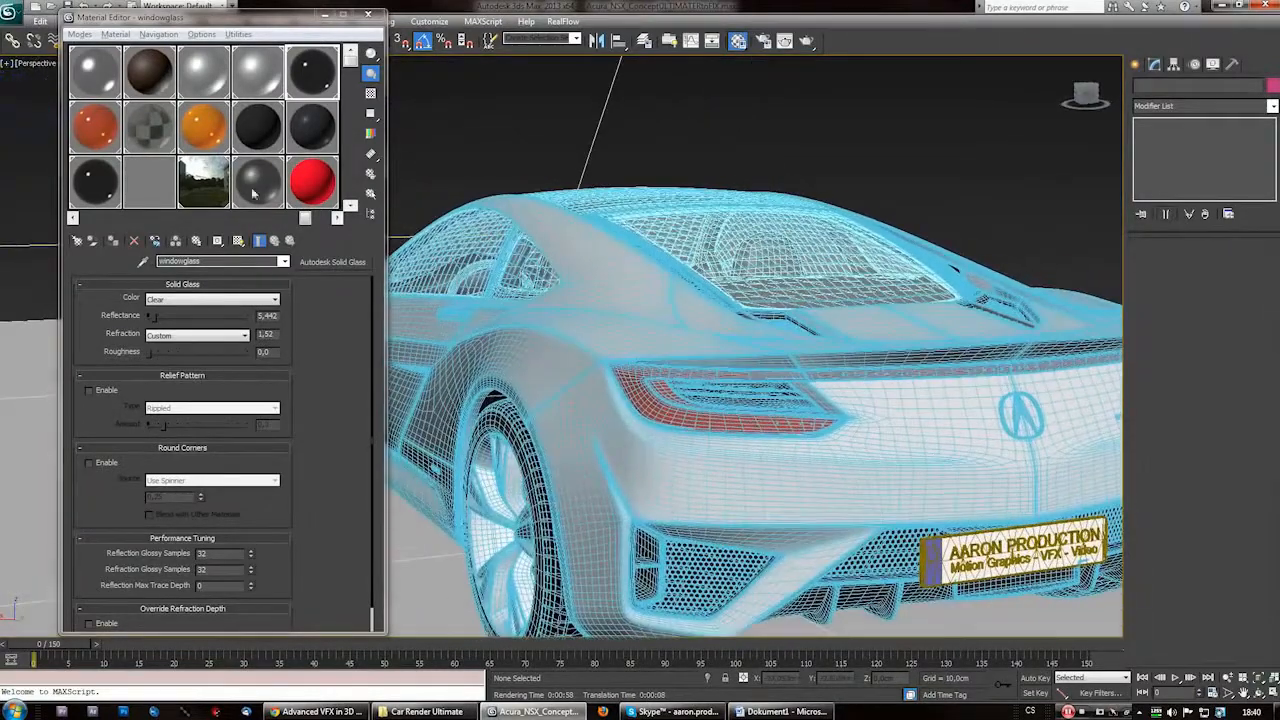
Replace the redglasses material with a fresh Arch & Design material
click(95, 127)
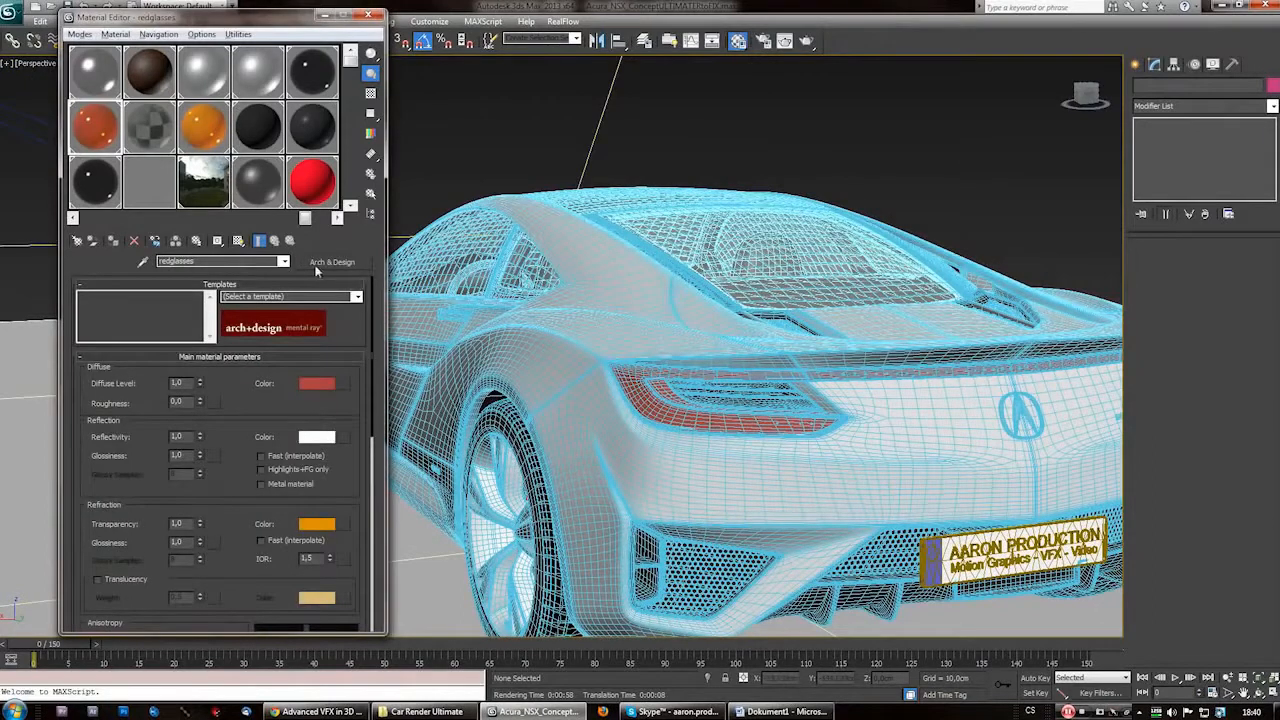
click(324, 262)
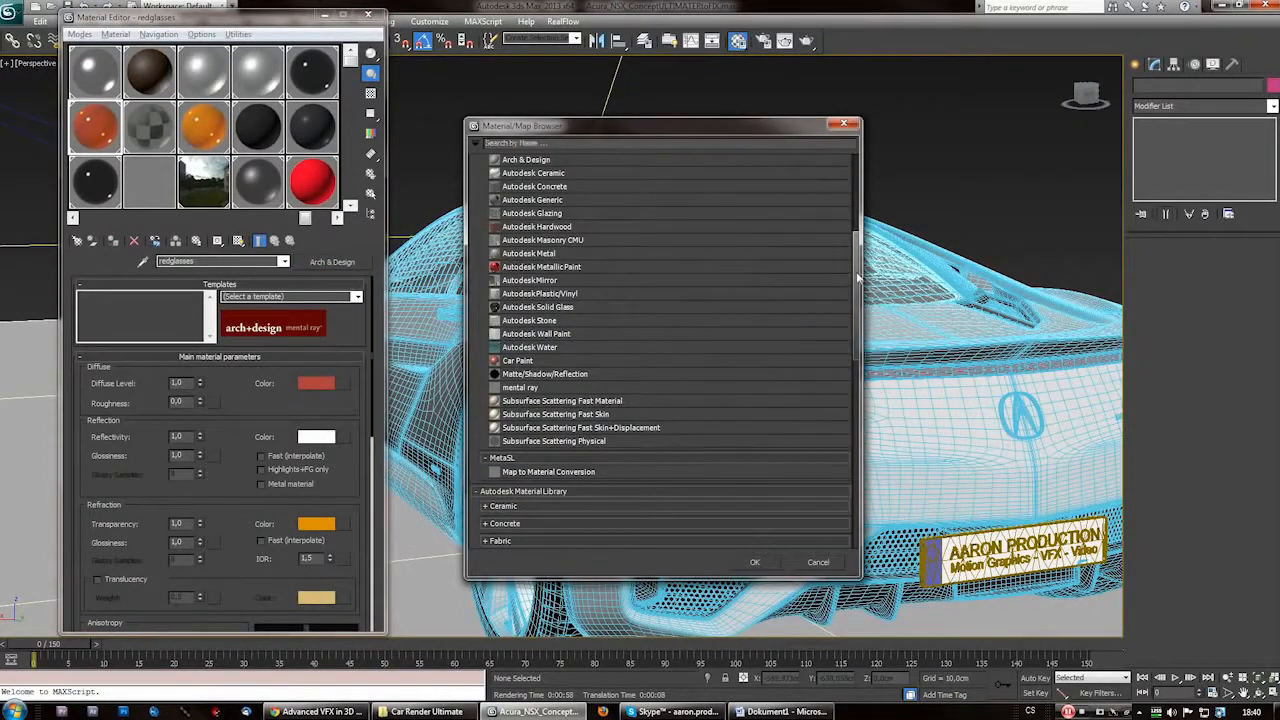
scroll(857, 279, up, 3)
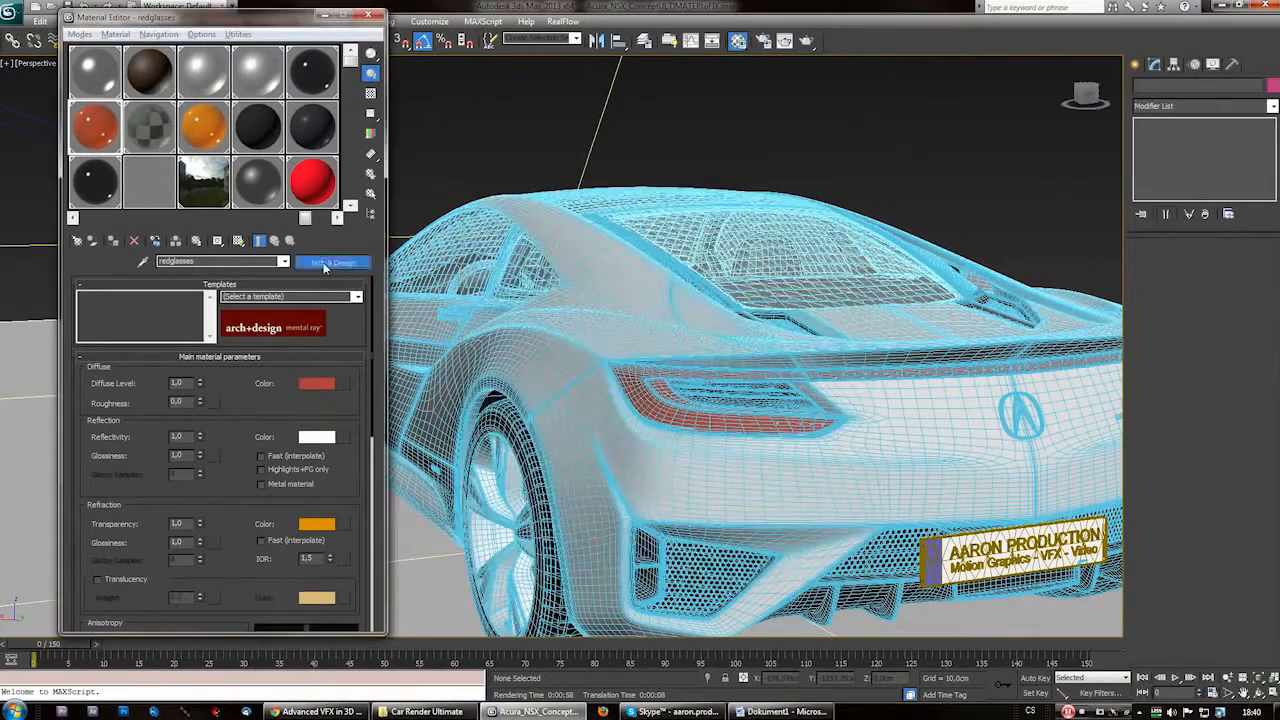
click(323, 262)
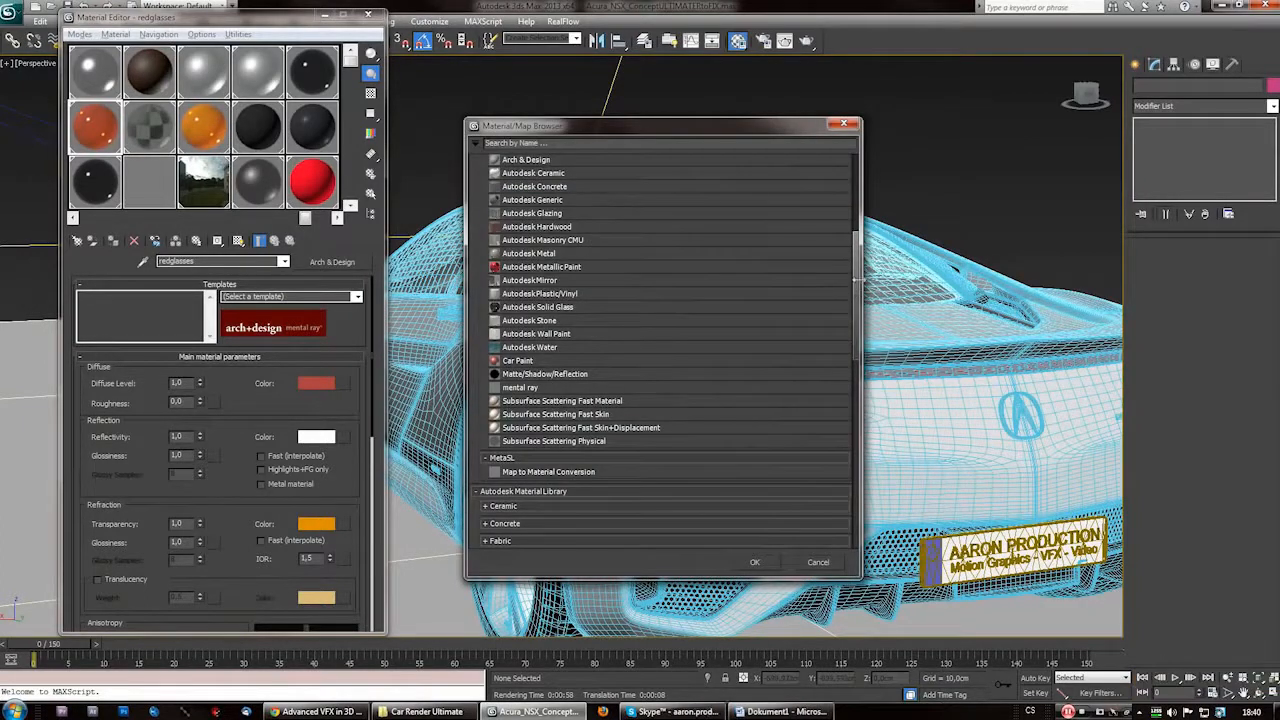
scroll(857, 262, up, 3)
scroll(857, 262, up, 3)
click(526, 388)
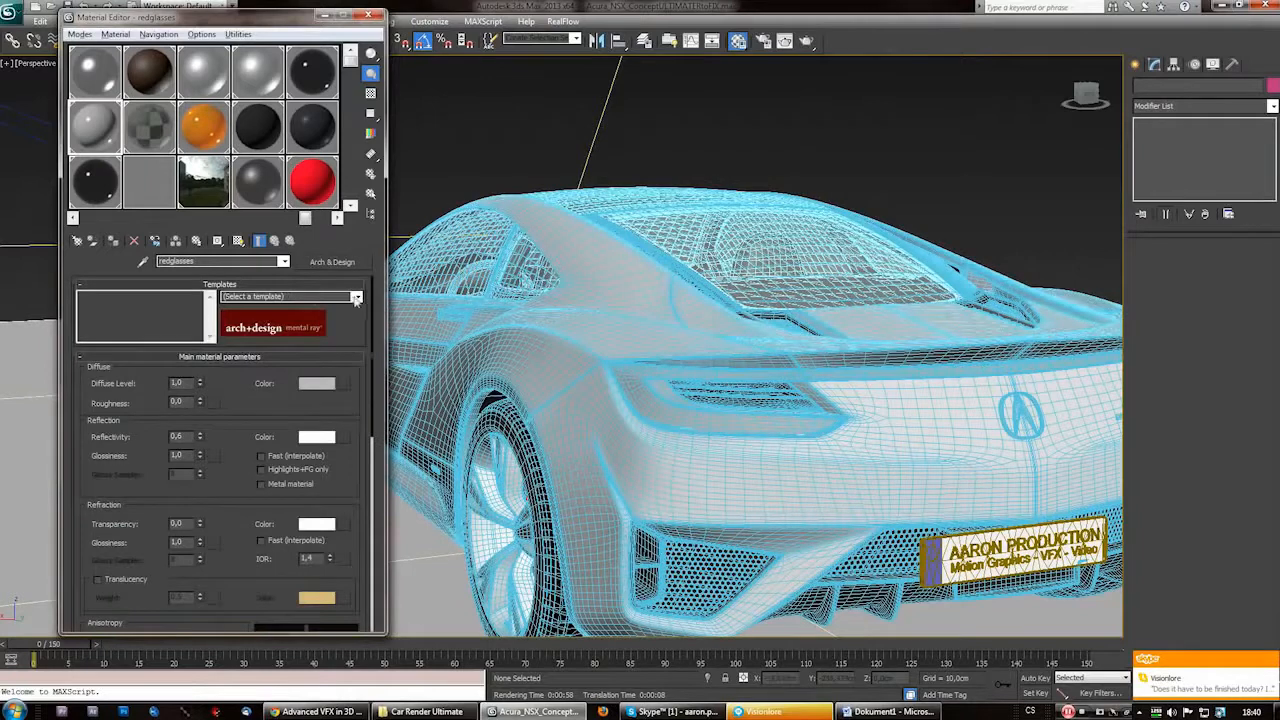
Apply the Glass (Thin Geometry) template to the redglasses material and set its Diffuse color to pure red
click(356, 297)
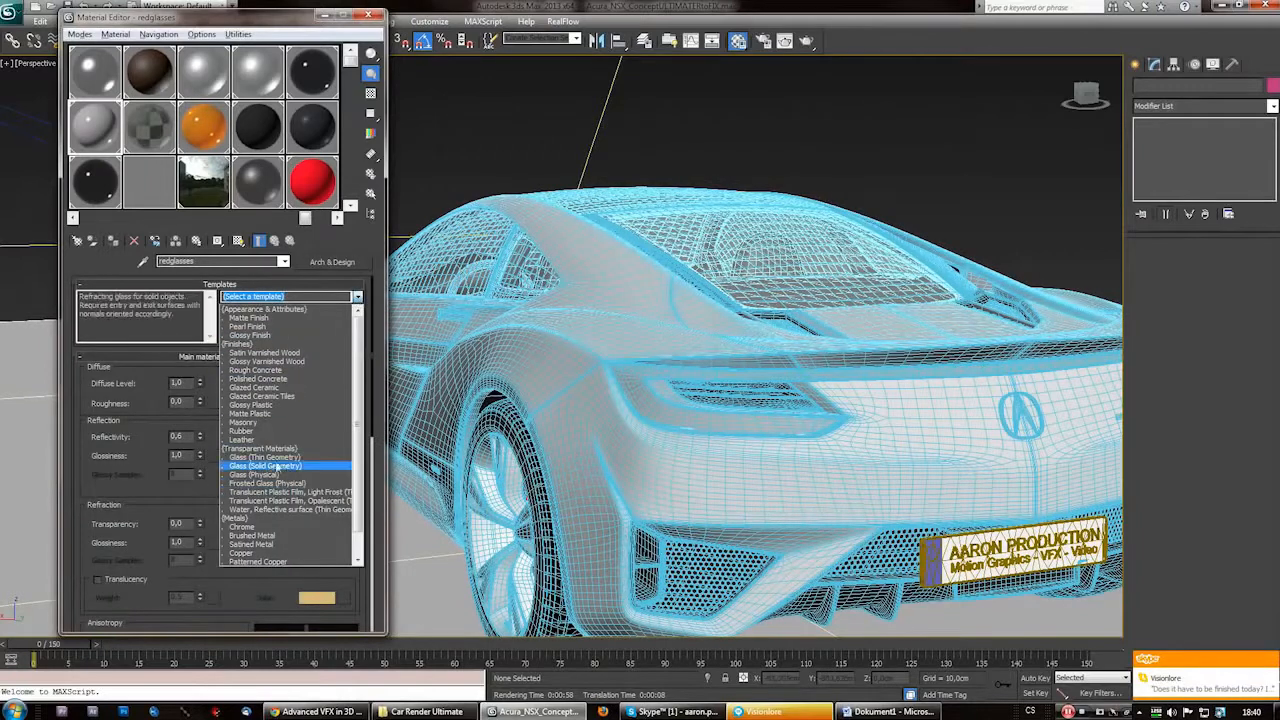
click(285, 462)
click(325, 386)
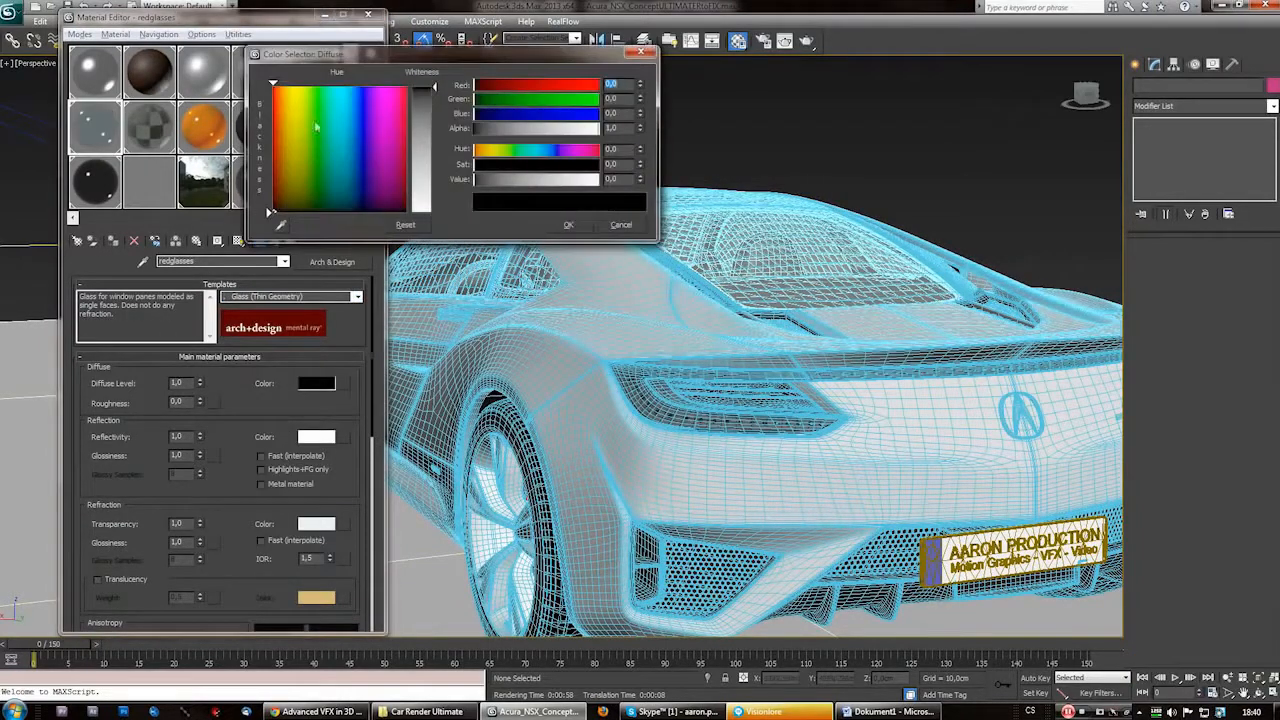
click(272, 84)
click(568, 226)
Adjust the whiteness of the redglasses material's Refraction color
scroll(300, 470, down, 1)
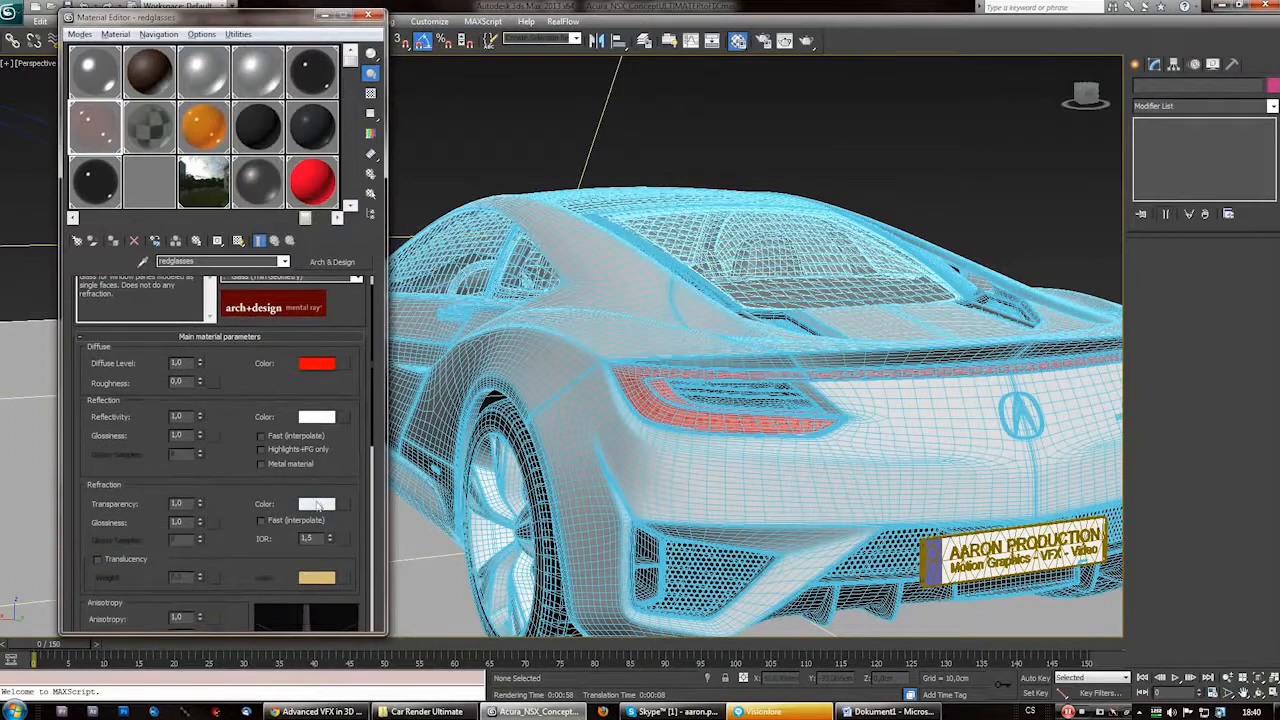
click(316, 503)
drag(432, 189, 432, 140)
click(562, 224)
Set the redglasses material's BRDF to By IOR (fresnel reflections)
drag(285, 8, 269, 4)
drag(355, 482, 352, 519)
click(96, 429)
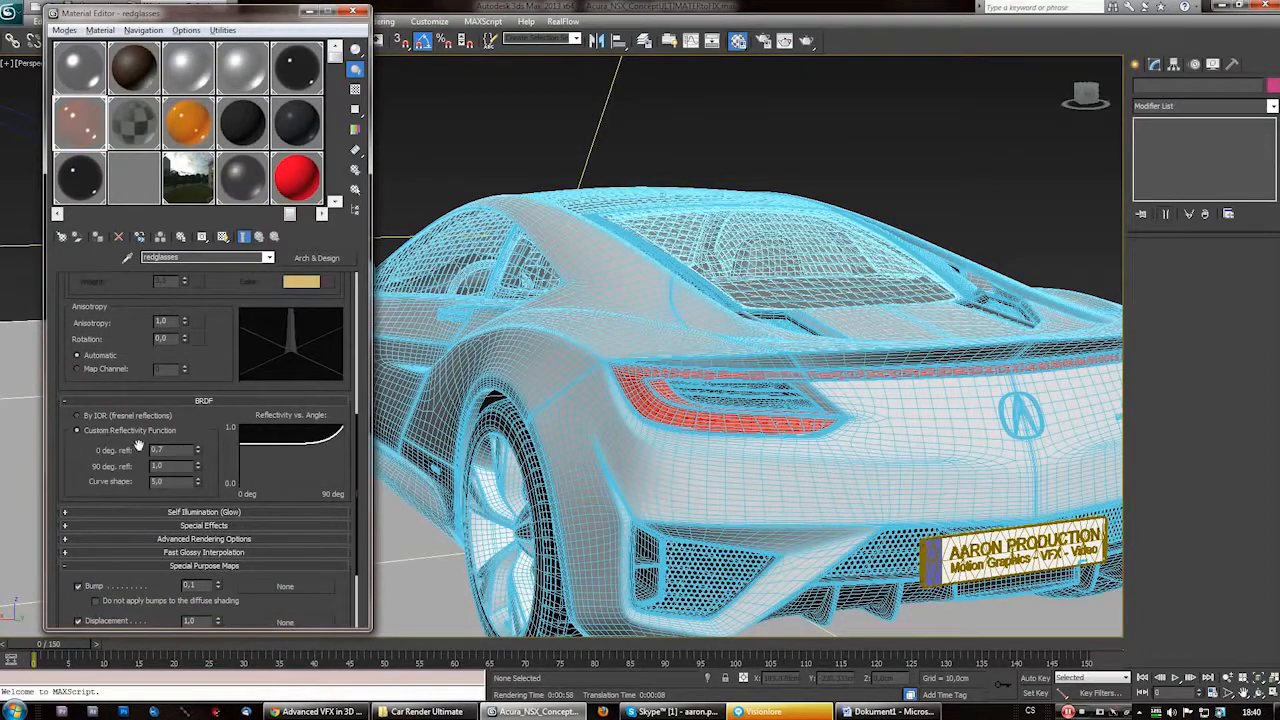
click(78, 415)
mouse_move(100, 429)
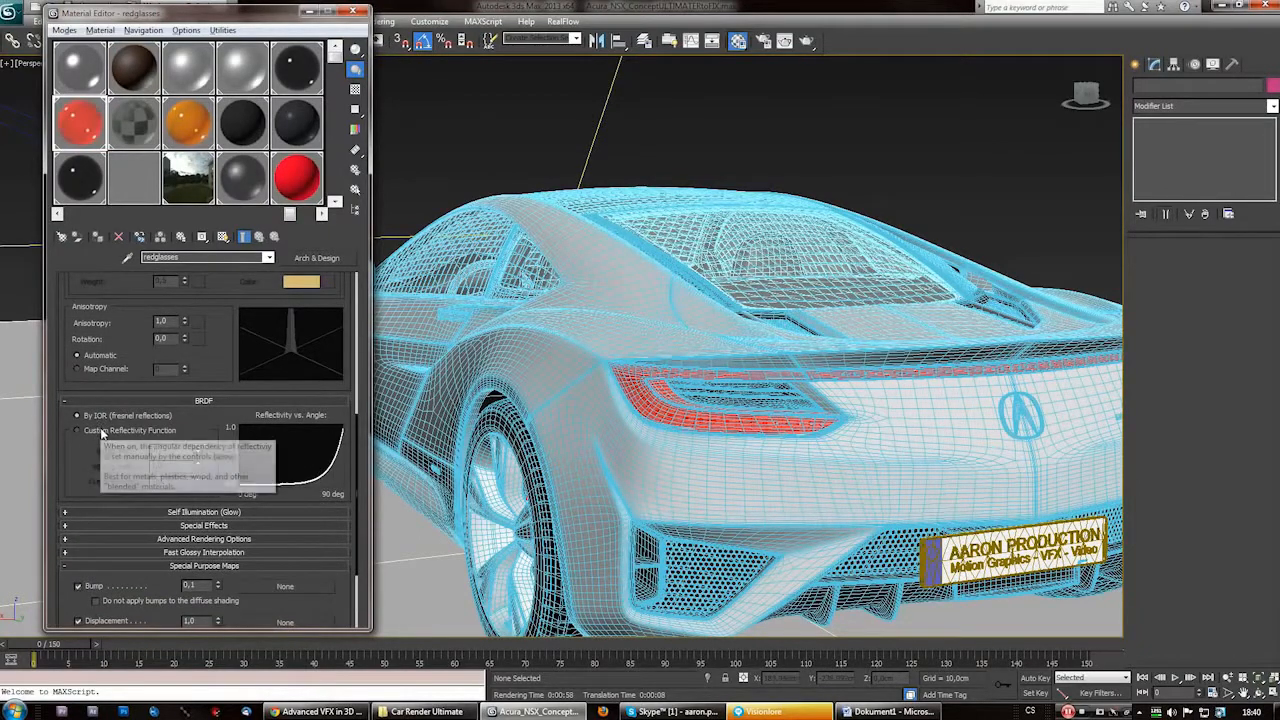
Try a custom reflectivity function on the redglasses material, comparing it with By IOR (fresnel reflections)
alt+middle_drag(708, 476, 609, 446)
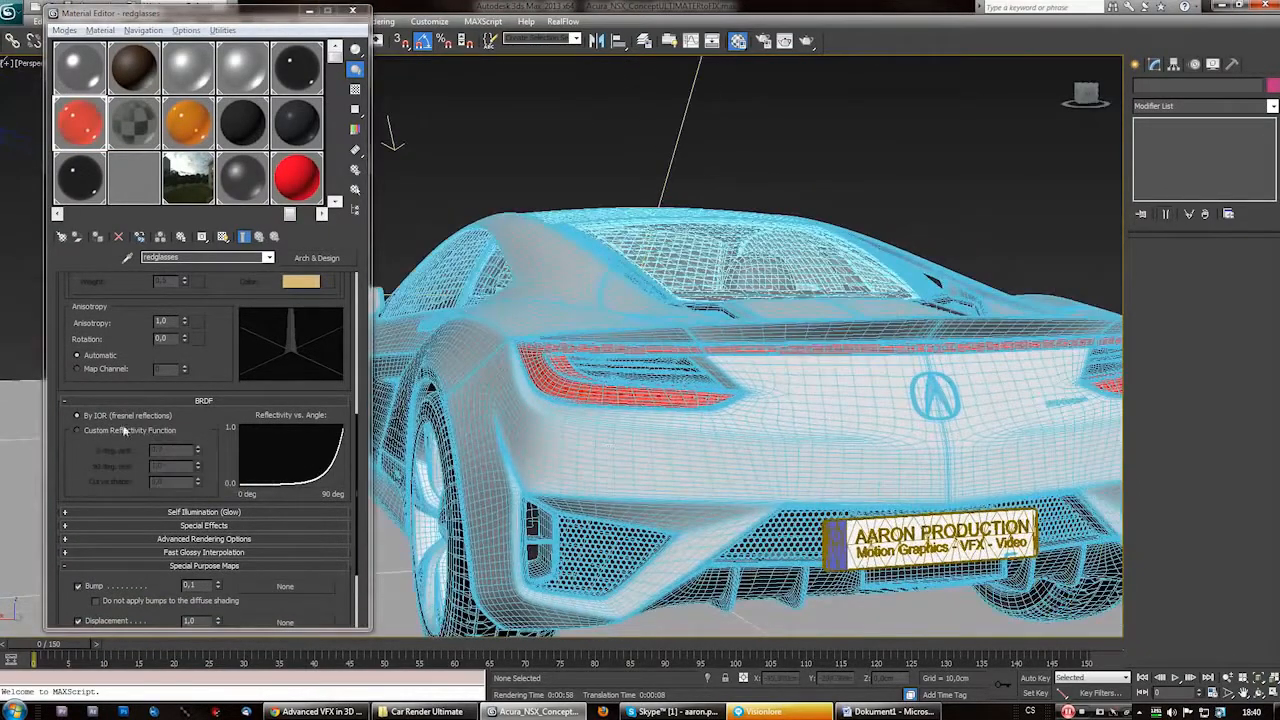
click(110, 429)
drag(200, 452, 197, 457)
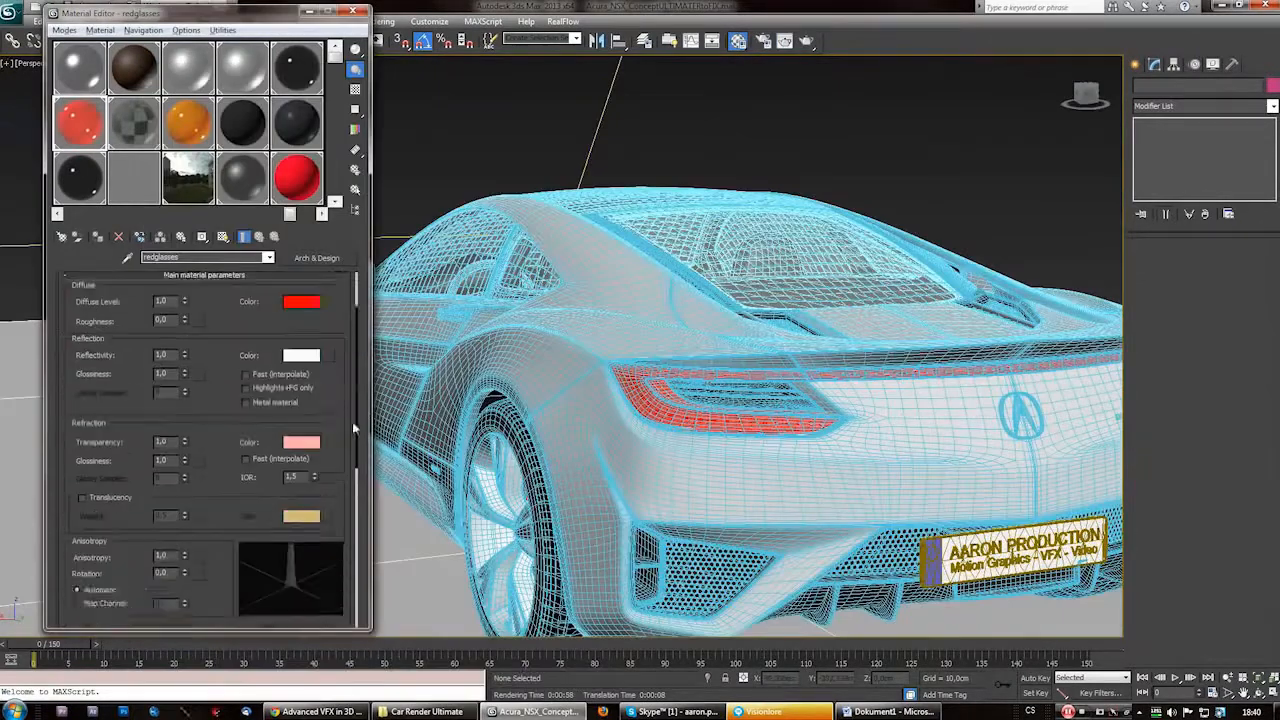
scroll(352, 421, down, 5)
click(96, 430)
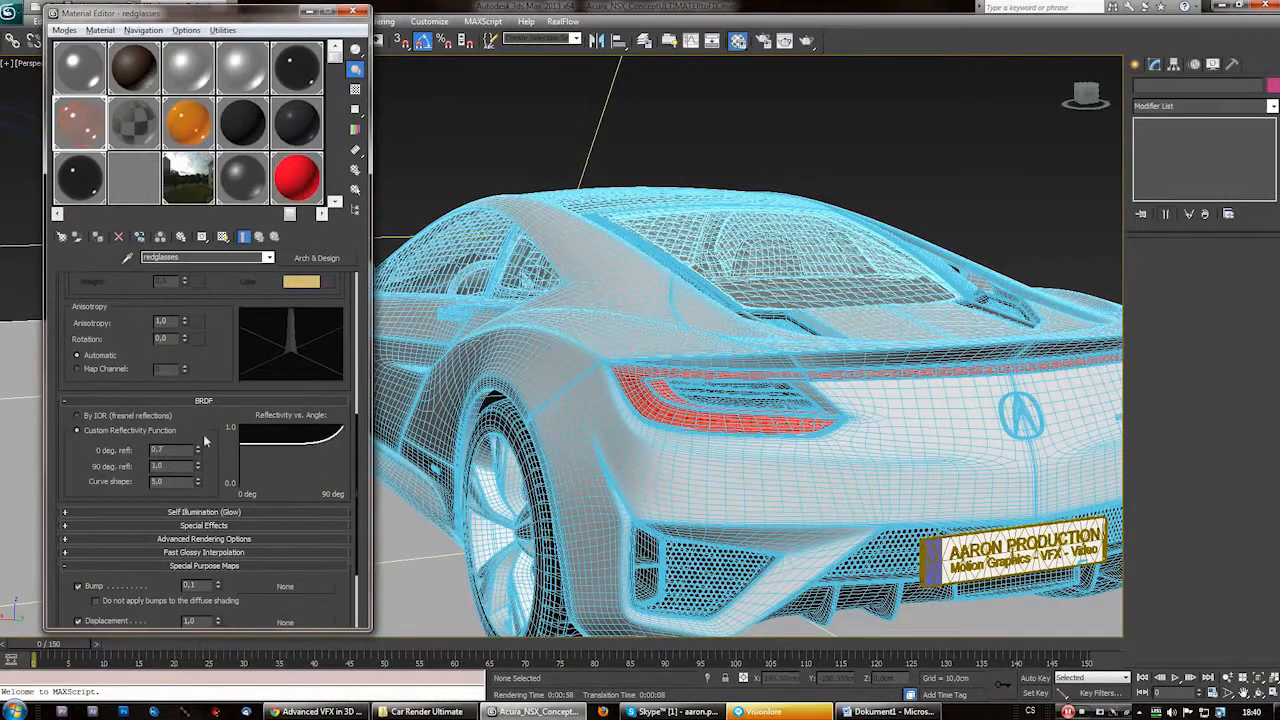
click(100, 416)
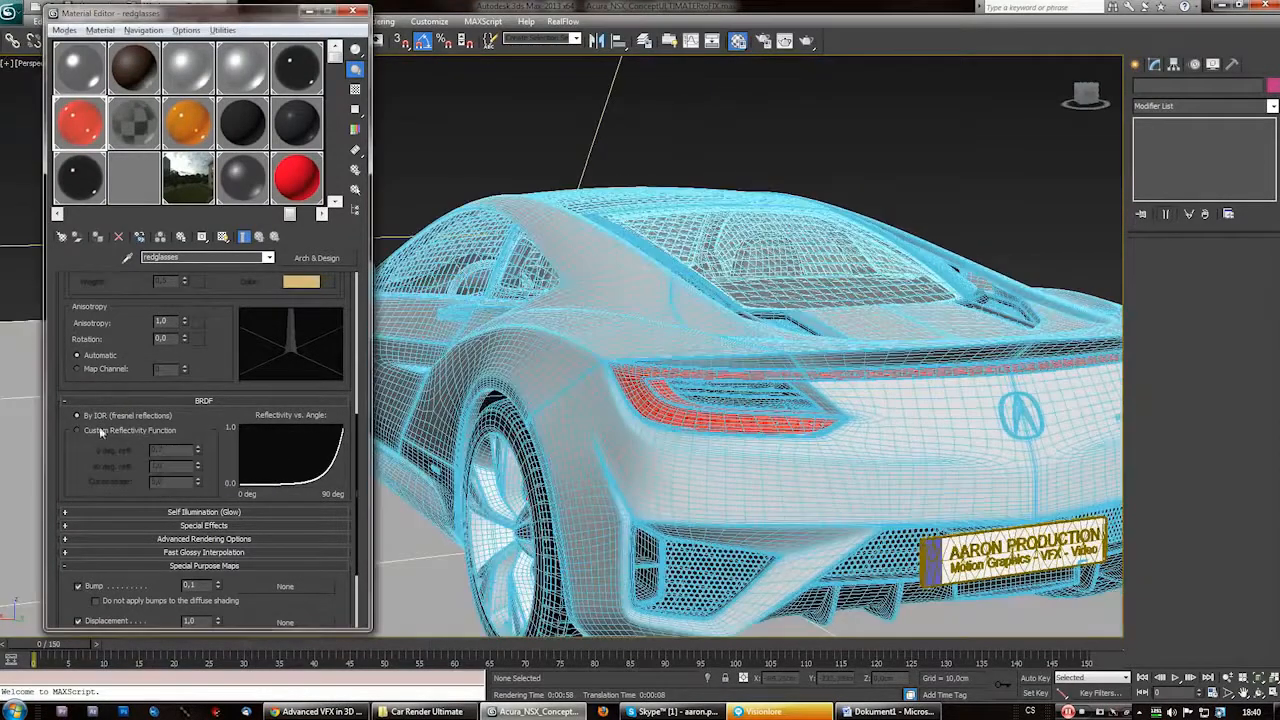
Test-render the car's rear with the redglasses material on a custom reflectivity function at 0 deg. refl 0.55
alt+middle_drag(620, 548, 532, 523)
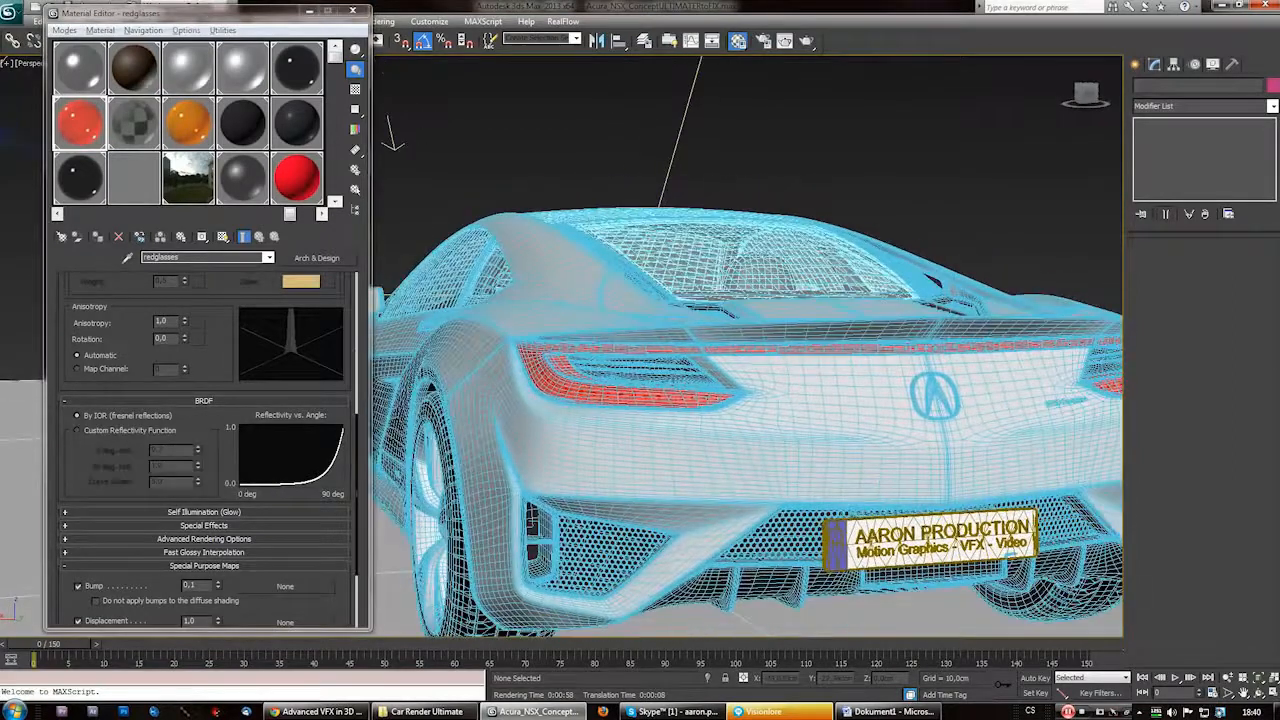
click(160, 431)
drag(200, 455, 198, 455)
alt+middle_drag(737, 503, 741, 512)
key(shift+q)
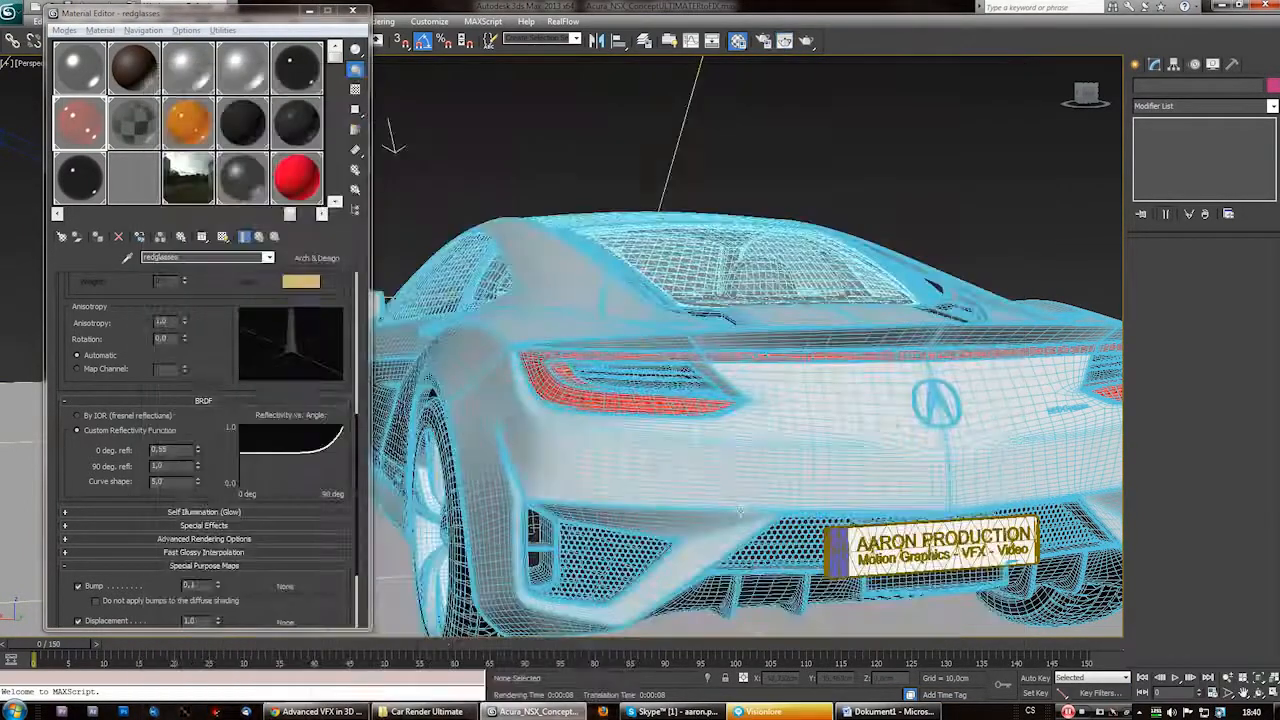
key(shift+q)
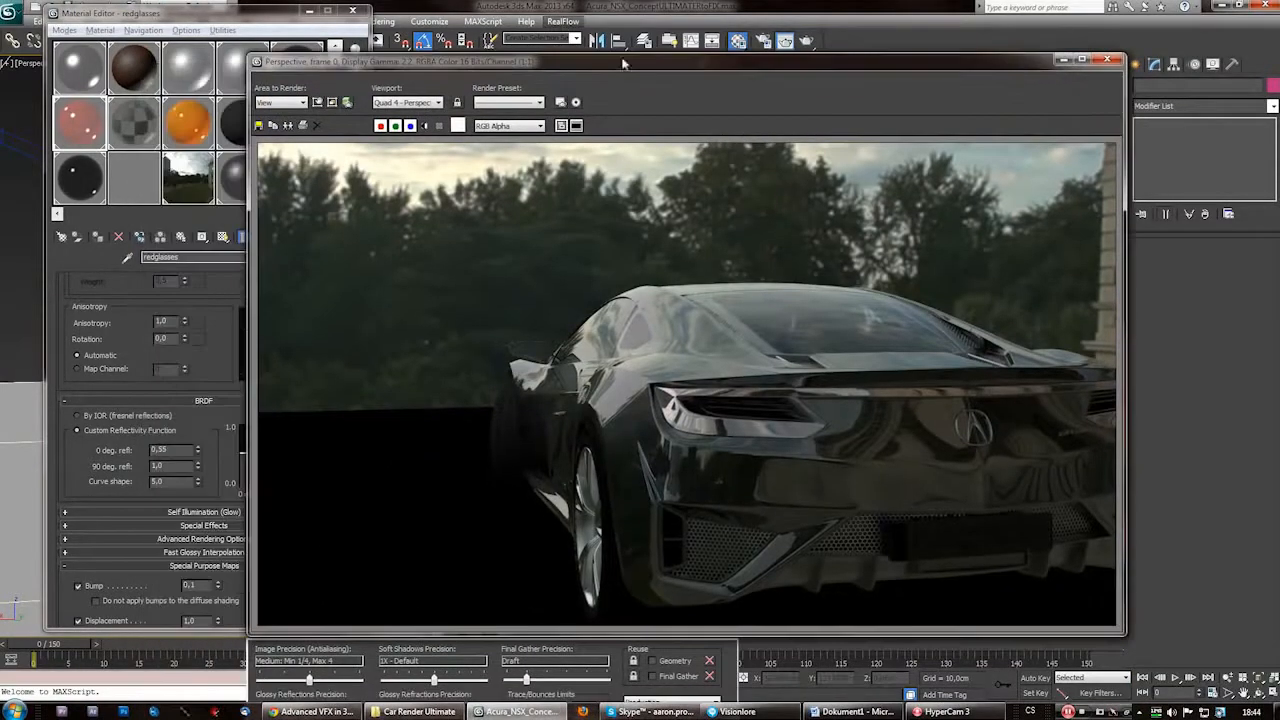
drag(188, 21, 168, 36)
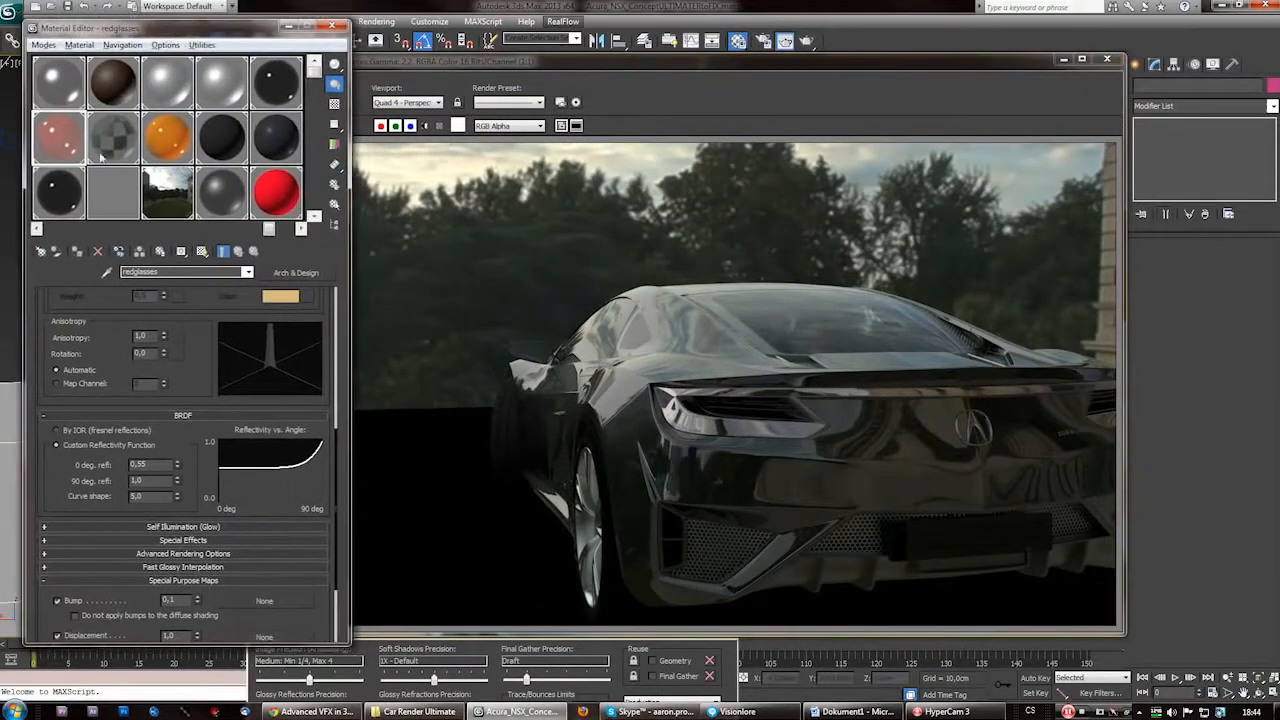
click(1109, 70)
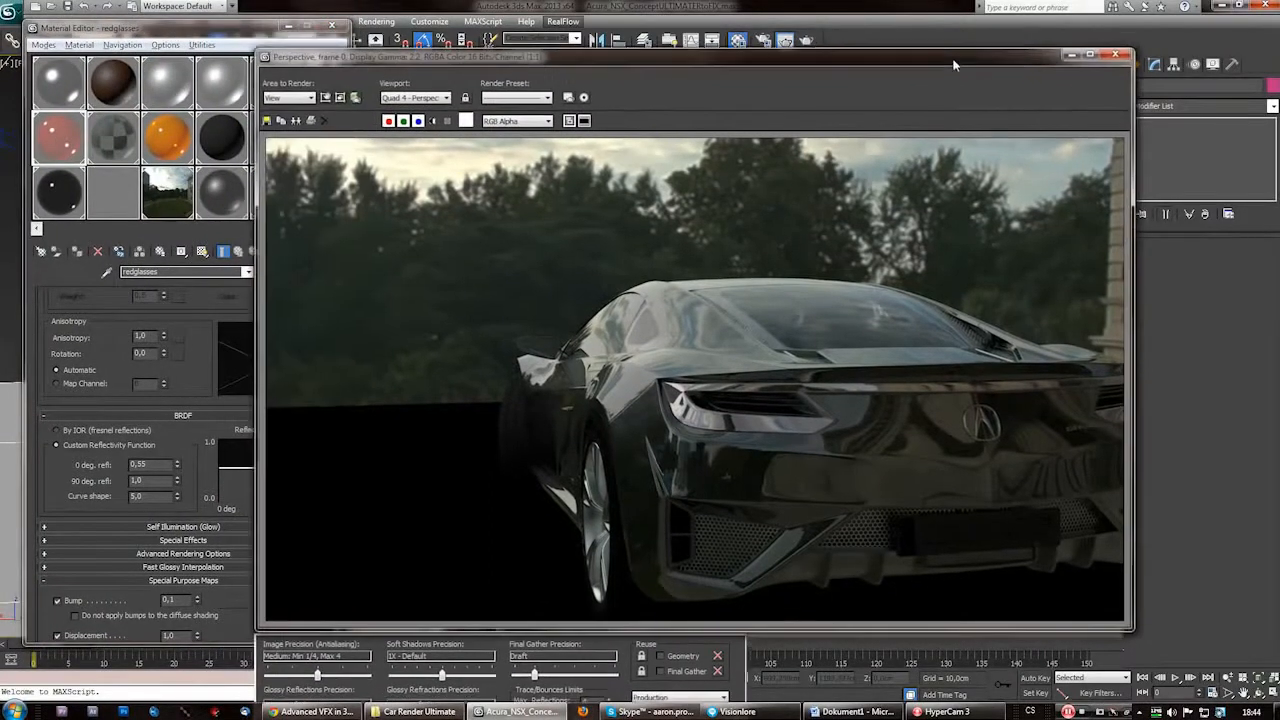
click(1116, 51)
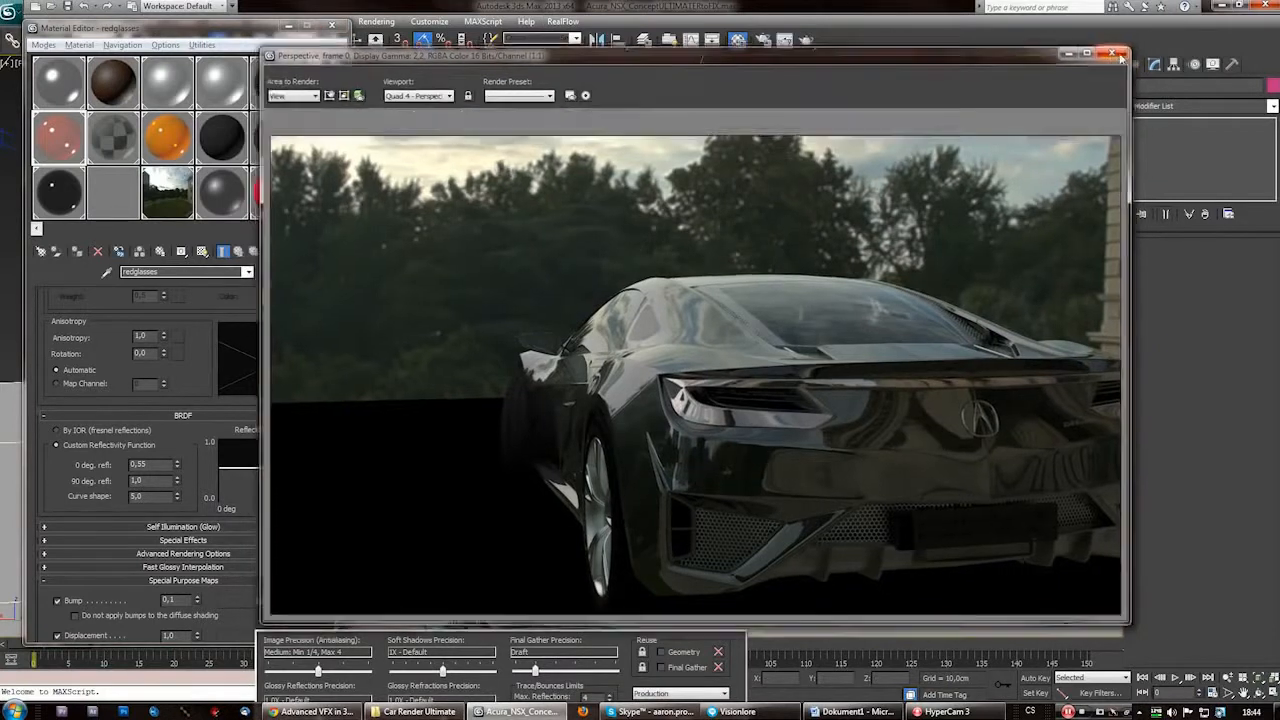
Try lower 0 deg. reflectivity values in the redglasses material's custom reflectivity function
click(82, 431)
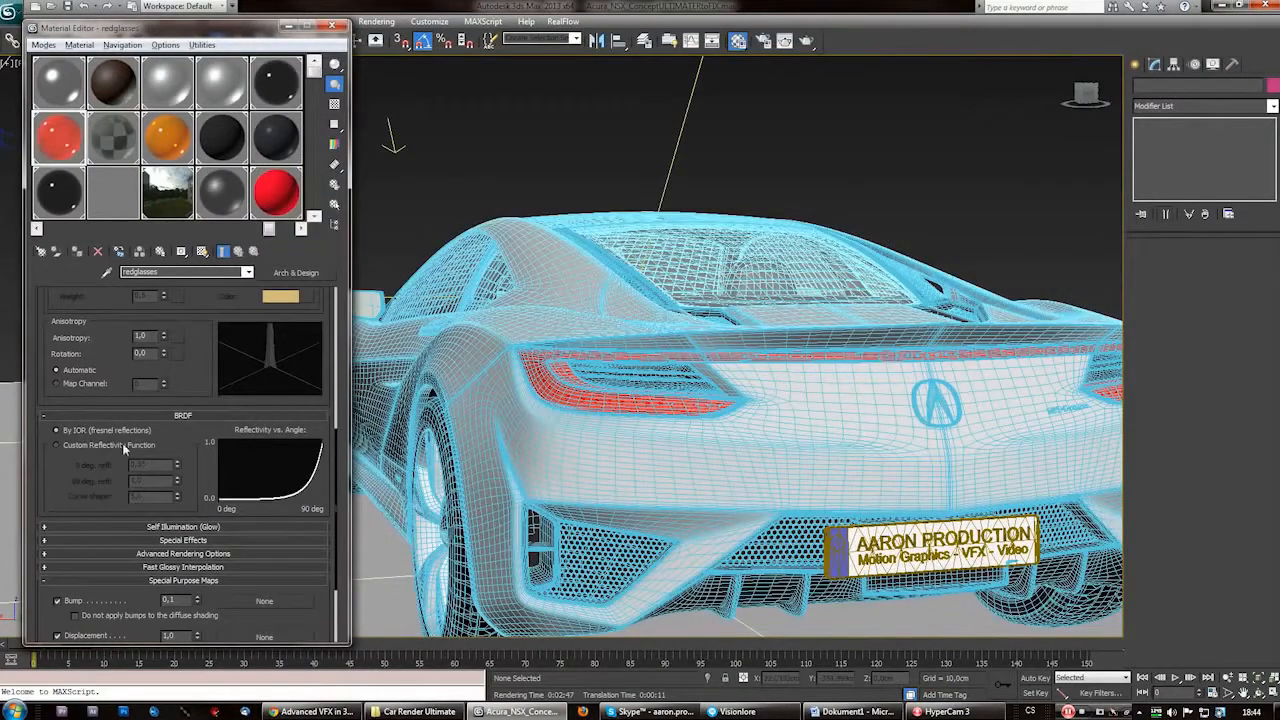
click(120, 445)
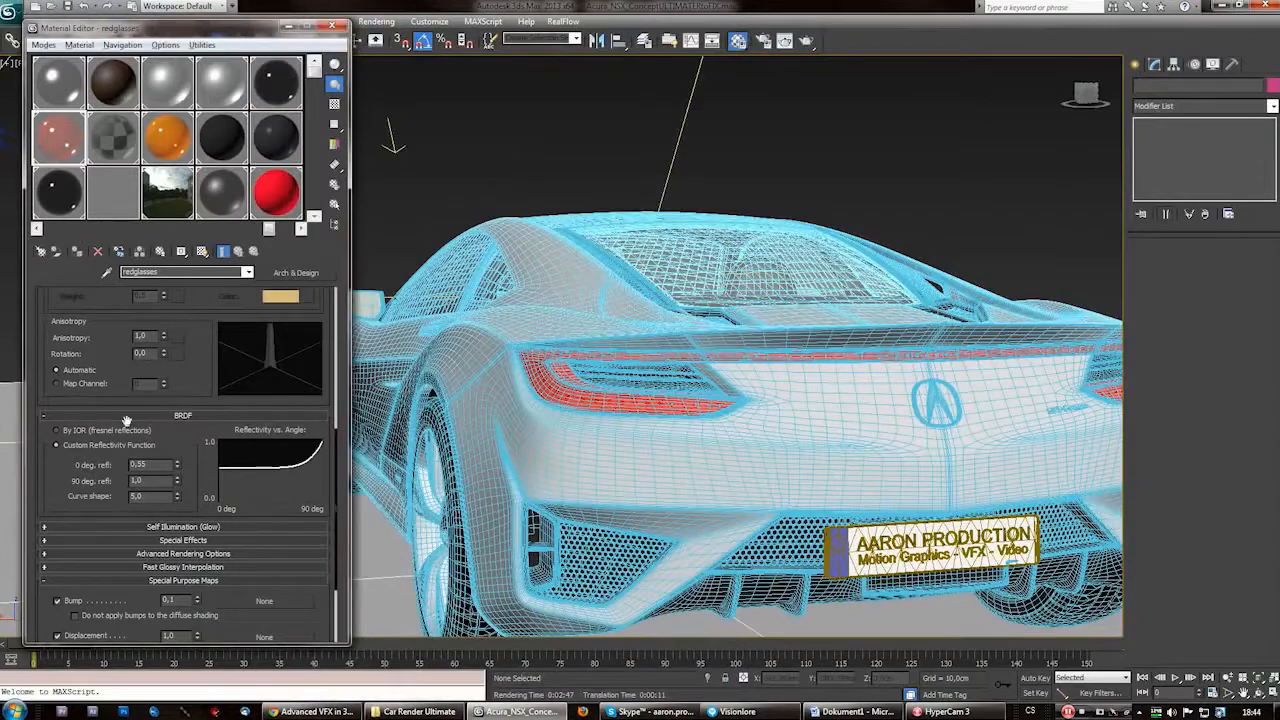
click(76, 431)
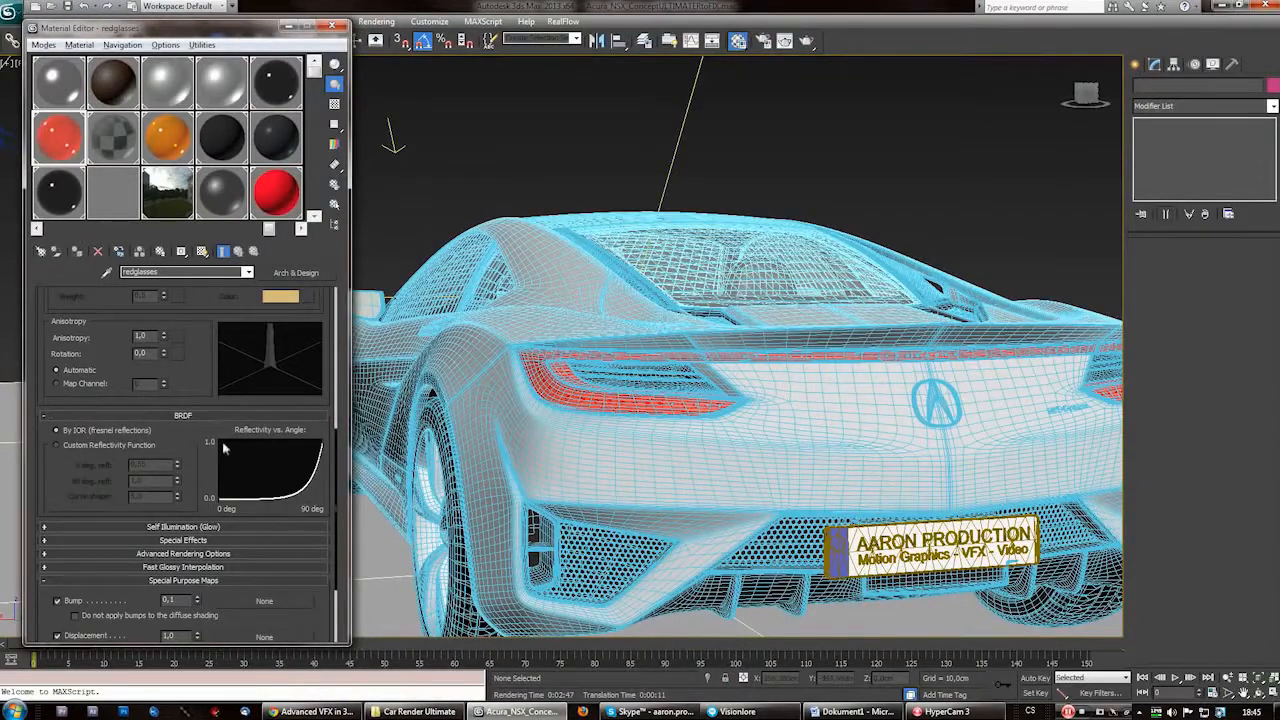
drag(334, 436, 346, 446)
click(82, 426)
click(177, 443)
click(62, 412)
click(75, 427)
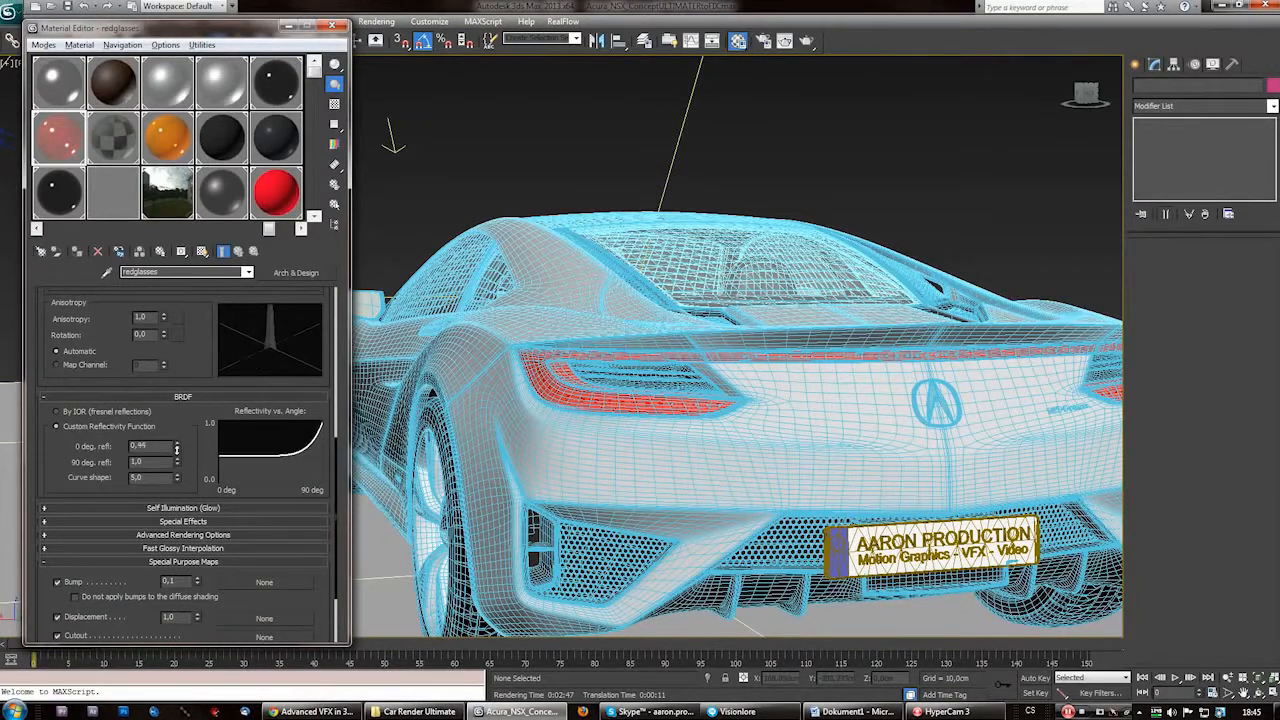
drag(177, 461, 177, 446)
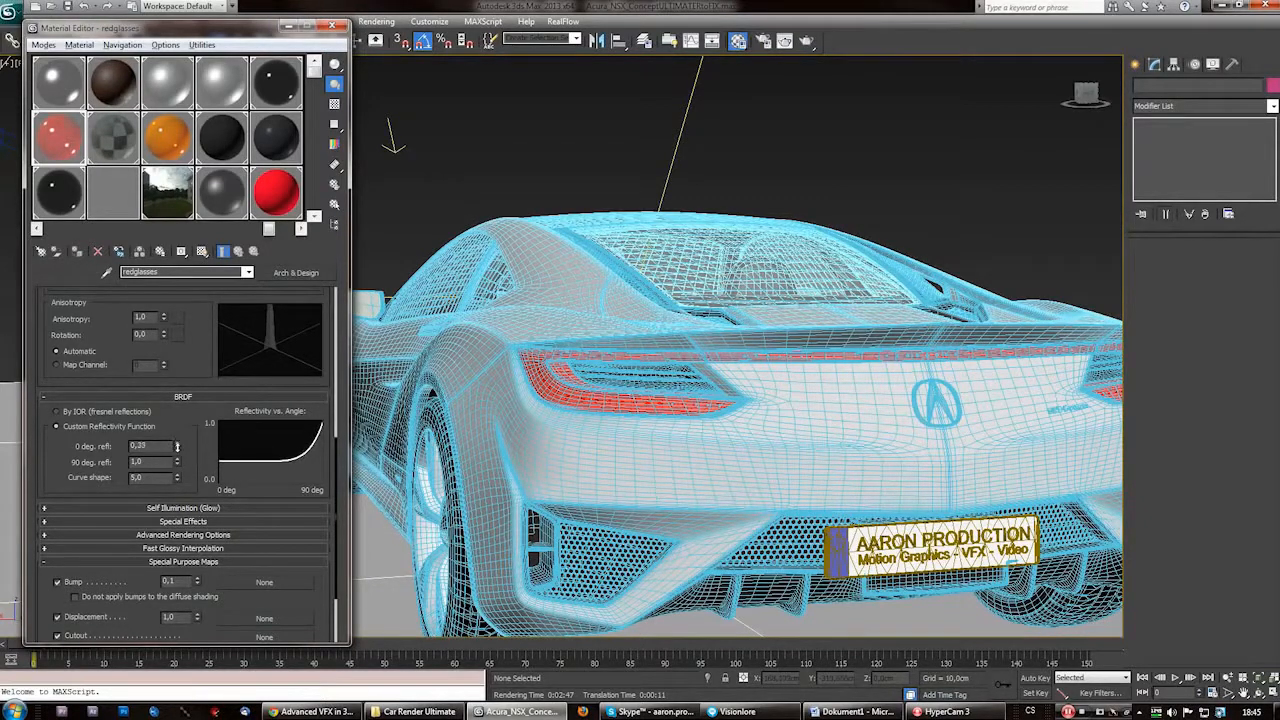
Set the redglasses material back to By IOR (fresnel reflections) and test-render the rear view
click(60, 411)
key(shift+q)
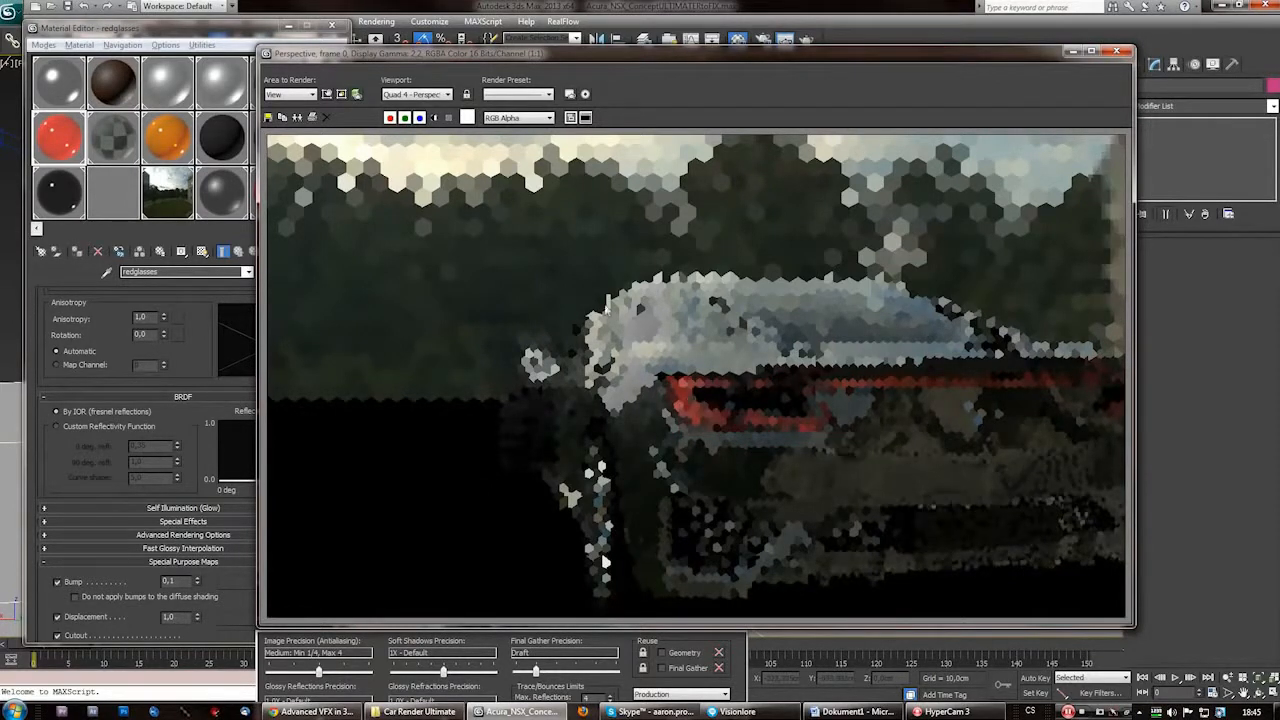
click(1174, 104)
click(769, 381)
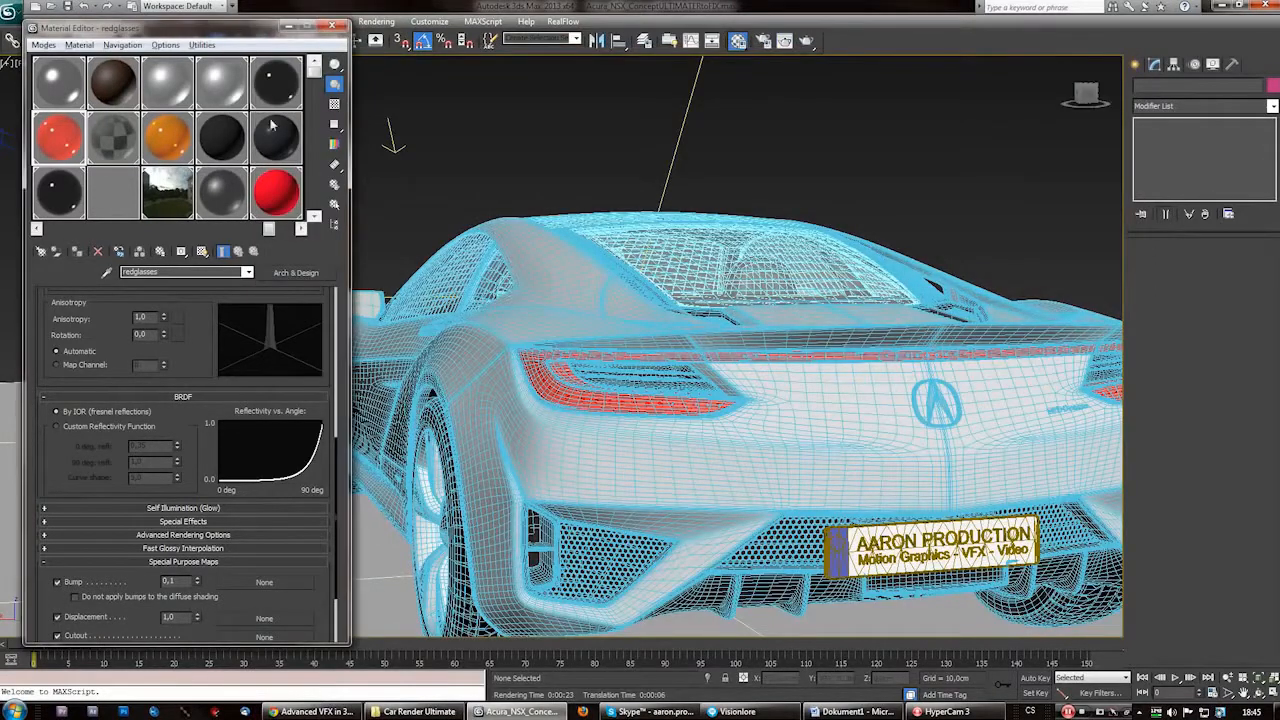
Examine the orangeglass material's colors, refraction and BRDF settings for the orange strip in the front headlight
scroll(668, 330, down, 3)
alt+middle_drag(668, 330, 760, 350)
scroll(640, 420, up, 4)
middle_drag(640, 420, 796, 520)
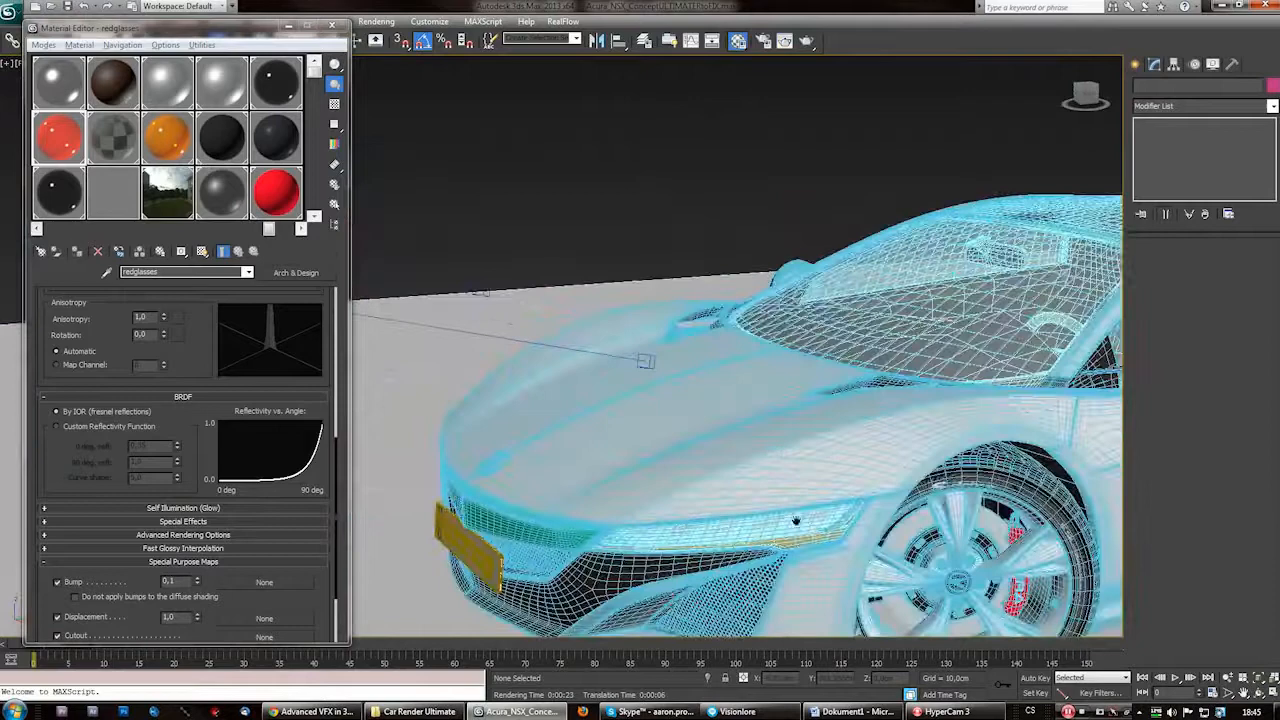
scroll(796, 520, up, 4)
click(170, 143)
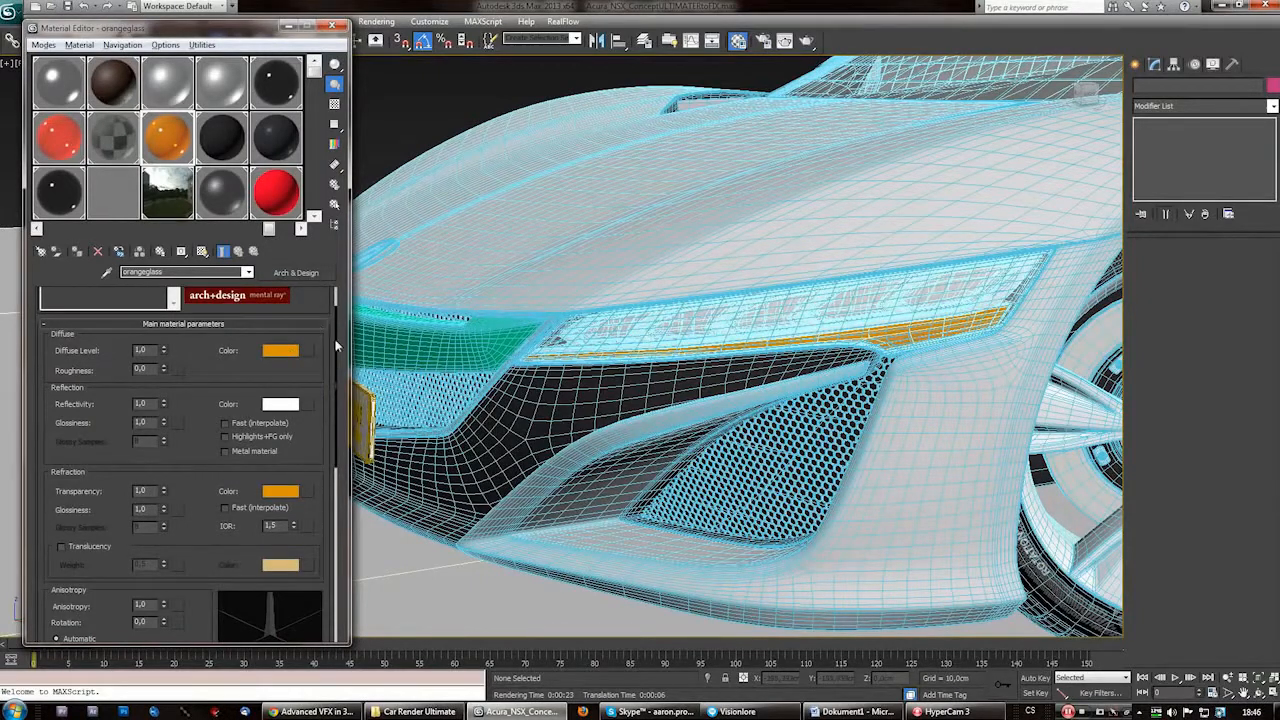
scroll(330, 406, down, 3)
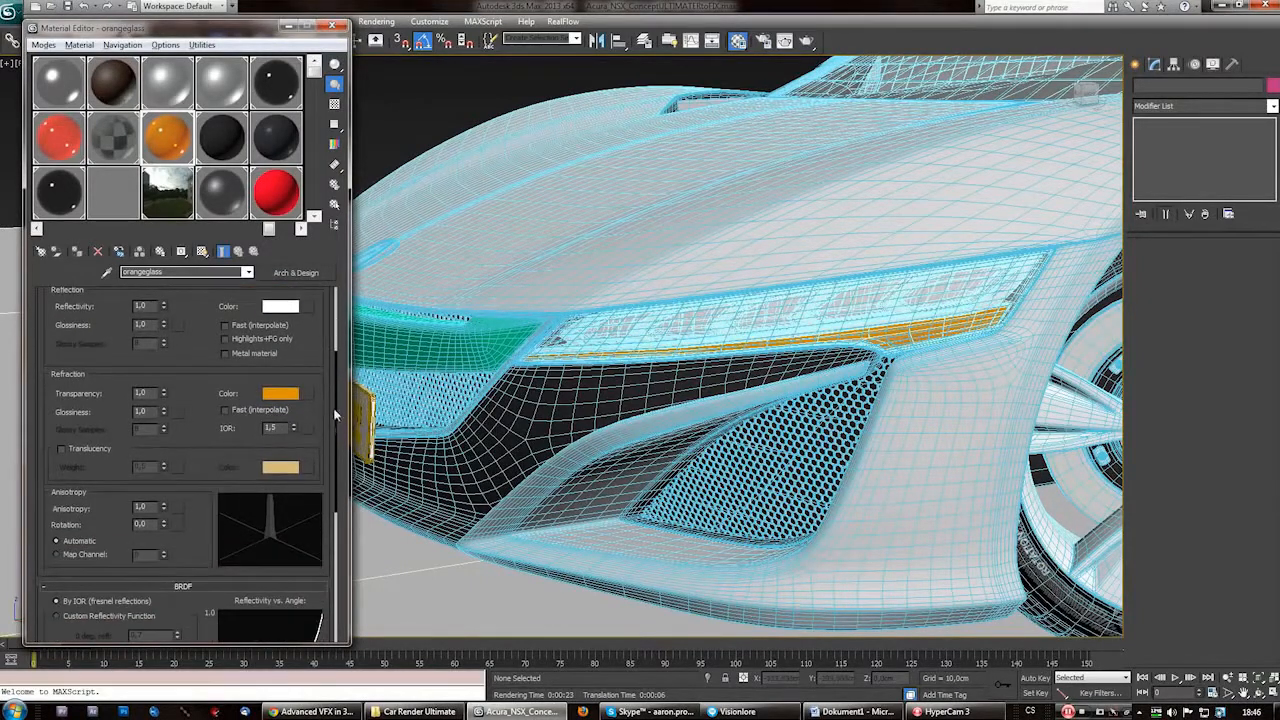
scroll(335, 415, down, 6)
scroll(336, 425, down, 5)
drag(336, 500, 160, 389)
scroll(335, 462, up, 10)
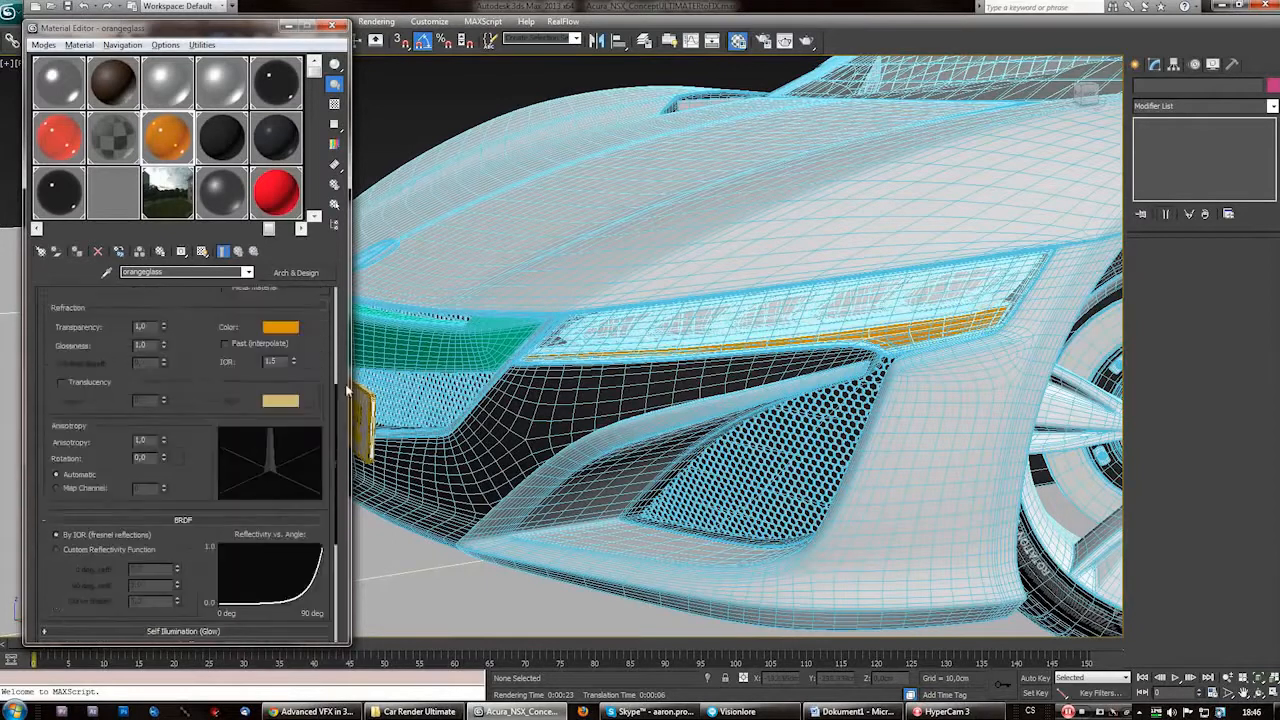
click(56, 140)
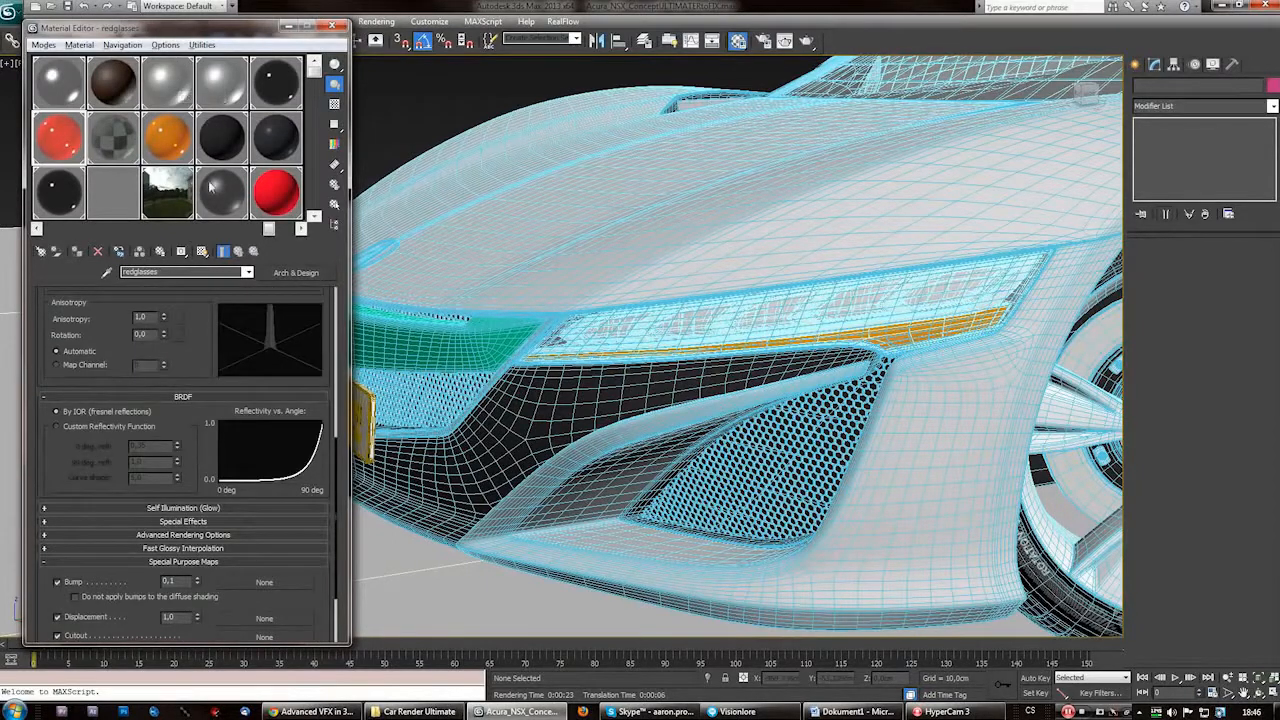
Replace the rim material with a fresh Autodesk Metal material
click(222, 84)
drag(238, 32, 228, 32)
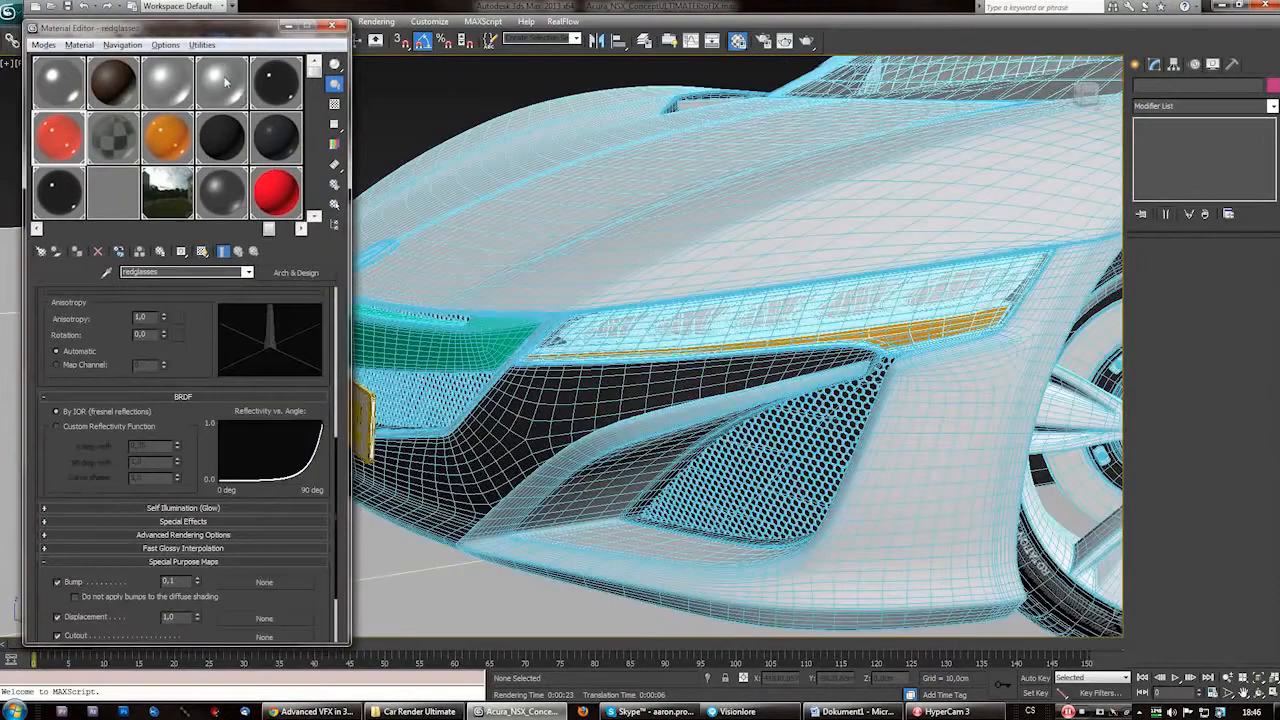
click(224, 84)
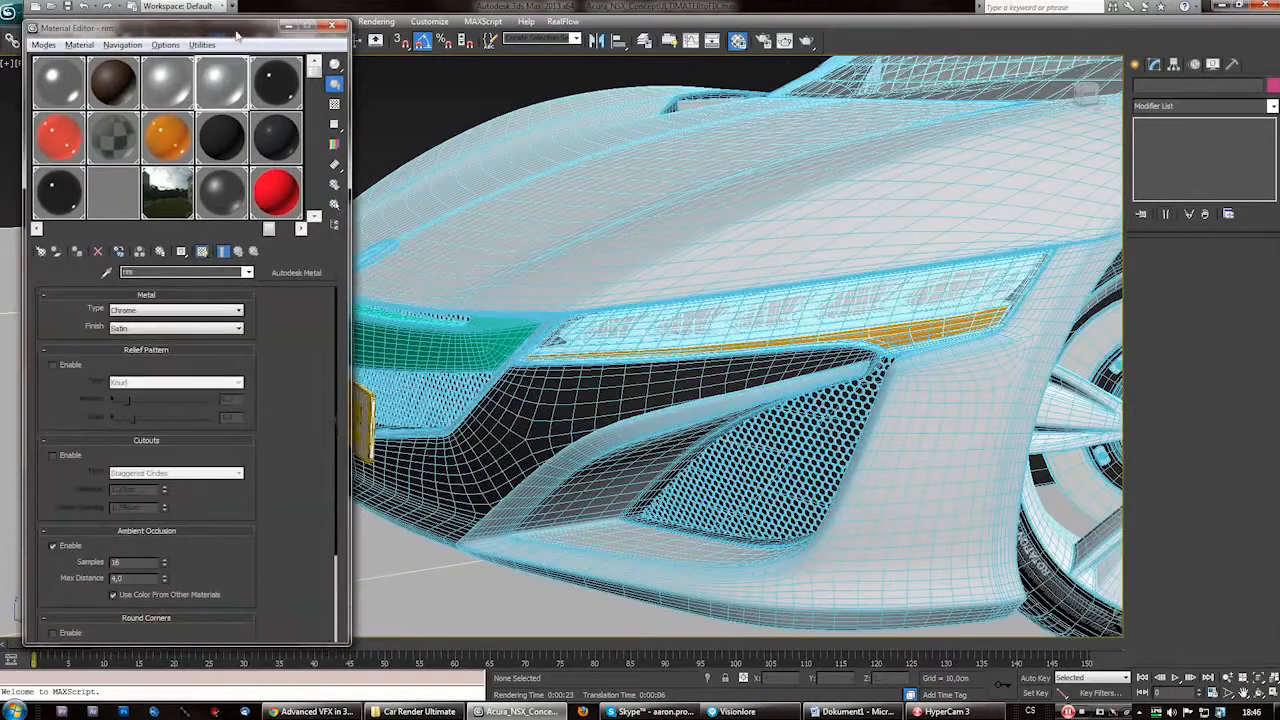
drag(237, 34, 227, 34)
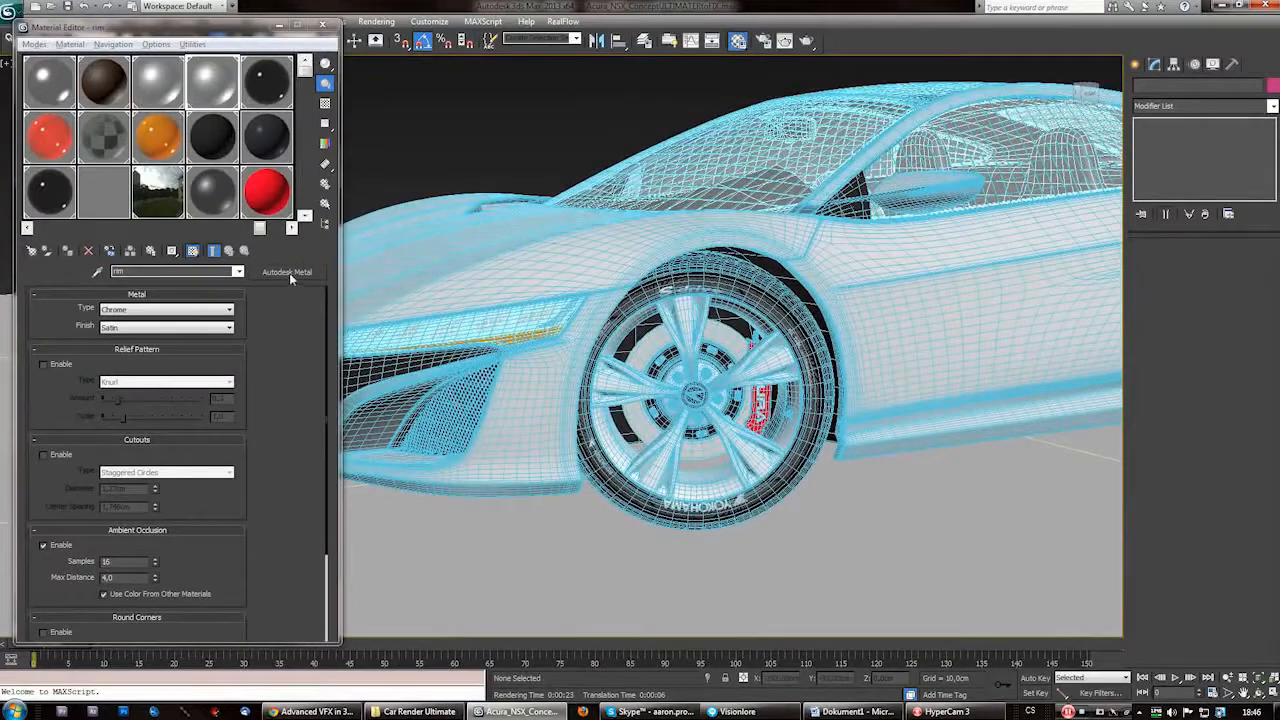
click(287, 271)
text(autodesk me)
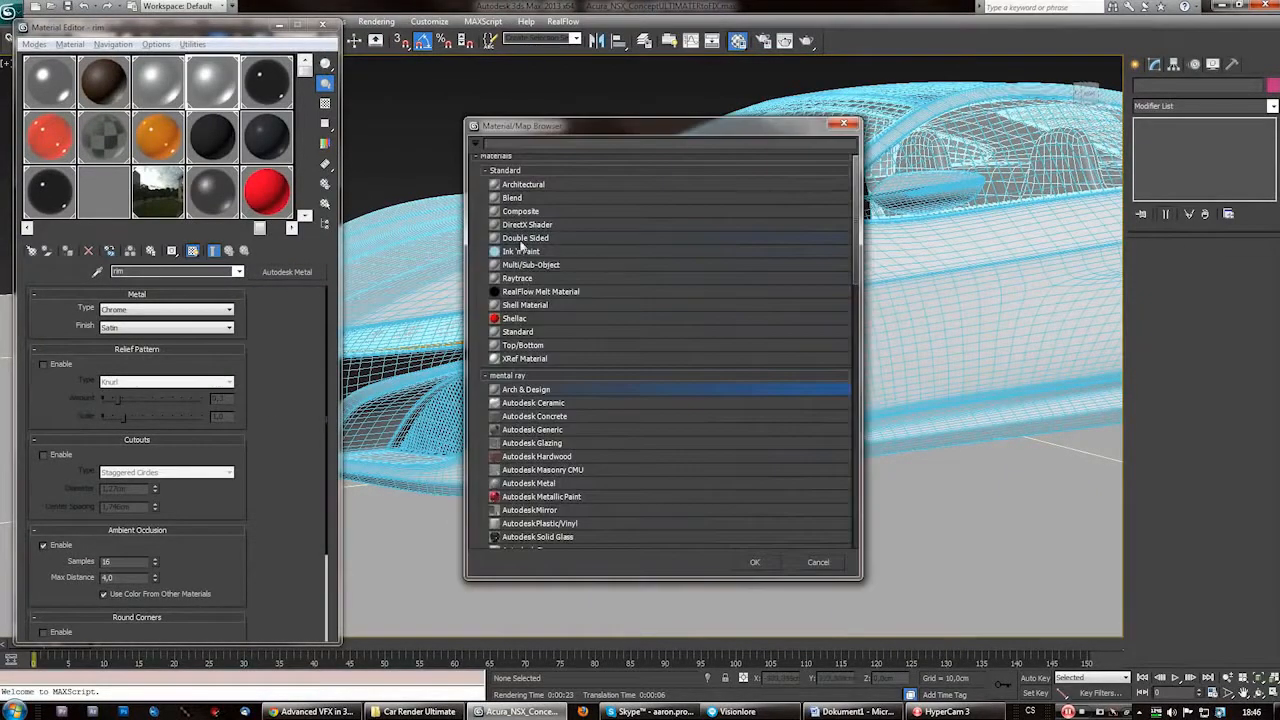
text(autodesk metal)
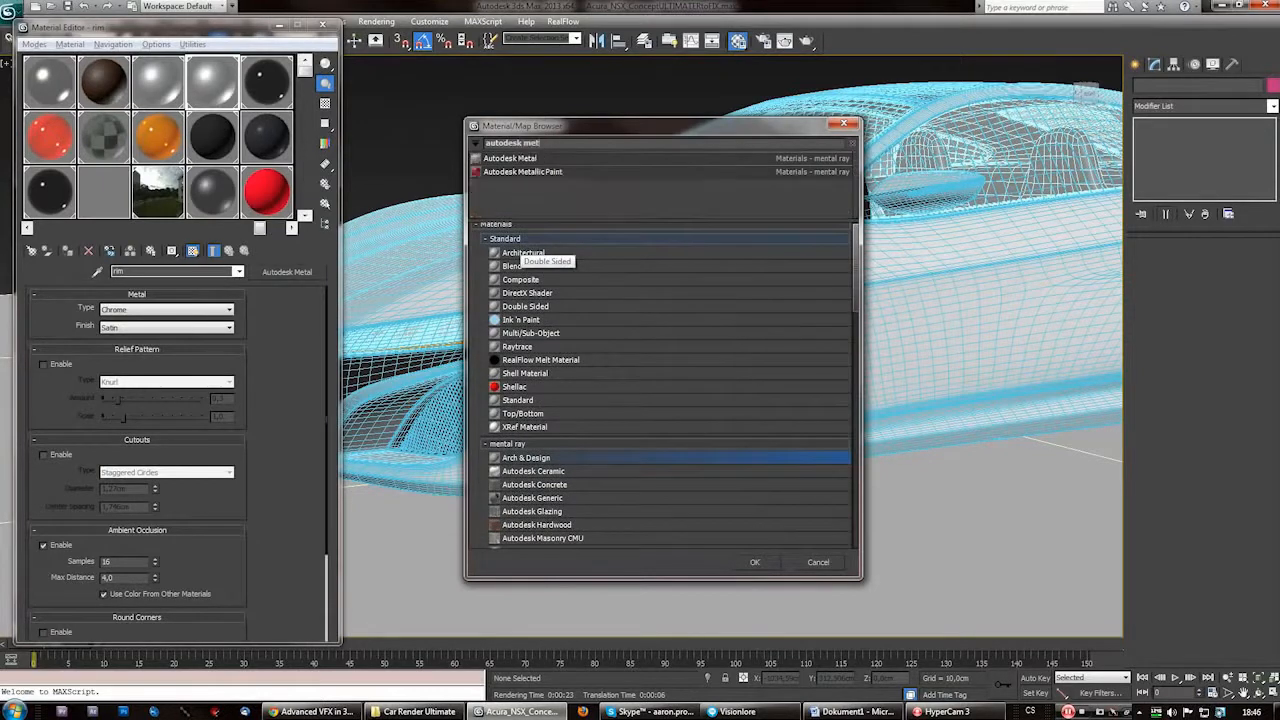
double_click(507, 159)
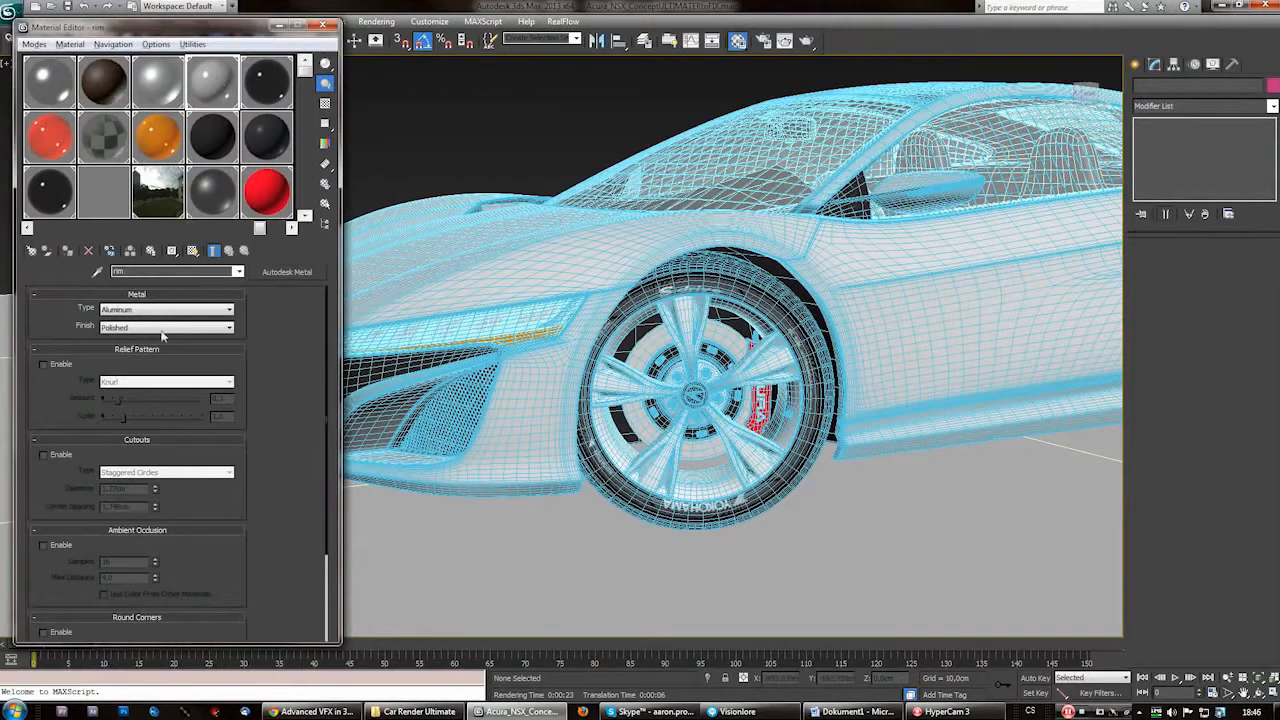
Set the rim material to Chrome with a Satin finish and enable its Ambient Occlusion
click(177, 311)
click(145, 339)
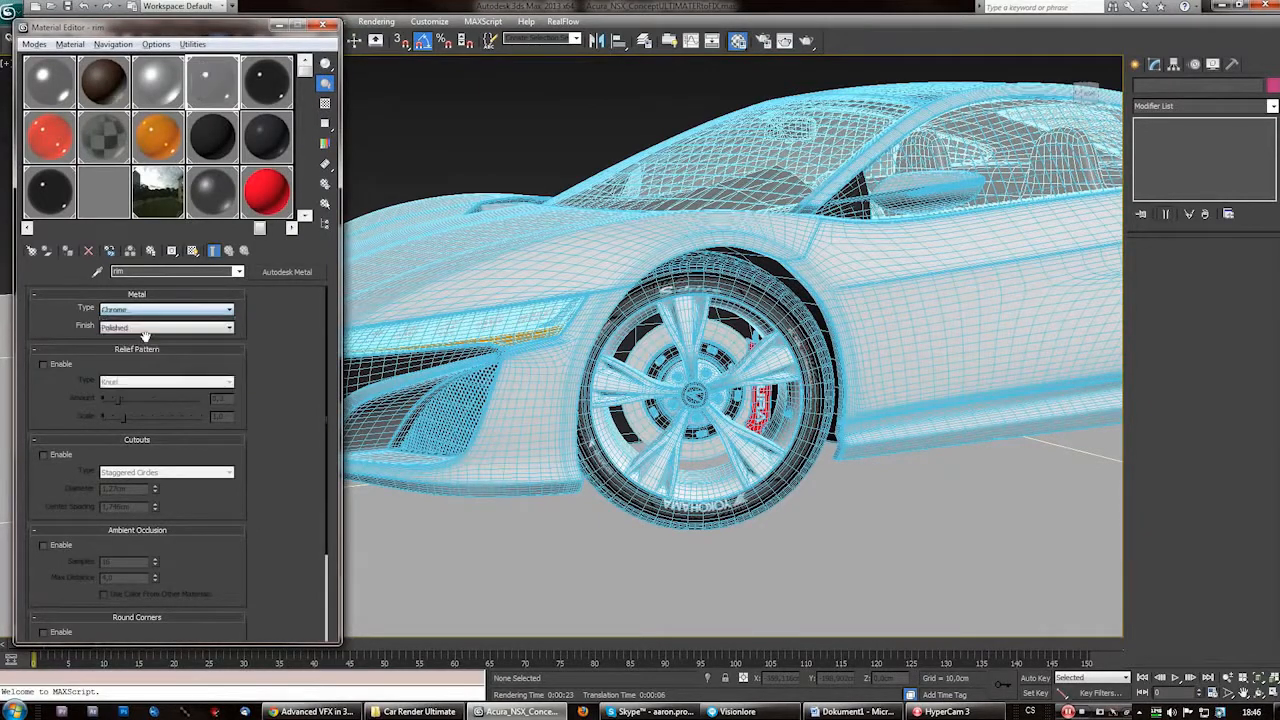
click(177, 330)
click(150, 350)
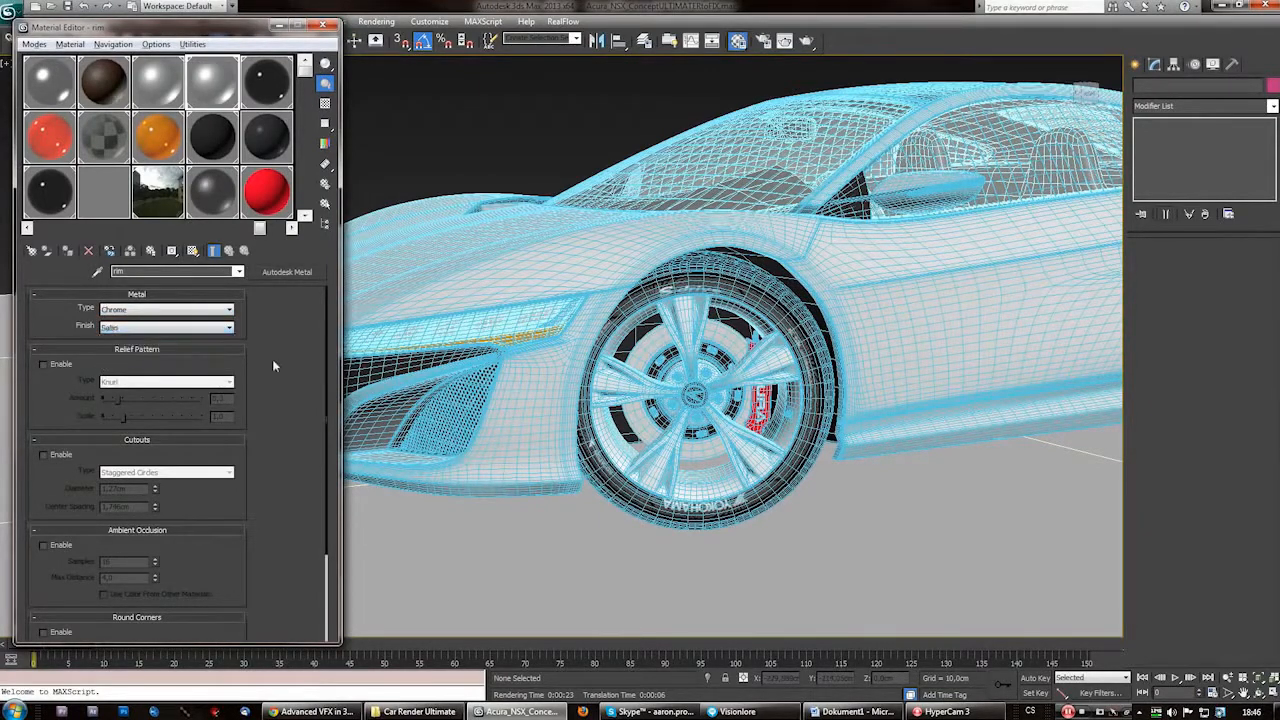
scroll(295, 420, down, 3)
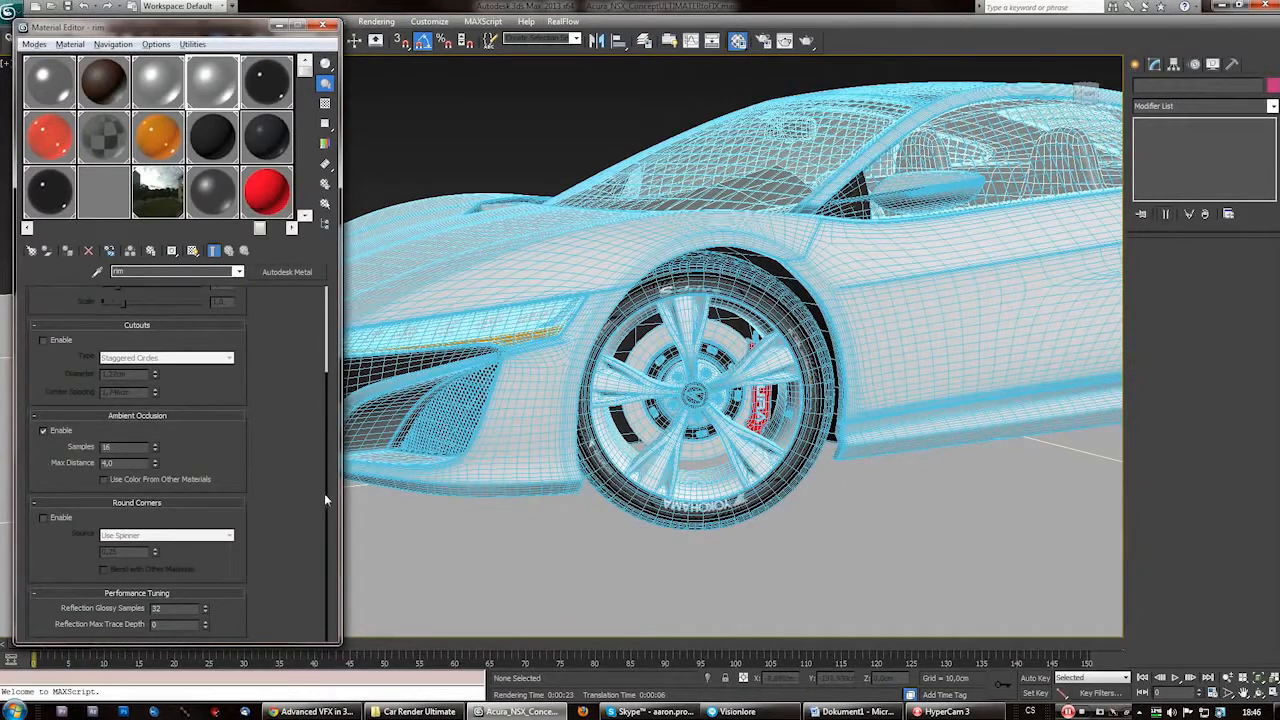
scroll(324, 493, up, 3)
Ungroup the front-left wheel group so its rim can be selected on its own
click(688, 305)
right_click(687, 305)
drag(264, 26, 246, 78)
click(109, 21)
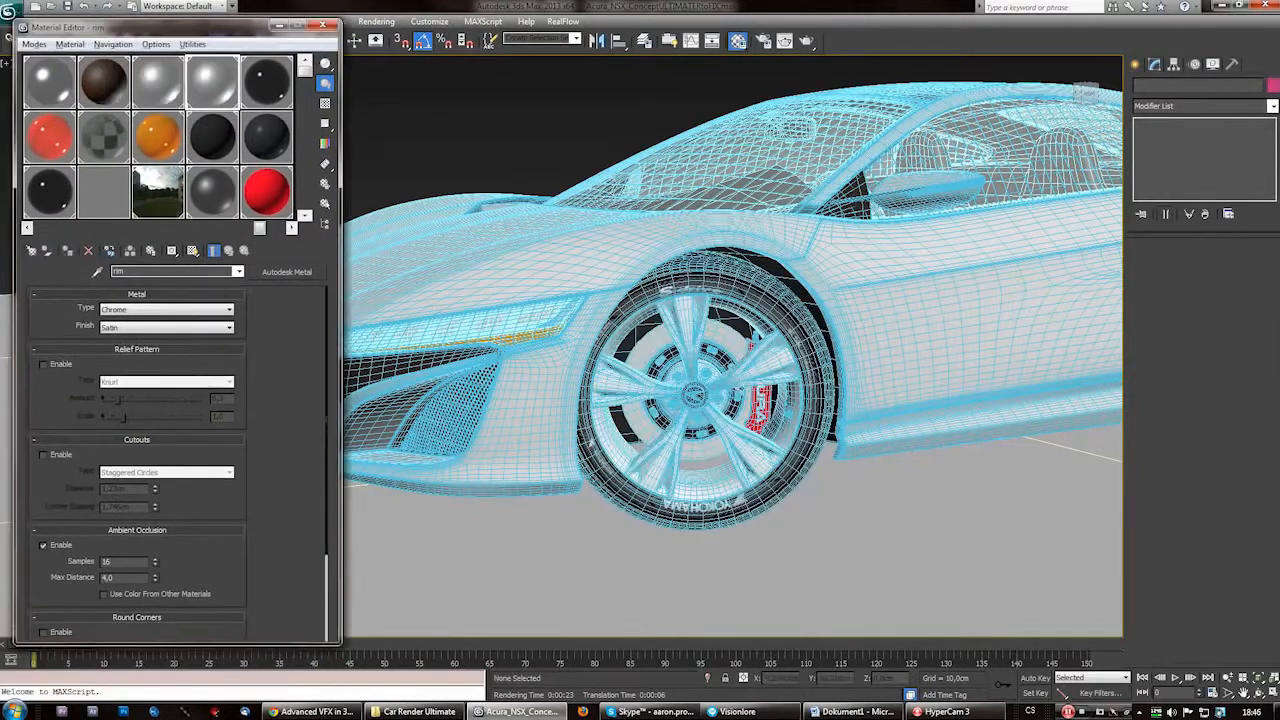
click(688, 310)
right_click(688, 315)
drag(250, 28, 232, 80)
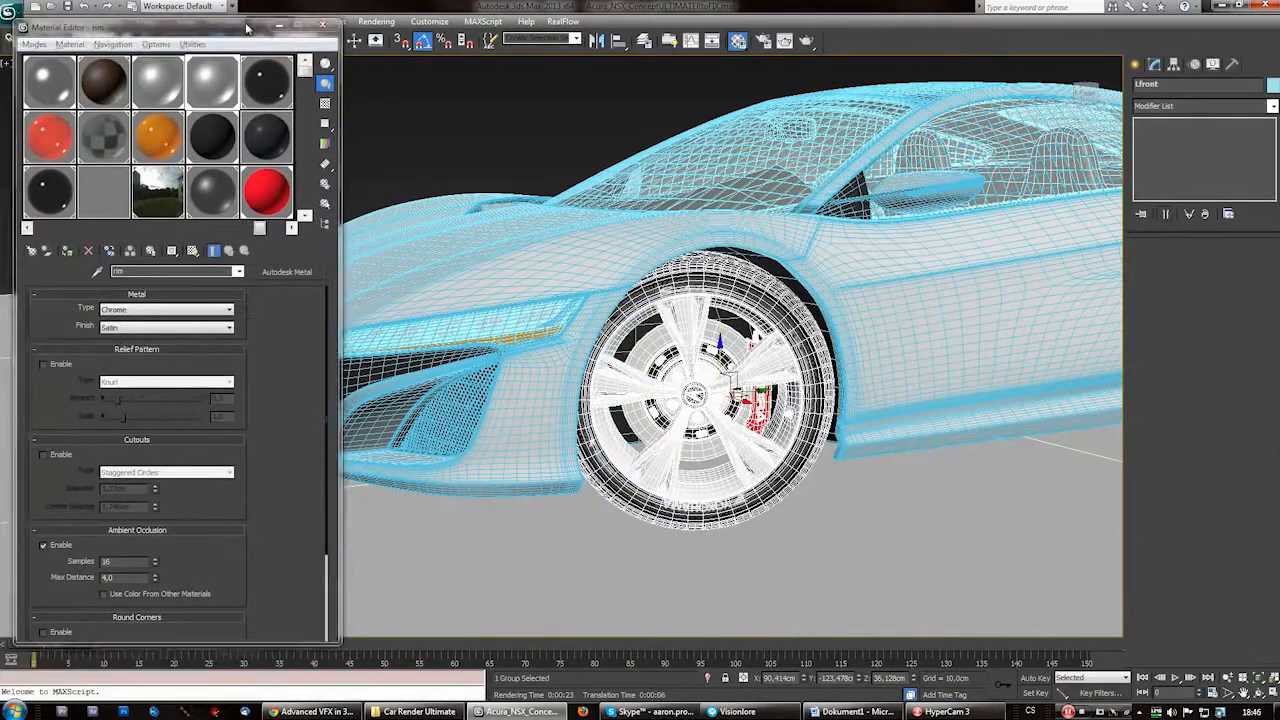
drag(250, 28, 232, 80)
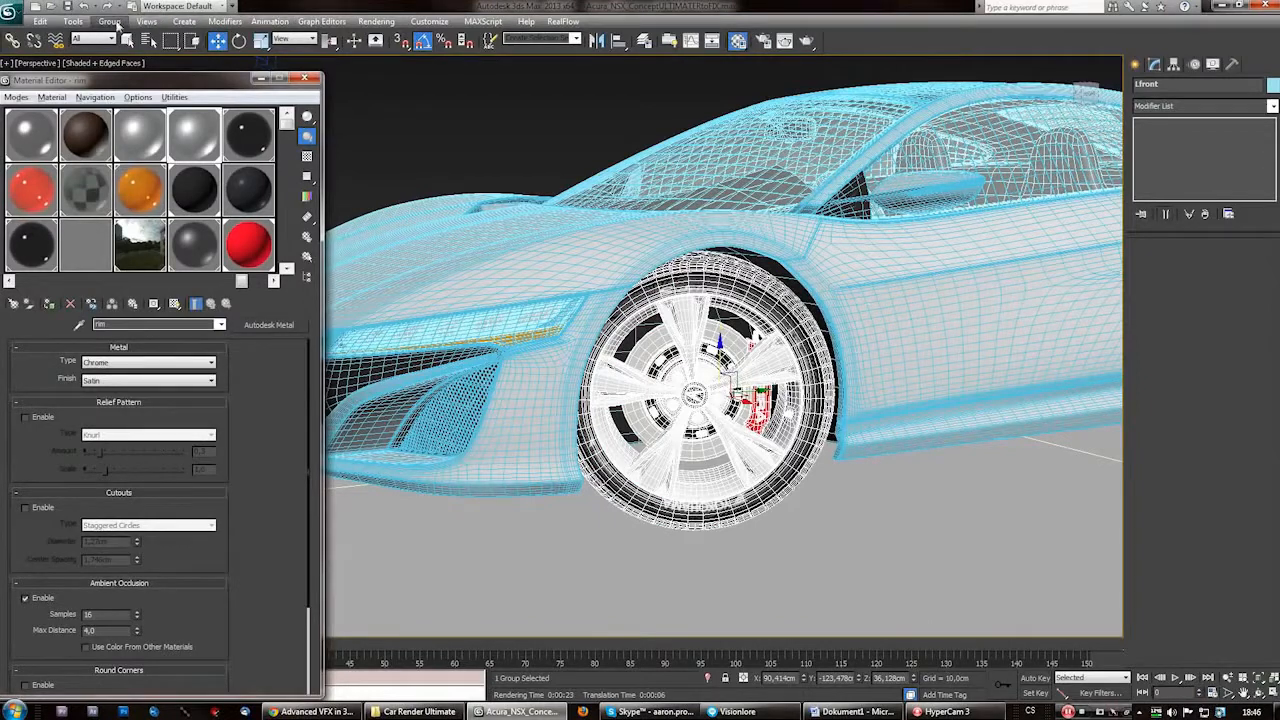
click(110, 21)
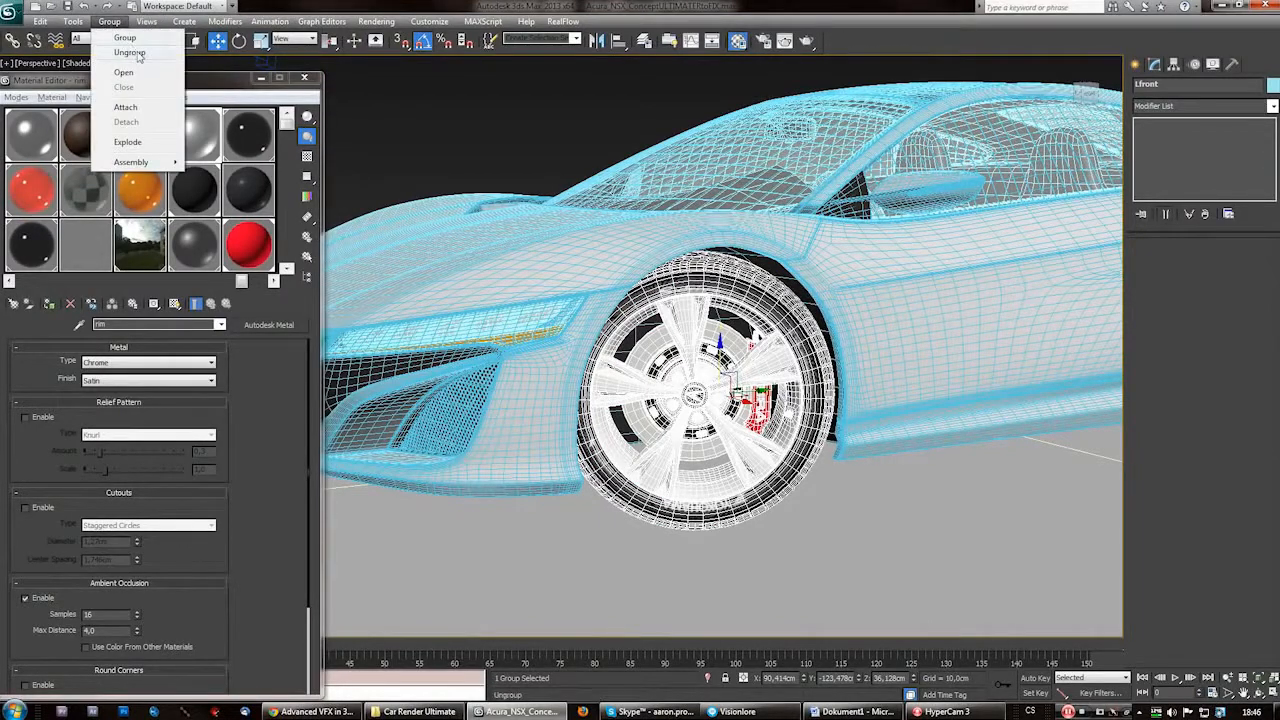
click(129, 52)
Inspect the assigned material name in the front-left rim's object properties and look over the available sample materials
click(705, 285)
click(688, 312)
right_click(688, 315)
click(722, 390)
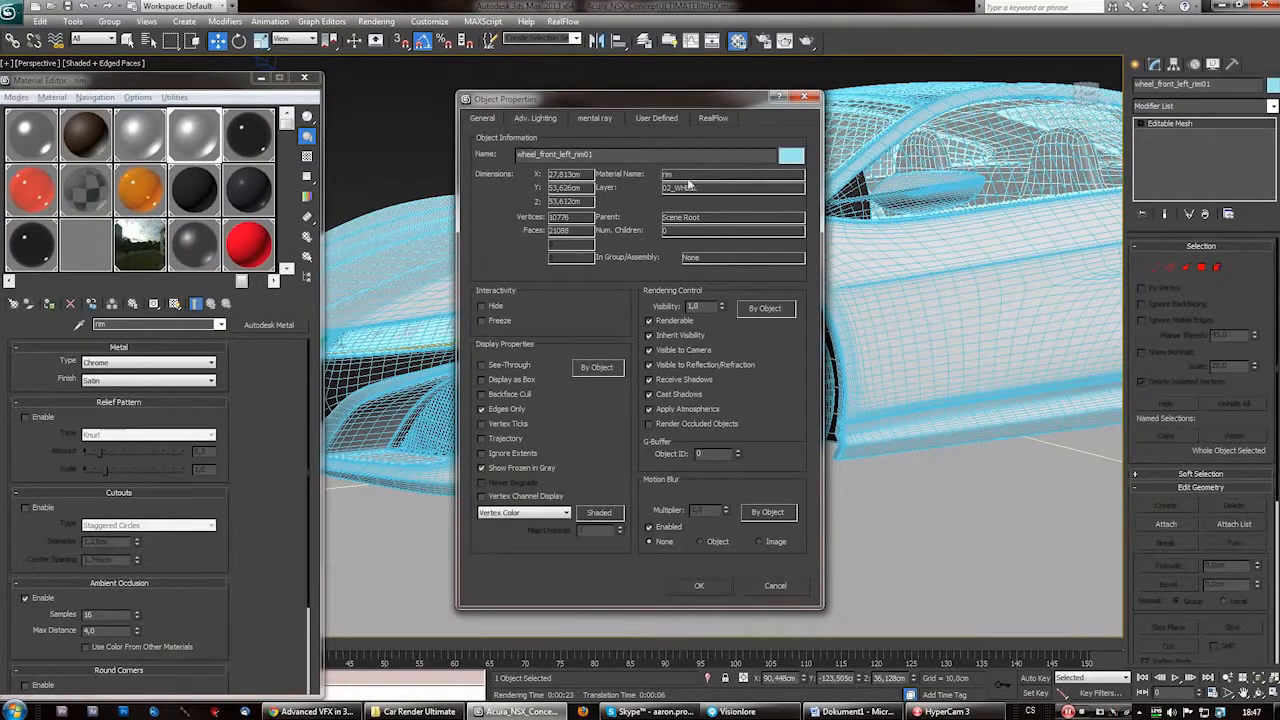
drag(670, 102, 714, 162)
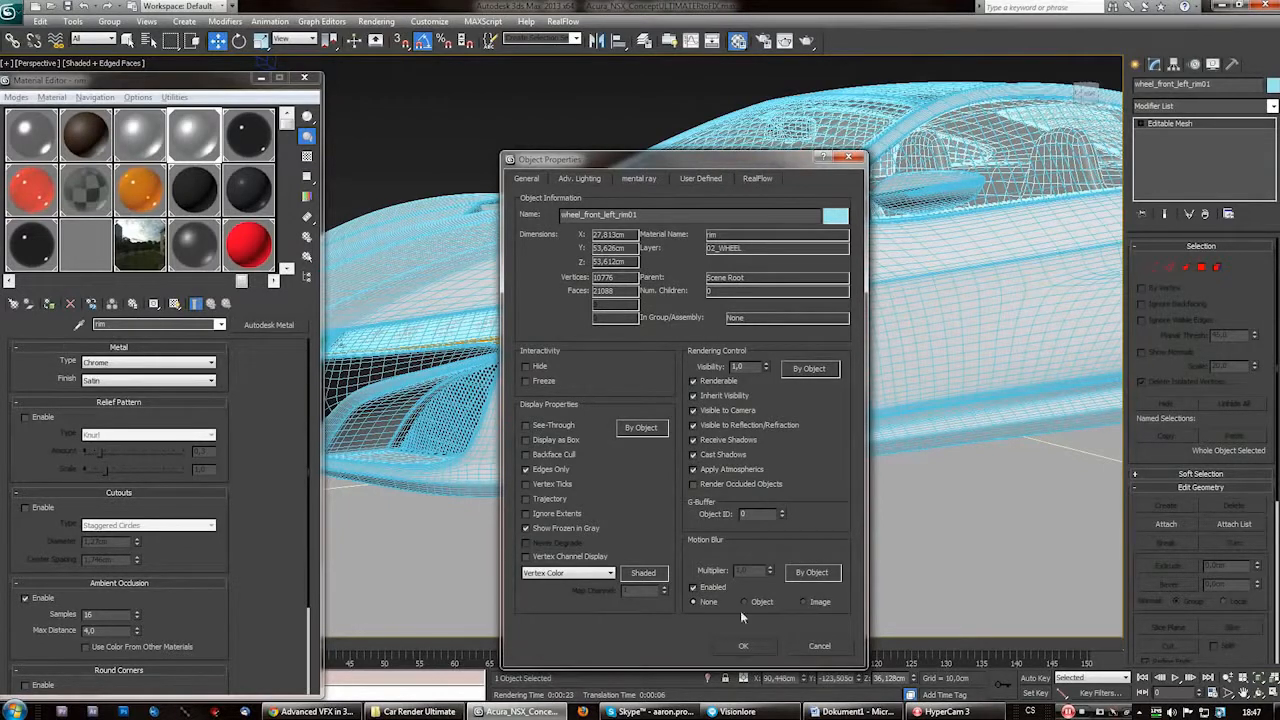
click(818, 646)
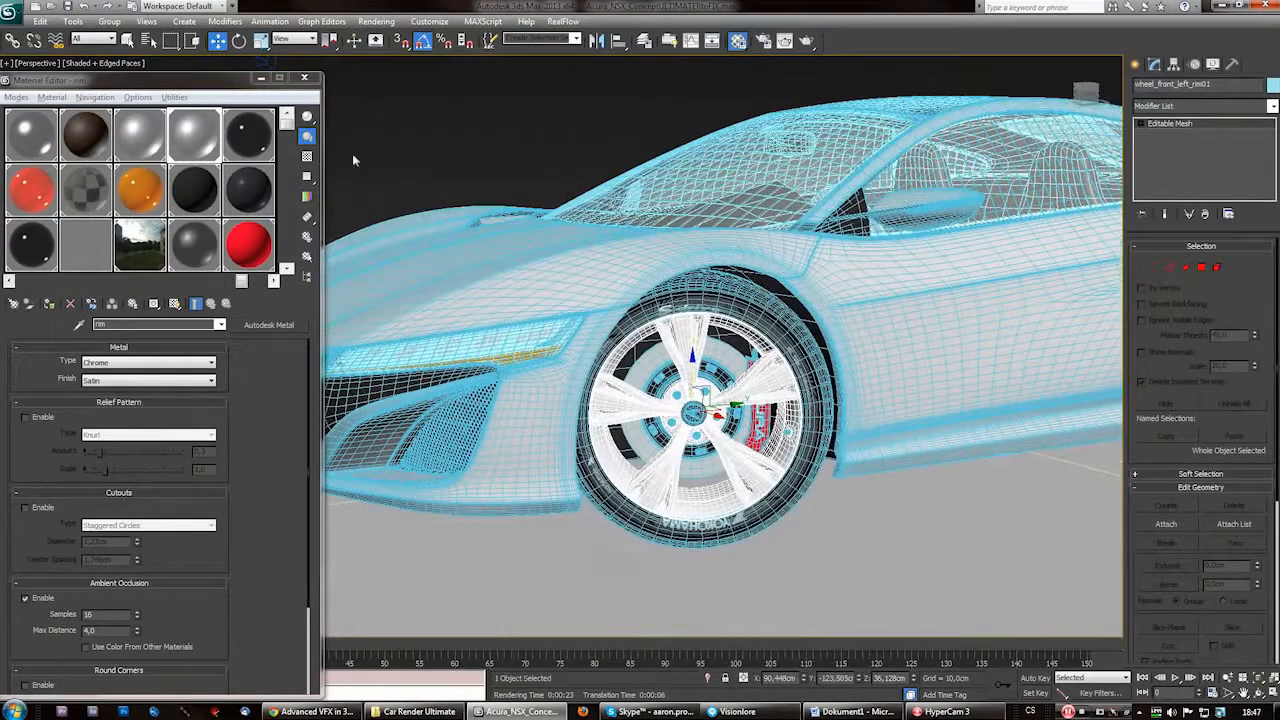
click(352, 153)
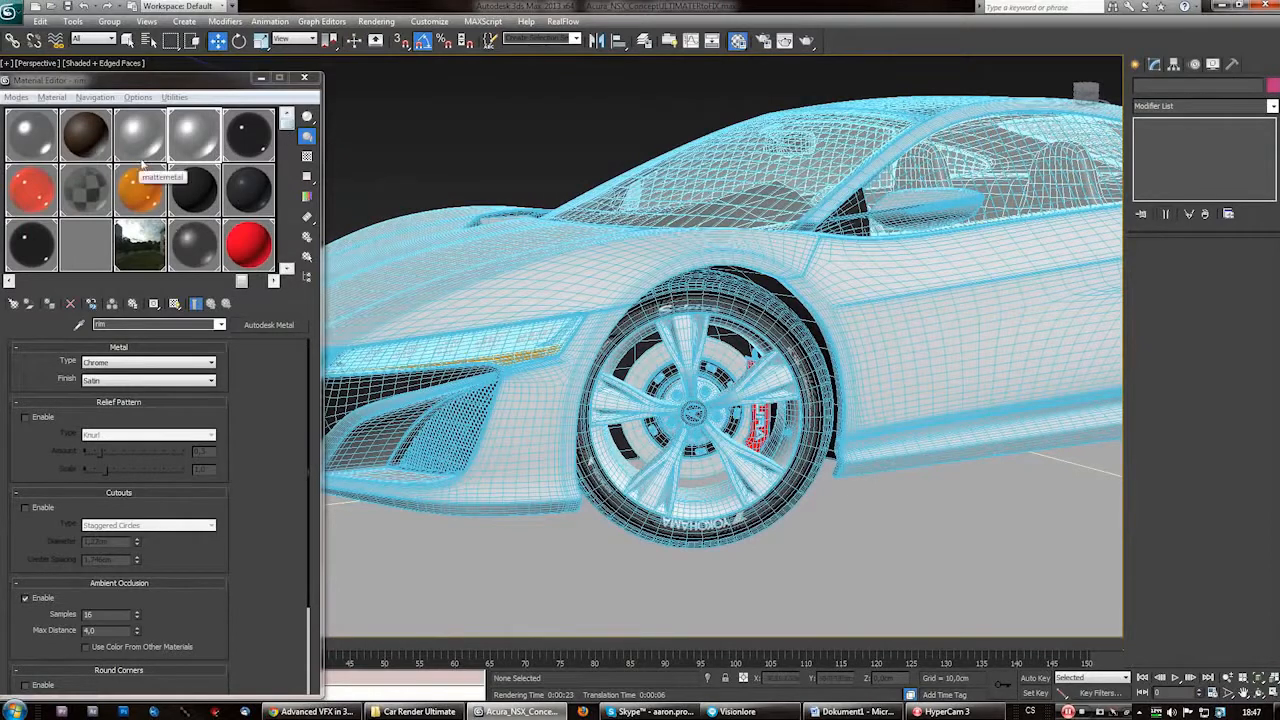
drag(285, 123, 299, 272)
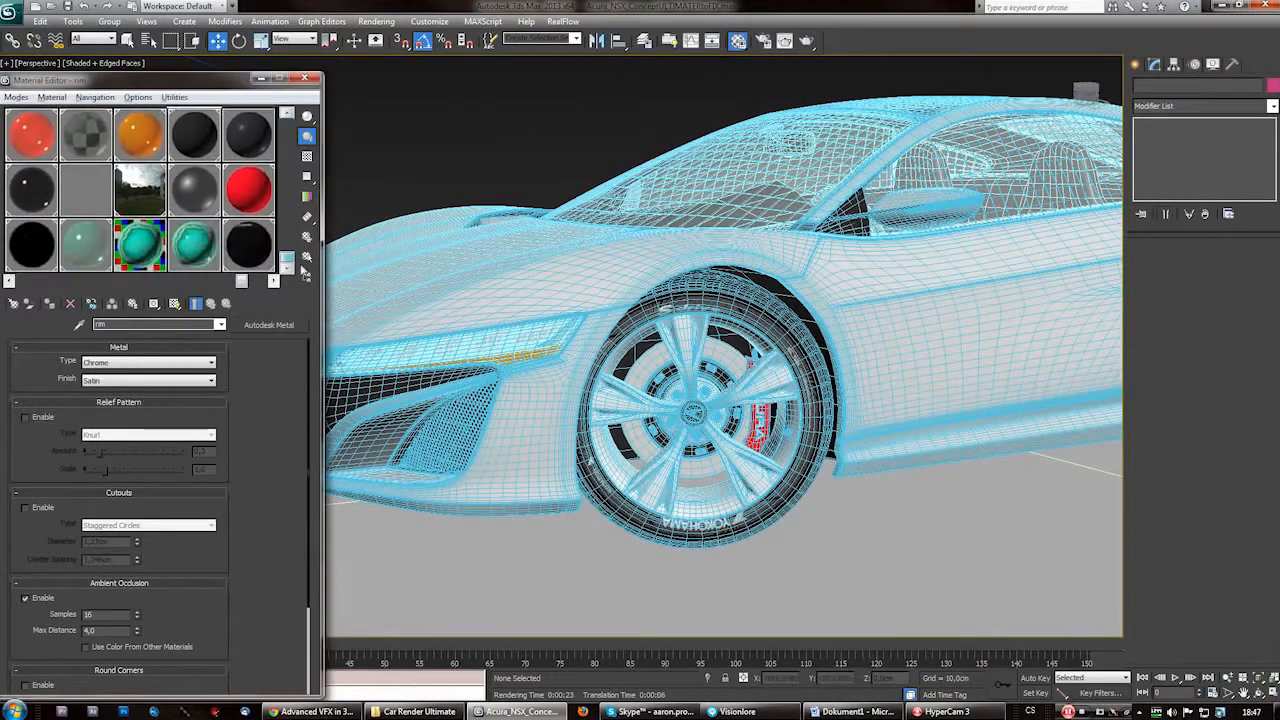
drag(287, 264, 286, 120)
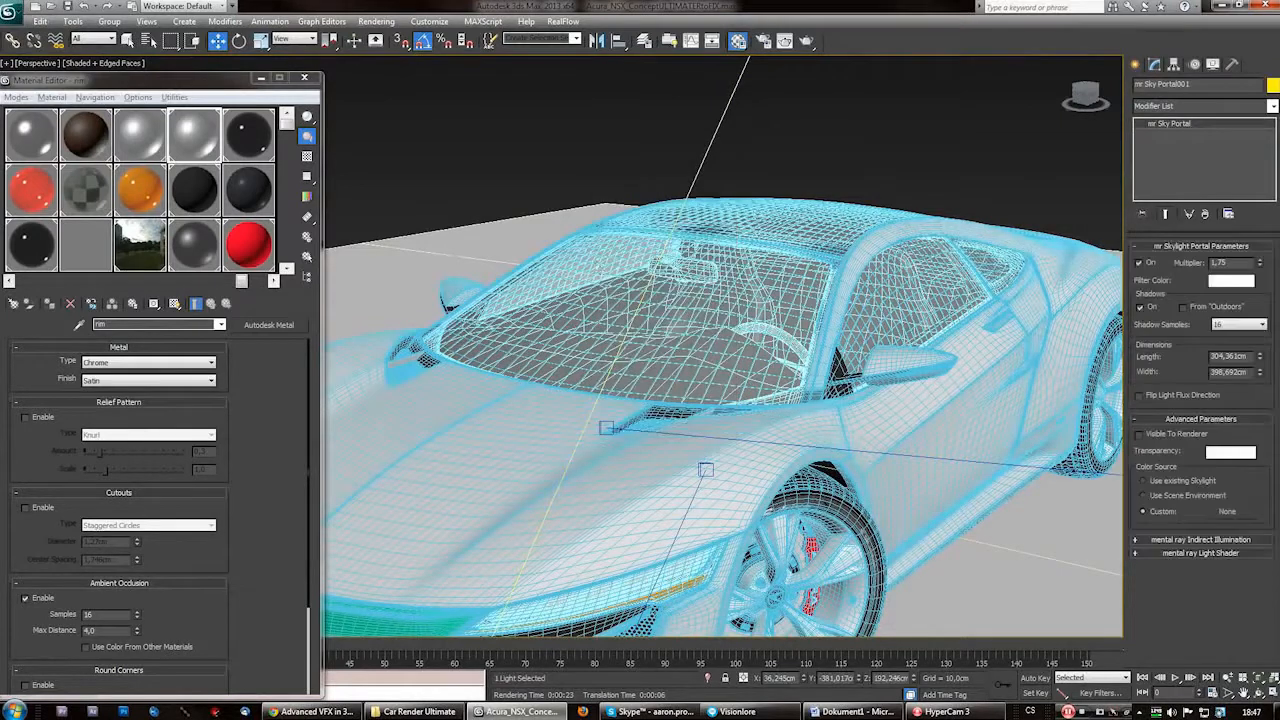
Hide the car's window glass object to expose the interior
right_click(596, 259)
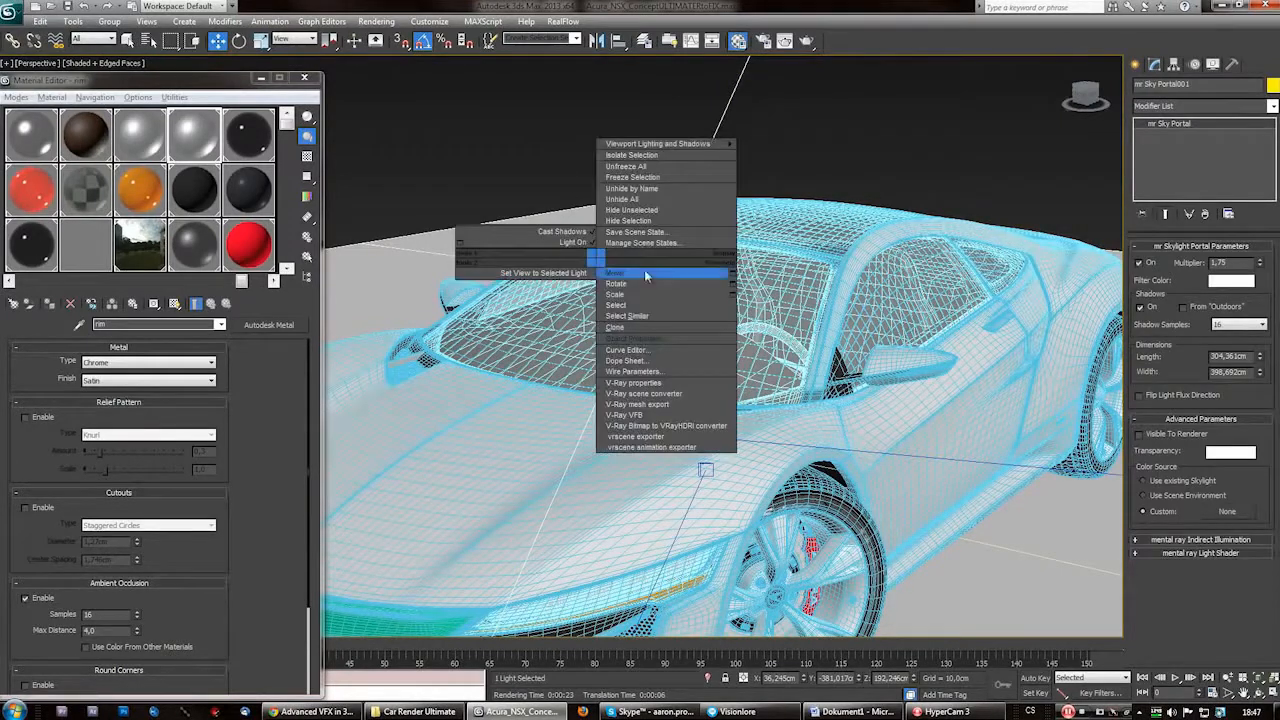
key(Escape)
click(660, 303)
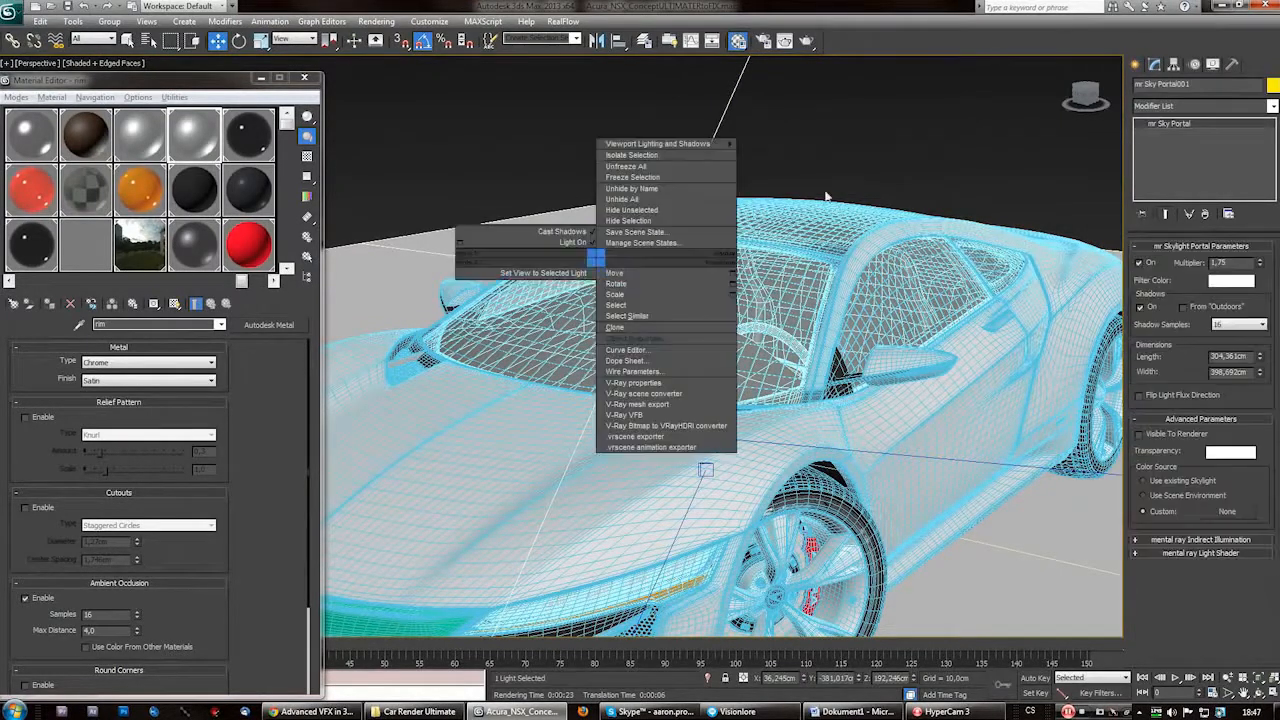
key(Escape)
click(660, 303)
click(776, 292)
right_click(775, 290)
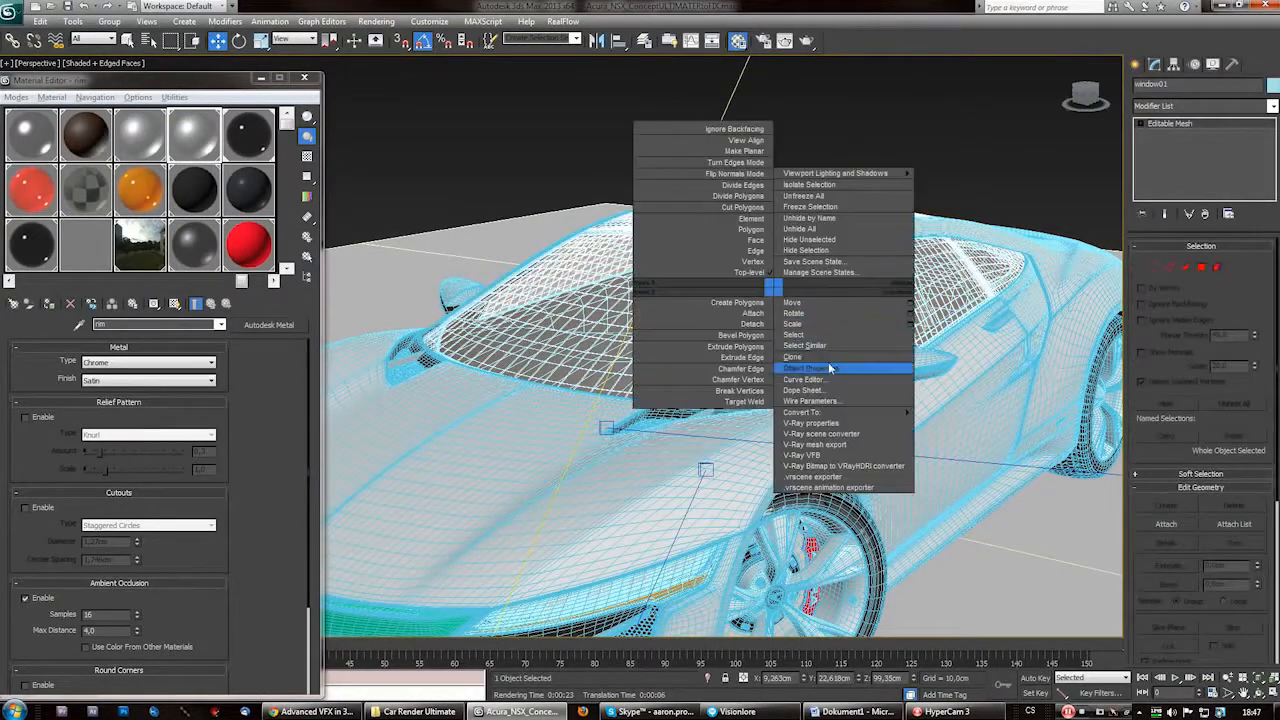
click(824, 251)
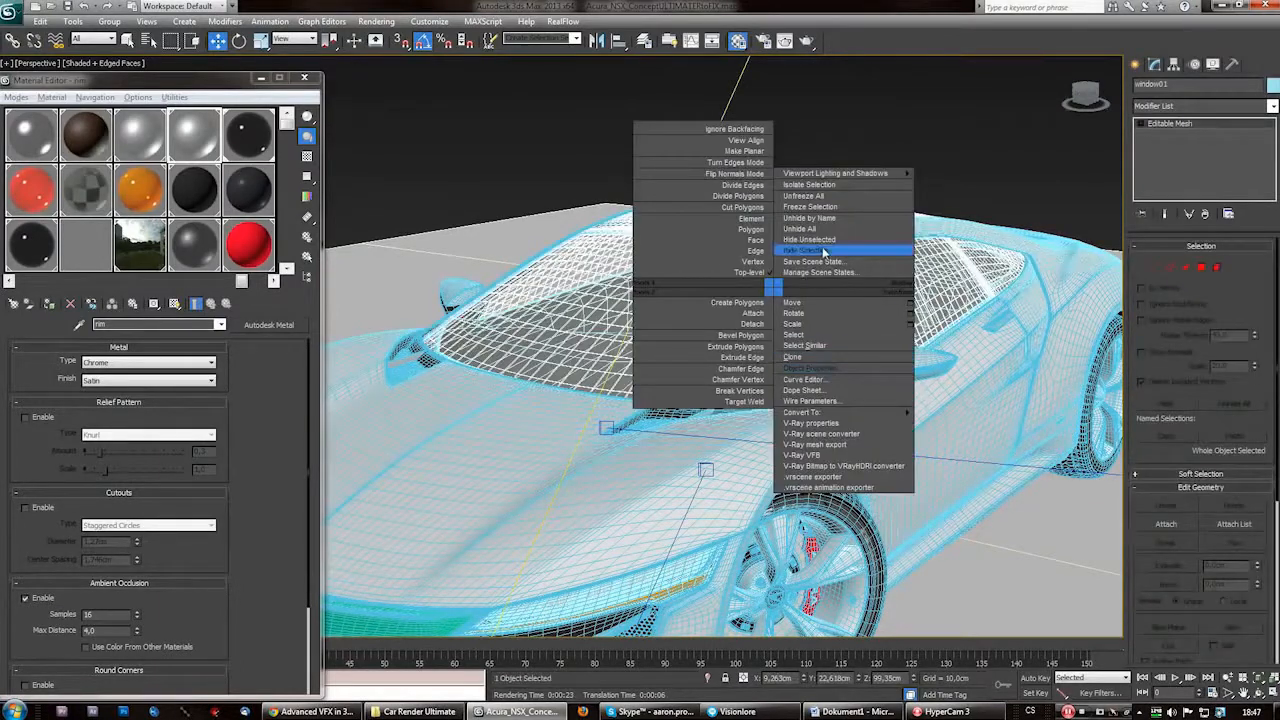
click(824, 251)
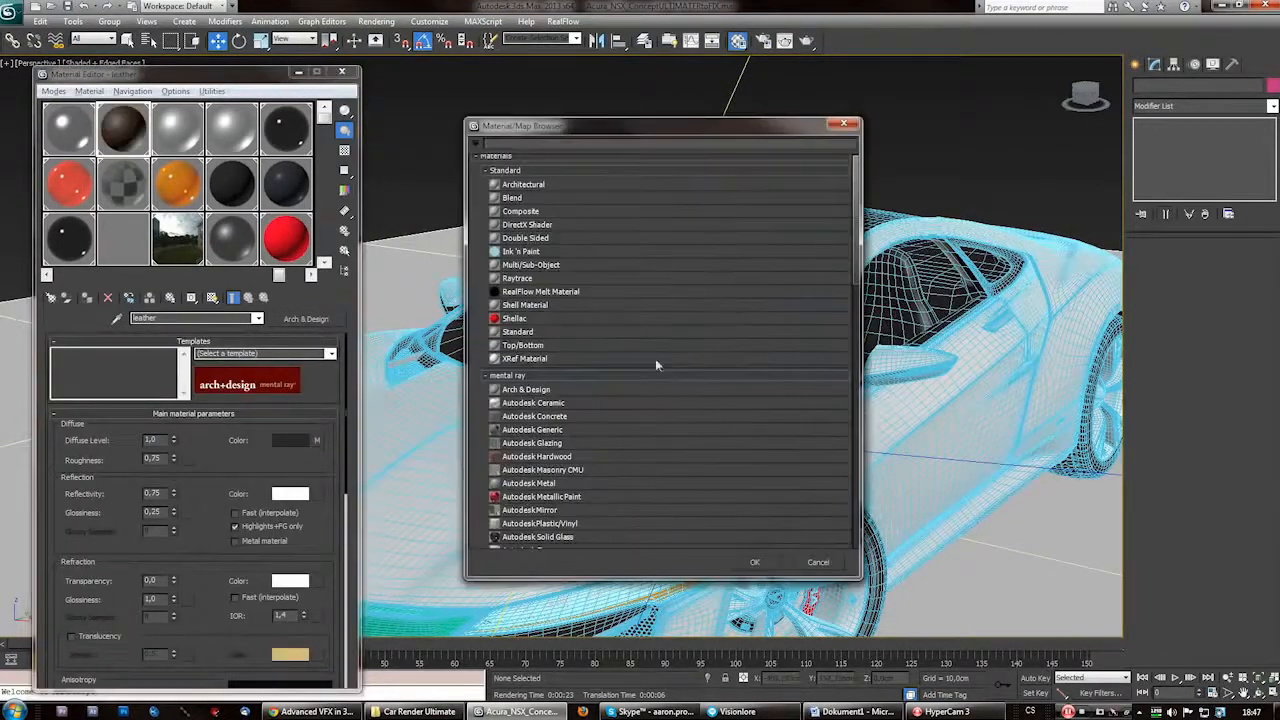
Replace the leather material with a fresh Arch & Design material and apply the Leather template
double_click(559, 389)
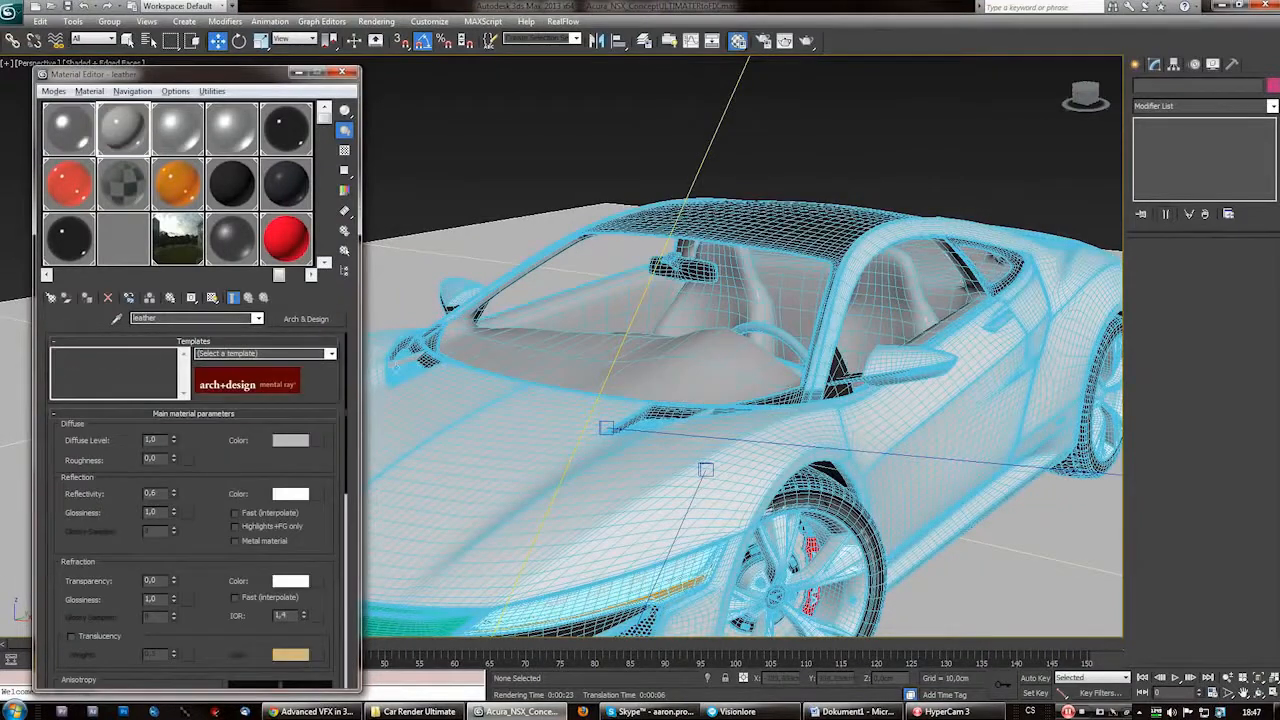
click(262, 353)
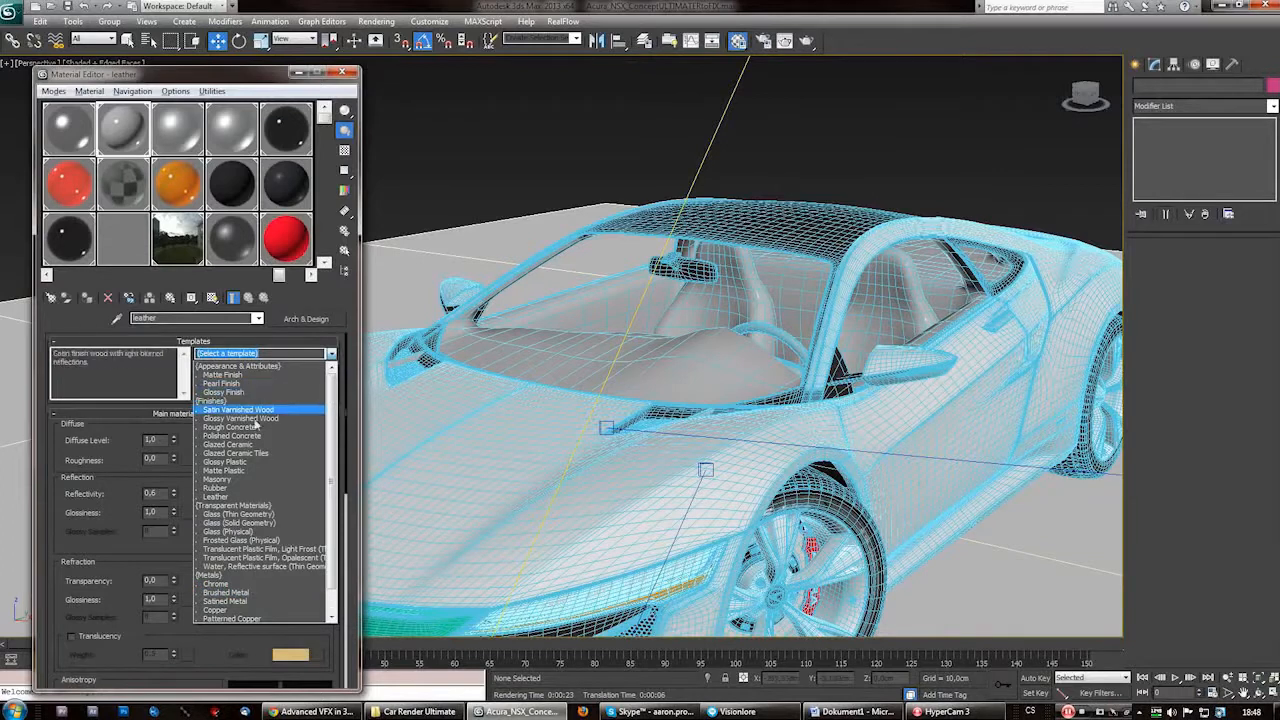
click(216, 496)
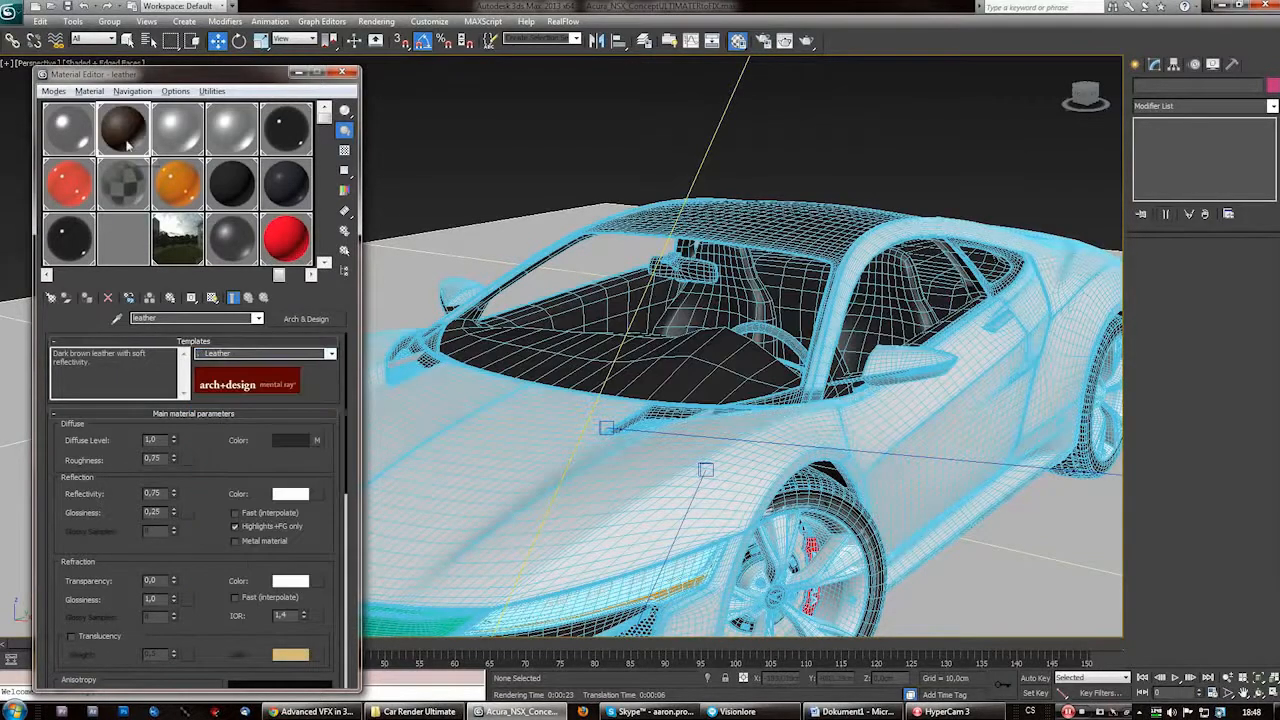
Examine the leather material's diffuse Noise map, BRDF and special purpose map settings
mouse_move(346, 391)
mouse_down()
mouse_move(365, 462)
mouse_move(339, 557)
mouse_move(357, 591)
mouse_move(357, 386)
mouse_up()
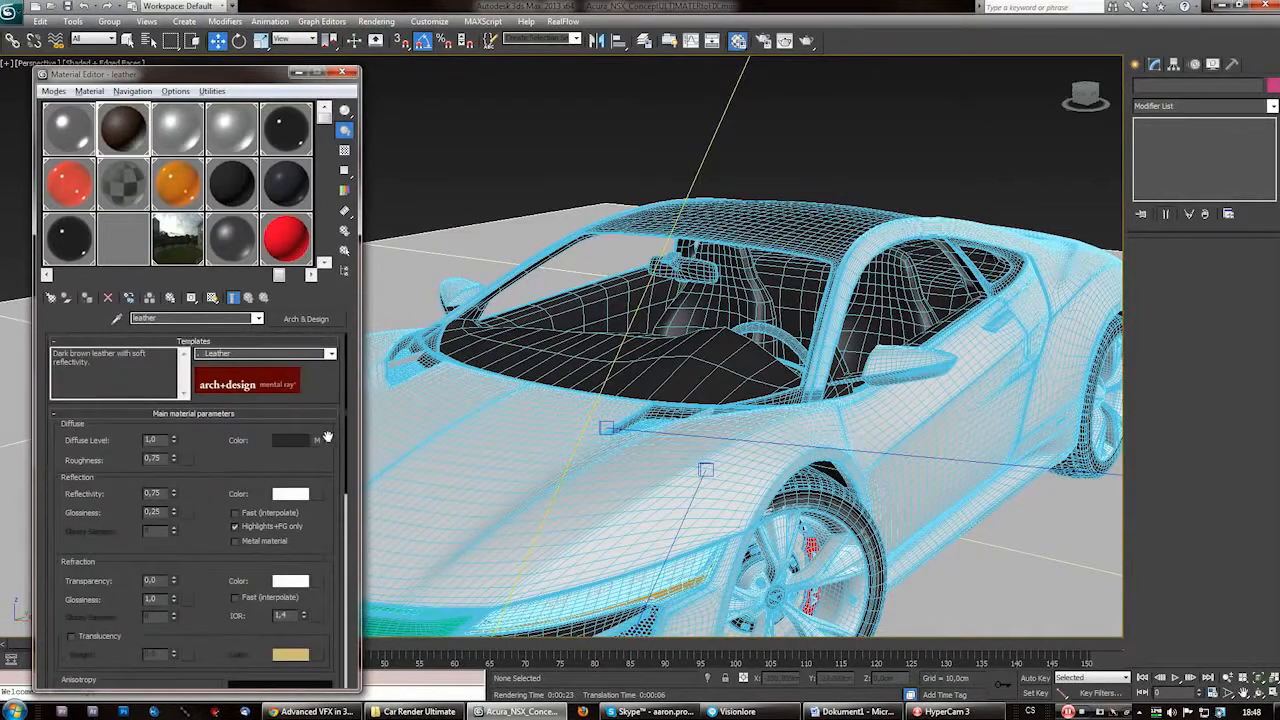
click(317, 441)
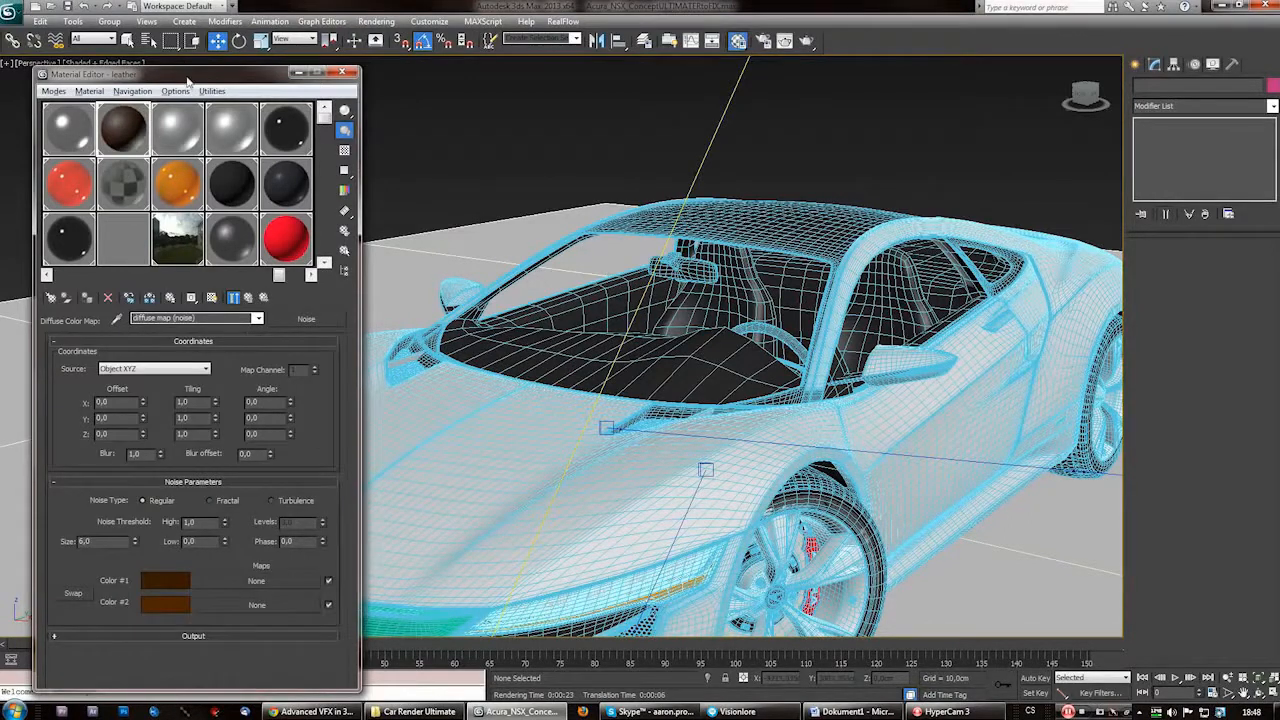
drag(187, 80, 247, 63)
drag(346, 392, 348, 431)
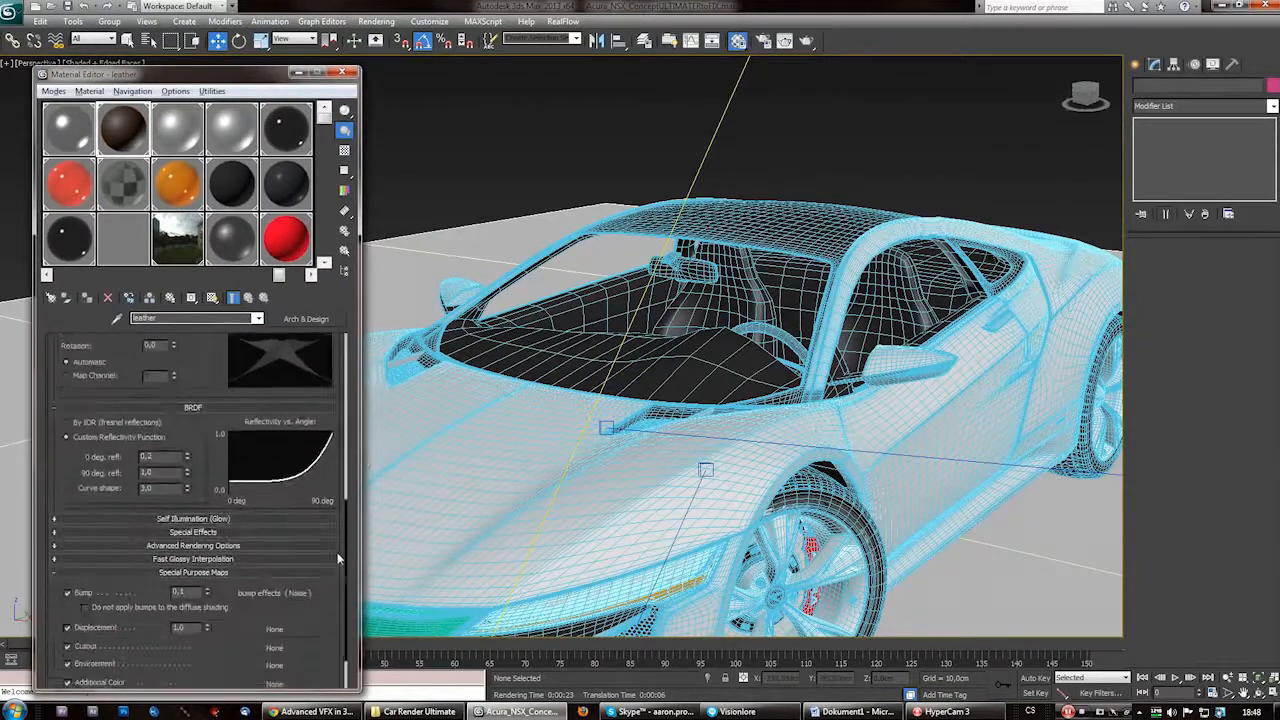
Set Color #1 of the leather material's diffuse Noise map to a pale cream yellow and return to the parent material
click(318, 440)
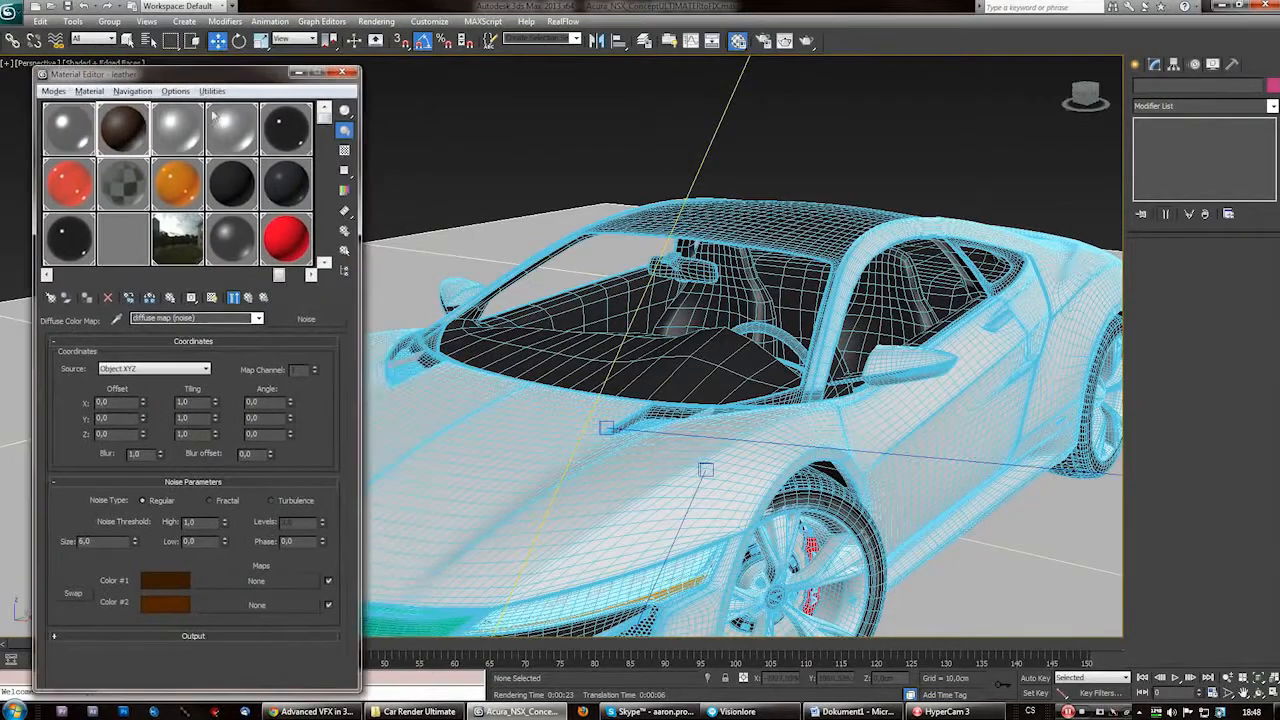
drag(187, 80, 247, 63)
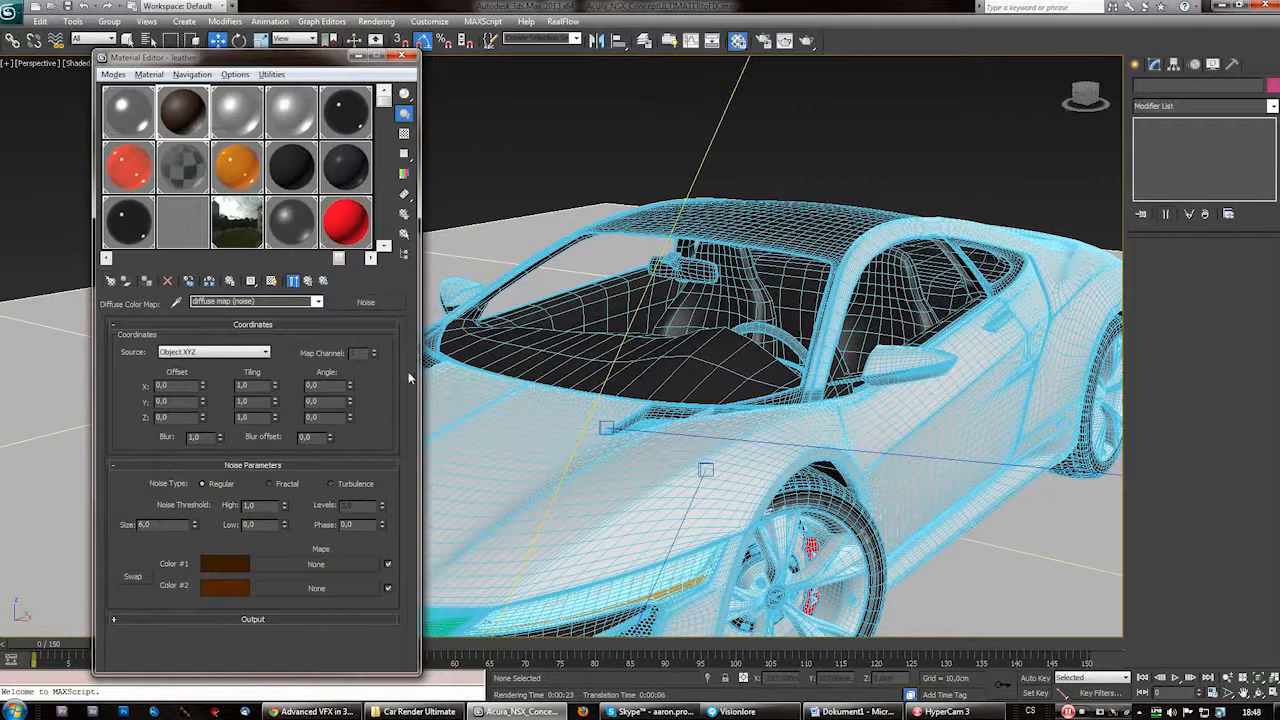
click(316, 564)
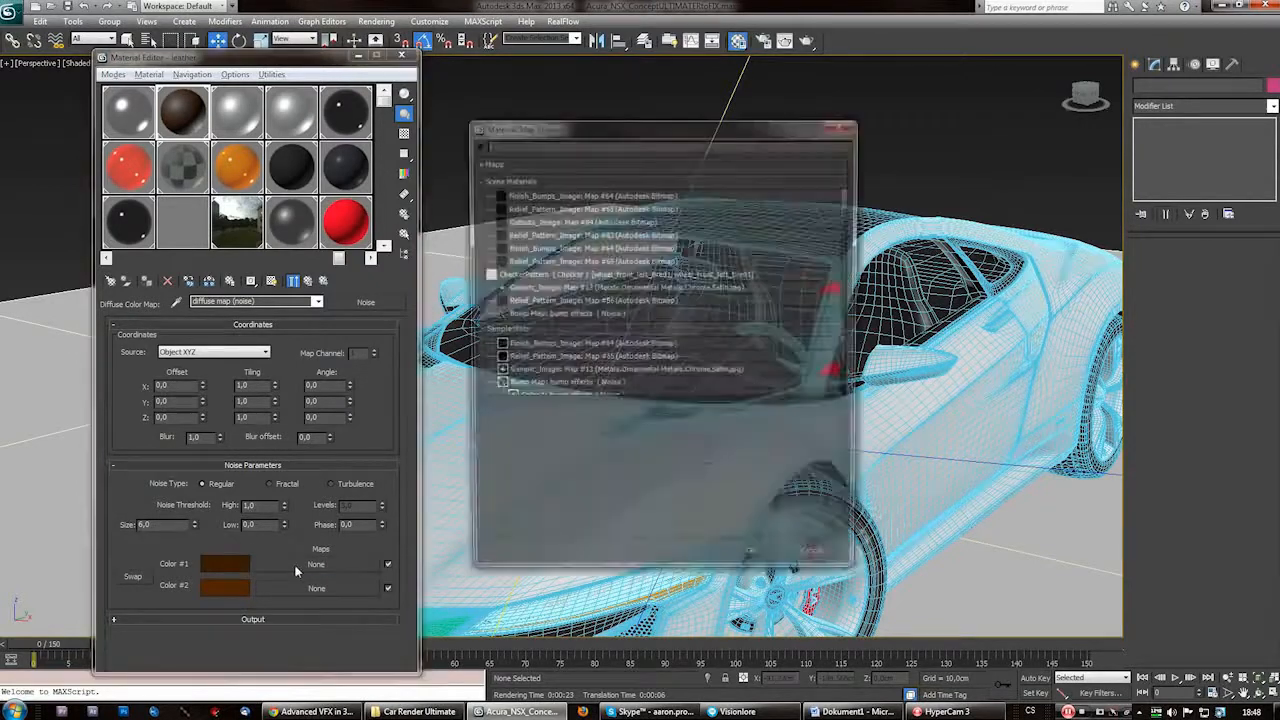
key(Escape)
click(228, 566)
drag(434, 110, 434, 149)
click(302, 105)
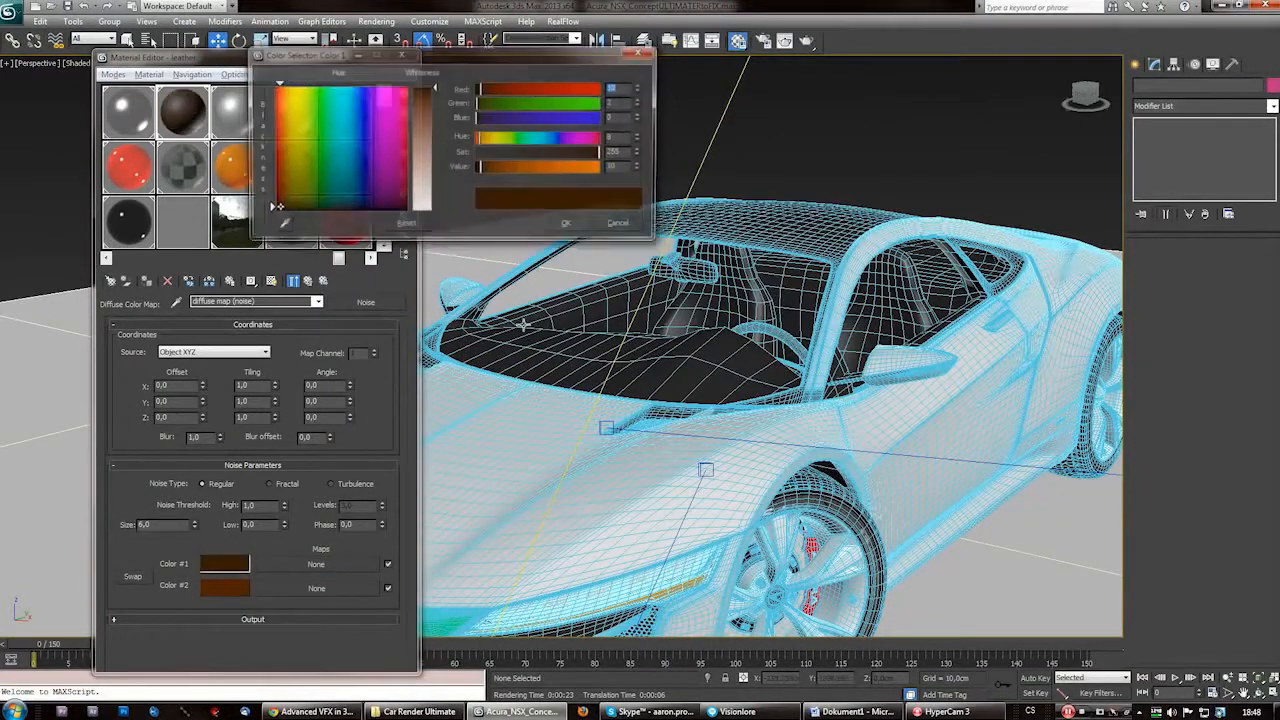
drag(434, 88, 434, 149)
click(302, 105)
mouse_move(301, 105)
mouse_down()
mouse_move(277, 88)
mouse_move(289, 87)
mouse_up()
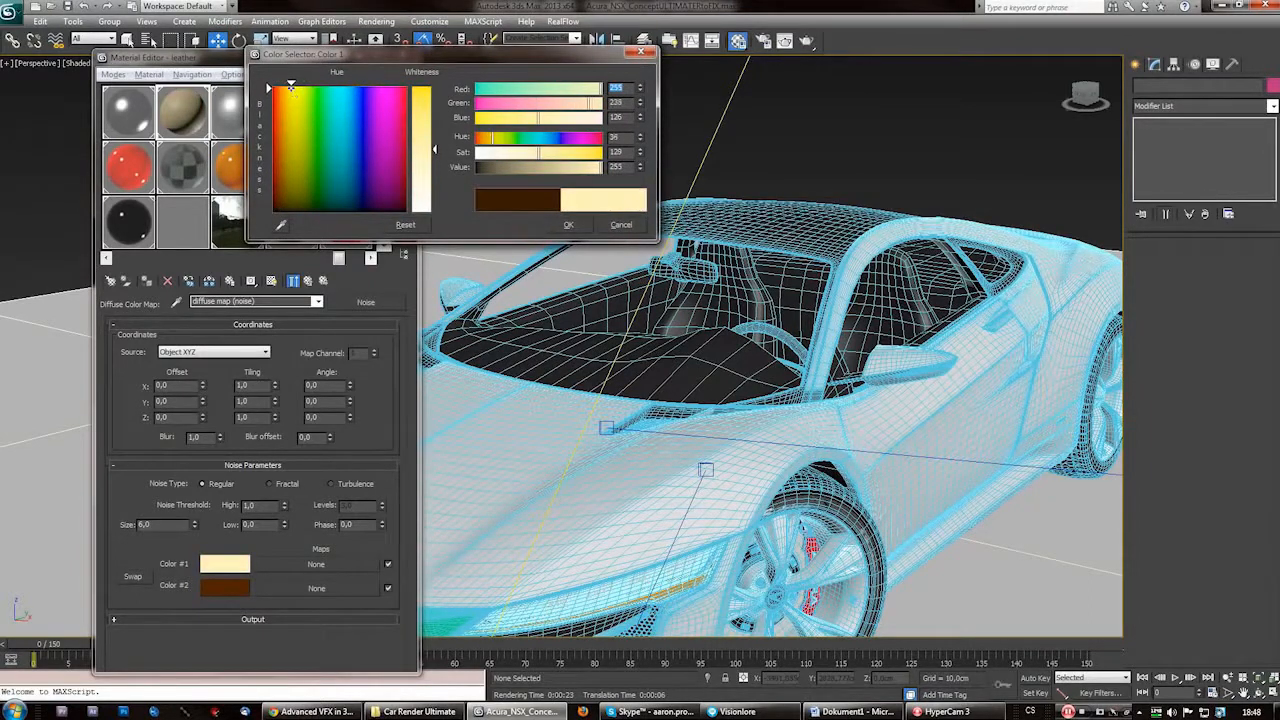
click(567, 225)
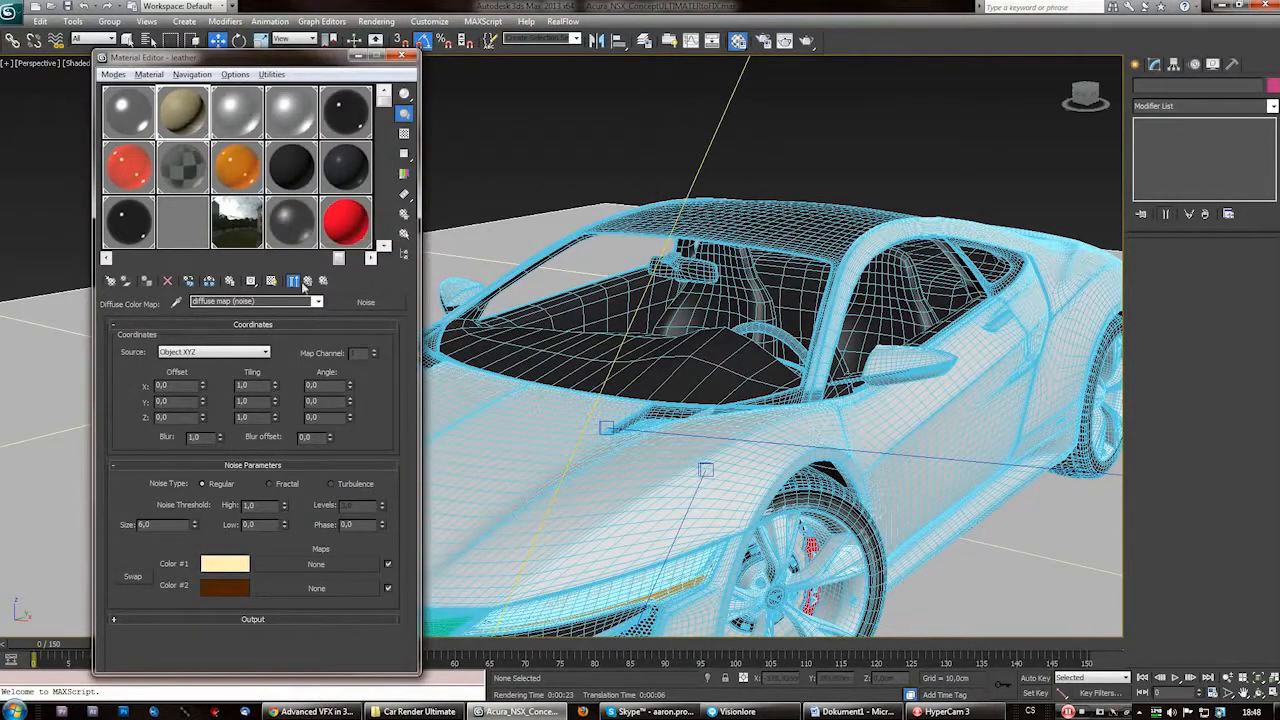
click(305, 284)
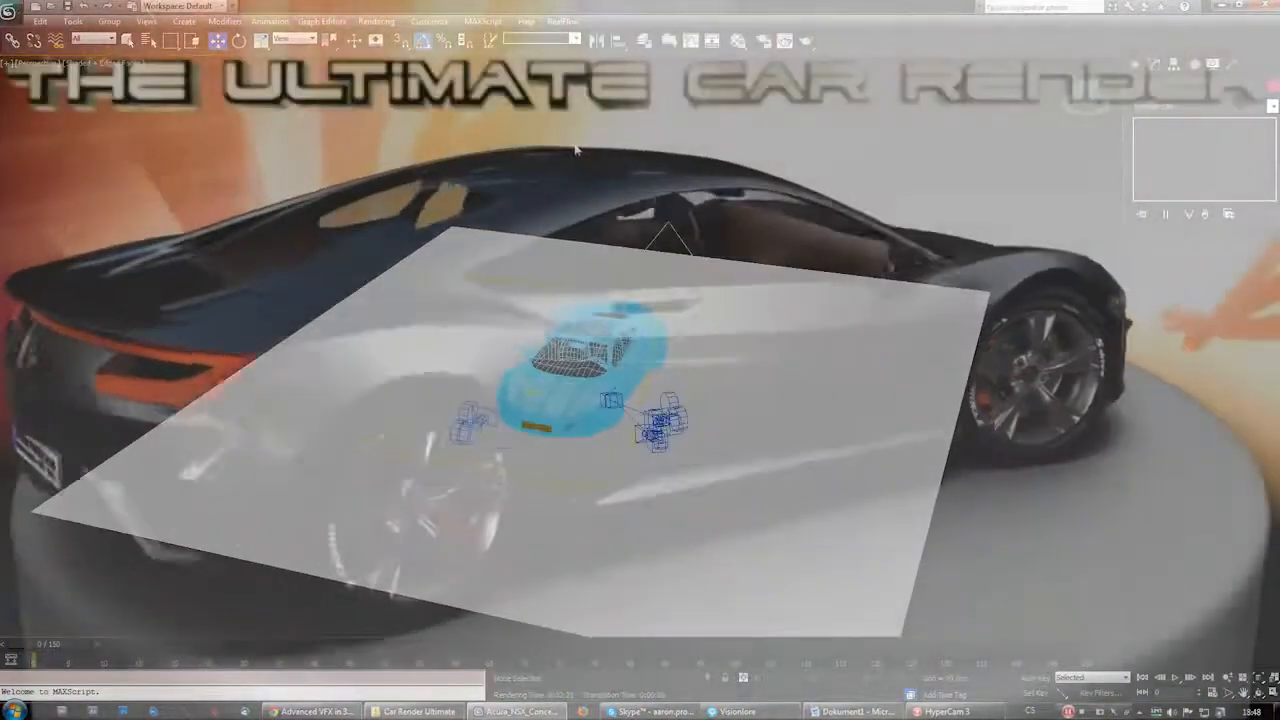
right_click(576, 149)
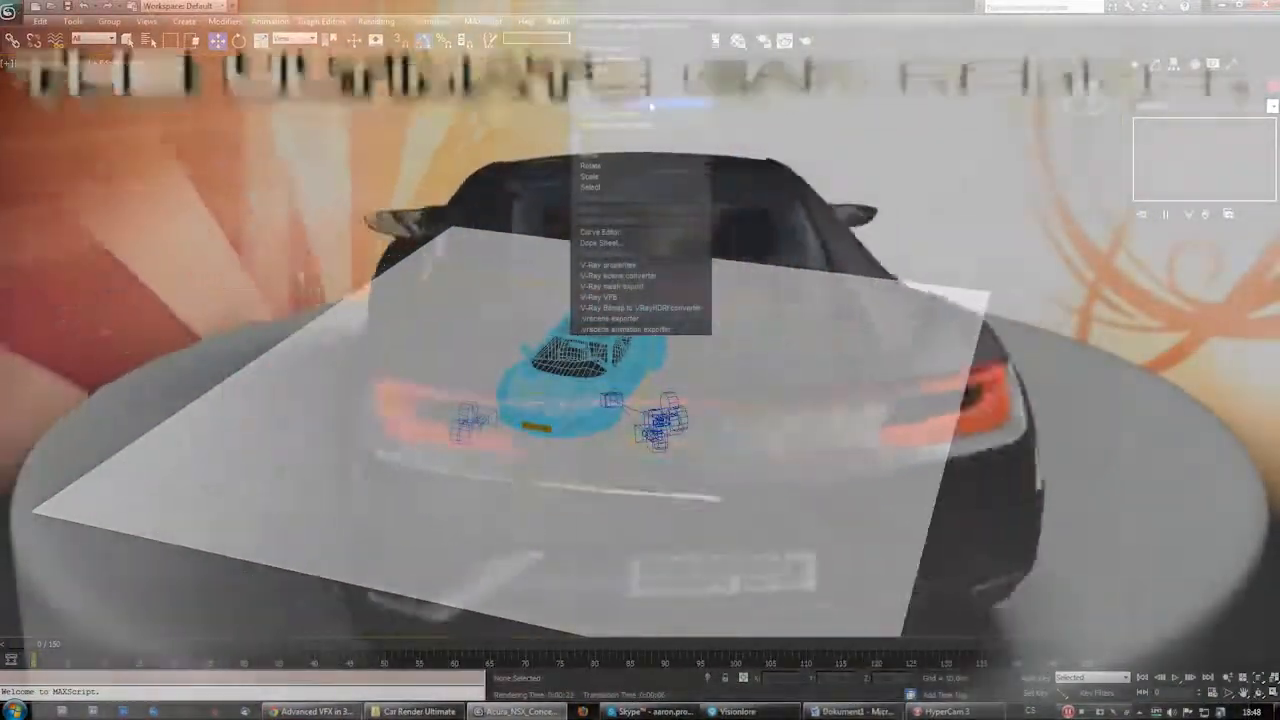